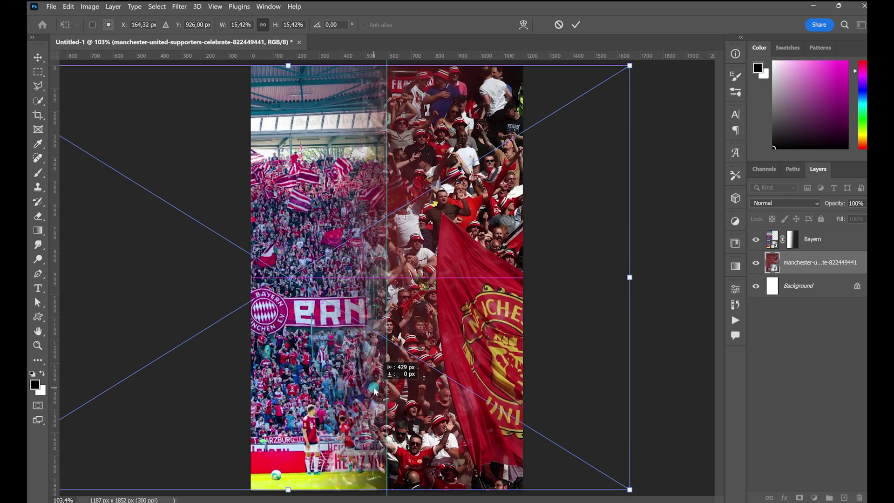
# Add a layer mask to the Manchester United supporters photo and blend it across the centre seam with a linear gradient, undoing the extra gradient pass
pyautogui.click(576, 24)
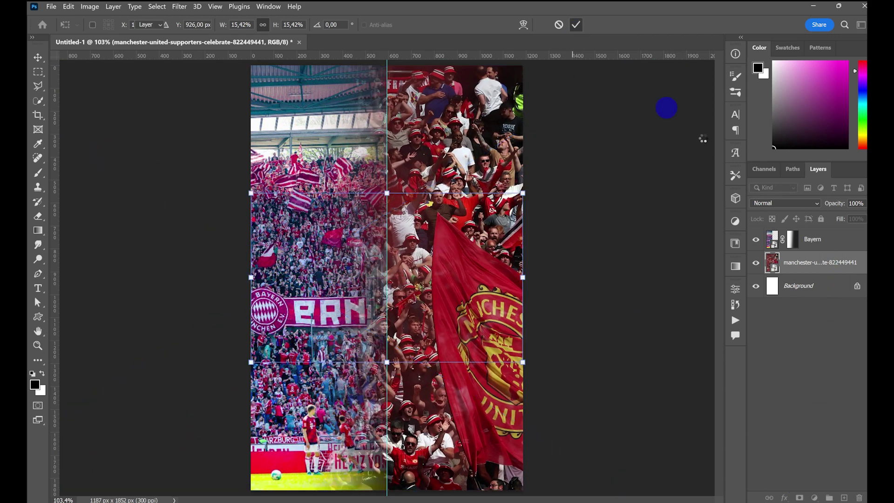
pyautogui.click(798, 496)
pyautogui.click(38, 233)
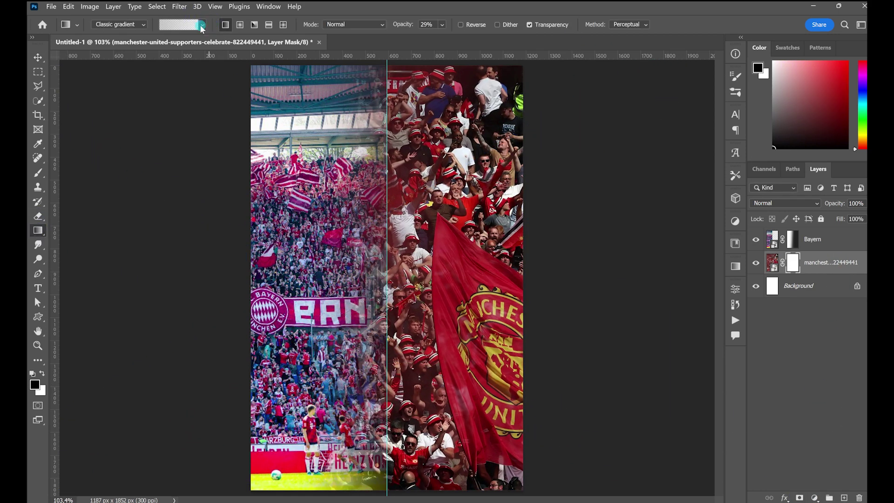
pyautogui.click(202, 25)
pyautogui.click(149, 63)
pyautogui.click(202, 25)
pyautogui.moveTo(351, 251)
pyautogui.mouseDown()
pyautogui.moveTo(452, 249)
pyautogui.moveTo(465, 264)
pyautogui.mouseUp()
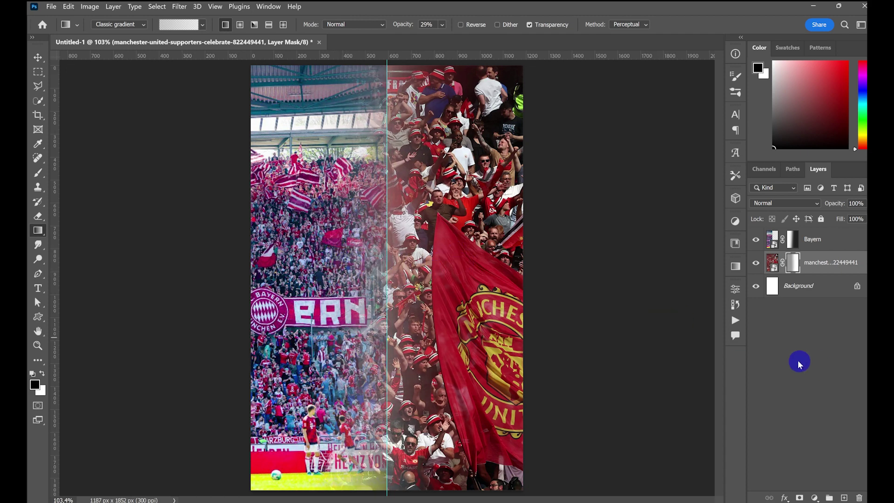
pyautogui.moveTo(375, 254); pyautogui.dragTo(469, 255)
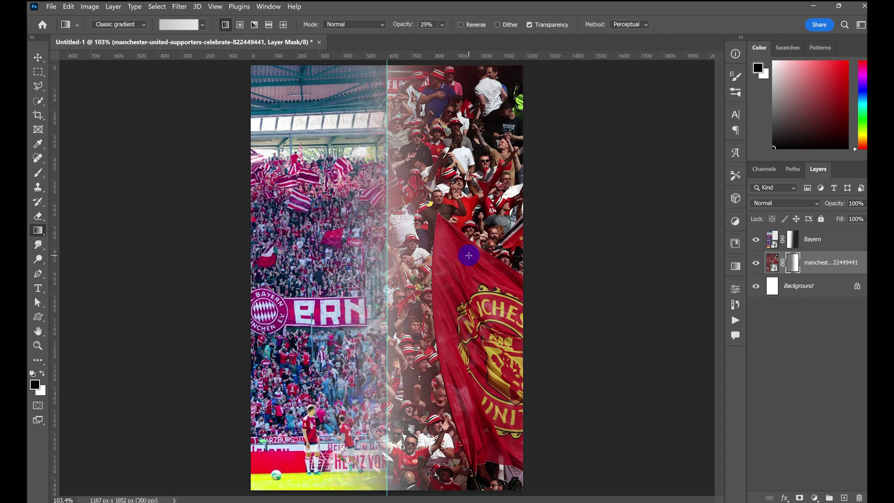
pyautogui.hotkey('ctrl', 'z')
# Group the Bayern and Manchester United supporters layers and name the group "bg"
pyautogui.press('v')
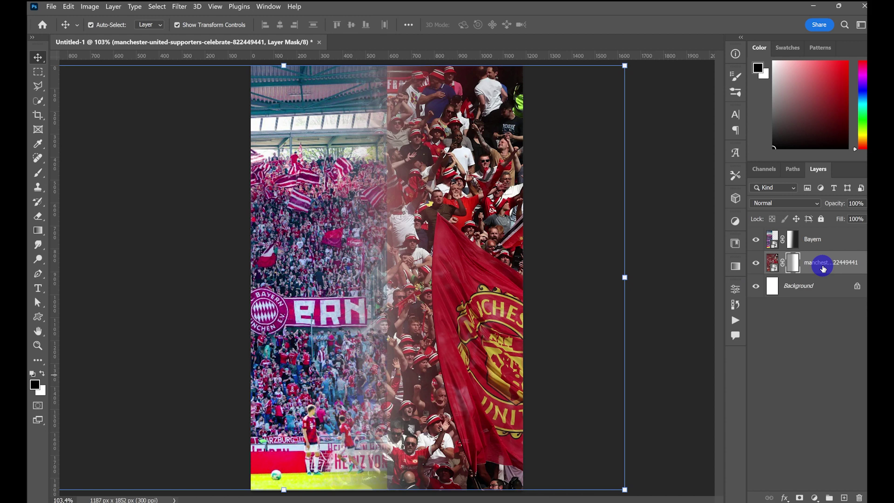
pyautogui.keyDown('ctrl'); pyautogui.click(830, 245); pyautogui.keyUp('ctrl')
pyautogui.click(830, 497)
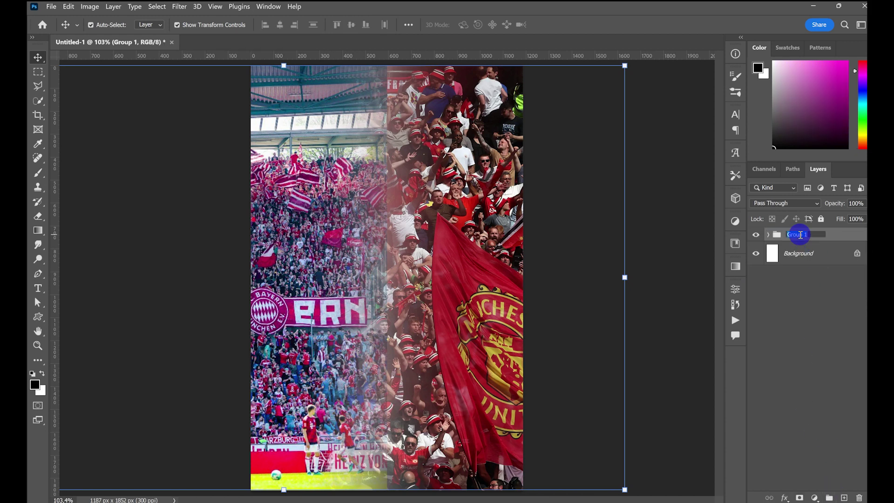
pyautogui.press('BackSpace')
pyautogui.write('bg')
pyautogui.press('Return')
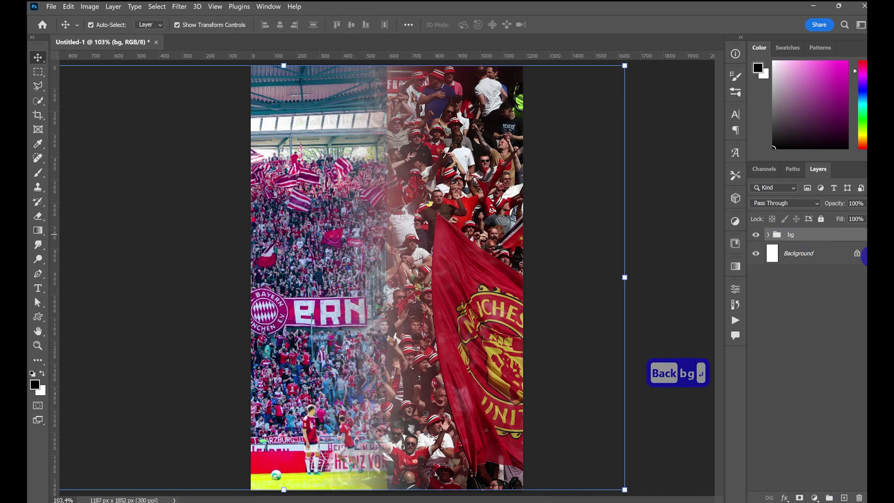
# Unlock the white Background layer so it is a regular layer beneath the bg group
pyautogui.click(859, 254)
pyautogui.moveTo(833, 253); pyautogui.dragTo(770, 237)
pyautogui.click(769, 237)
pyautogui.moveTo(800, 319)
pyautogui.mouseDown()
pyautogui.moveTo(818, 320)
pyautogui.moveTo(801, 328)
pyautogui.mouseUp()
pyautogui.click(768, 237)
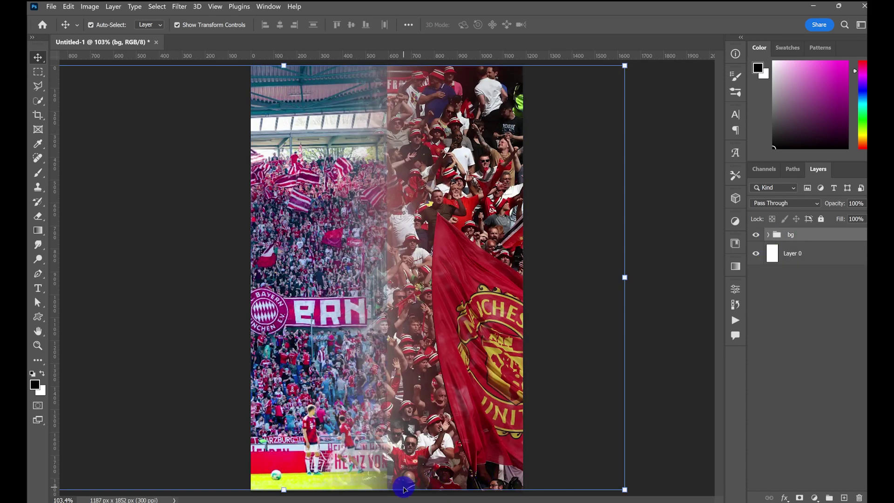
# Place the Harry Kane - FootyRenders image over the Bayern half of the poster at 22.60% scale
pyautogui.hotkey('alt', 'Tab')
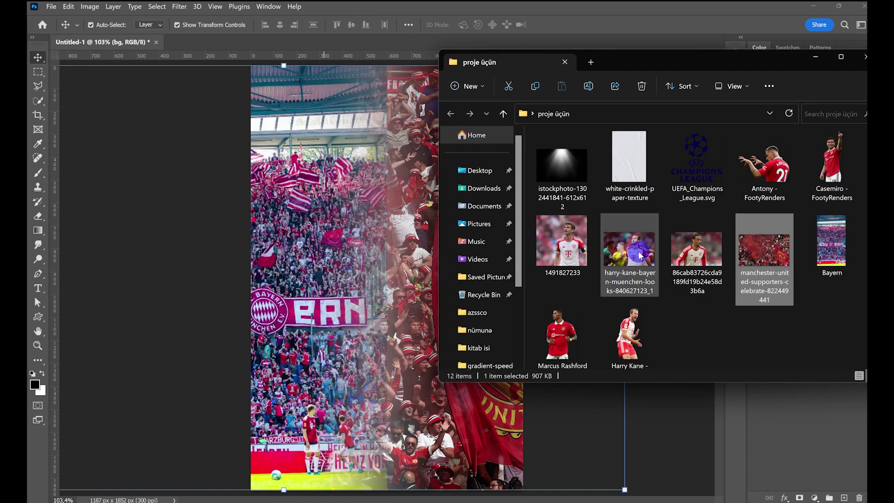
pyautogui.moveTo(613, 338); pyautogui.dragTo(348, 329)
pyautogui.moveTo(382, 297); pyautogui.dragTo(294, 333)
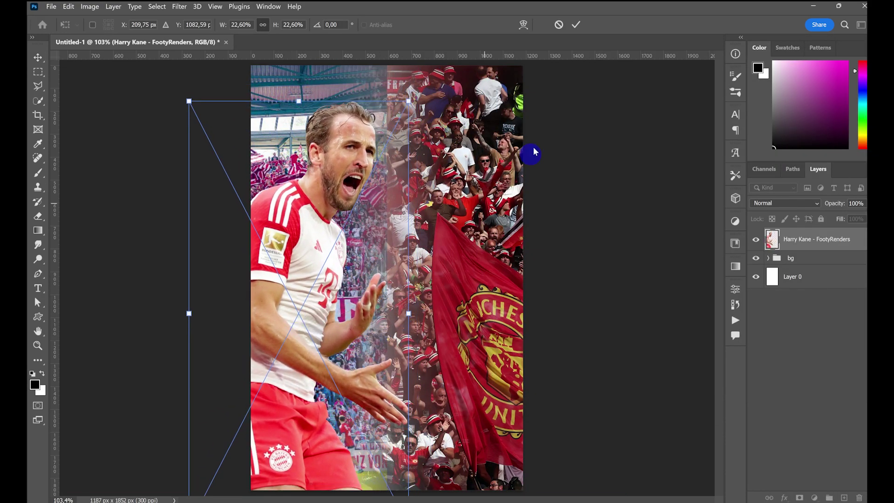
pyautogui.click(575, 25)
# Place the player photo 86cab83726cda9189fd19b24e58d3b6a on the canvas above the Harry Kane layer
pyautogui.click(323, 501)
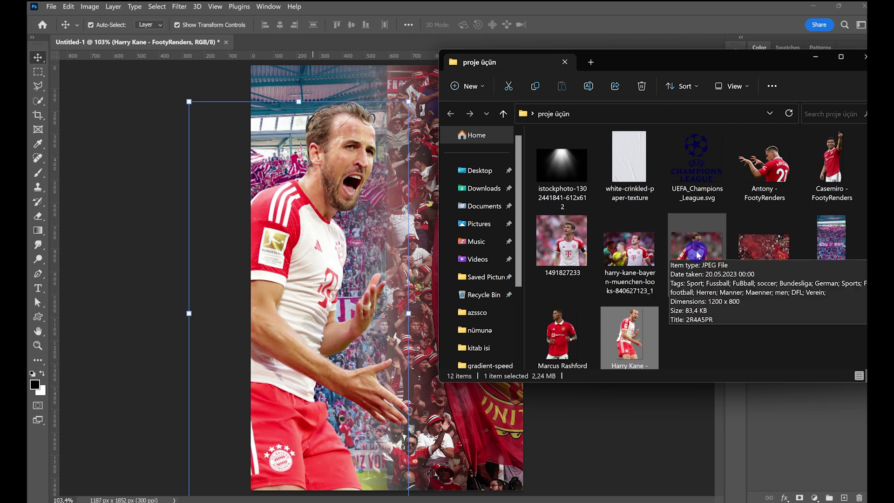
pyautogui.moveTo(631, 254); pyautogui.dragTo(388, 344)
pyautogui.click(576, 25)
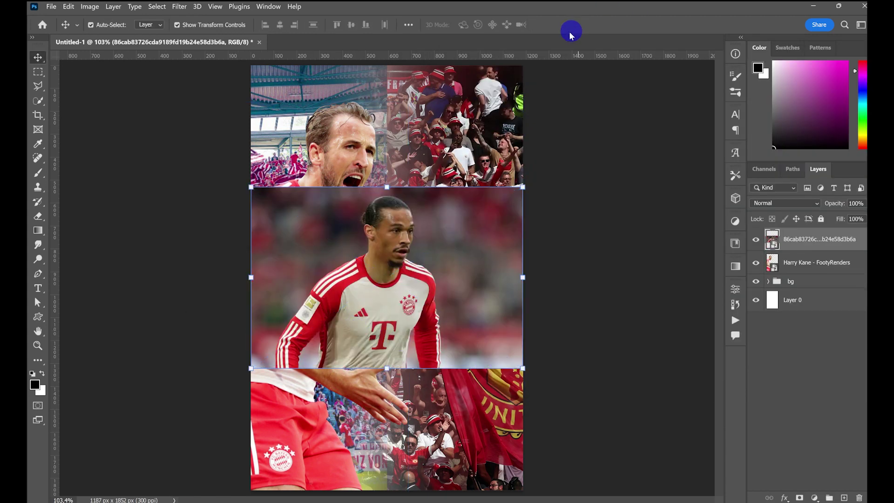
# Select the player in the 86cab83726cda9189fd19b24e58d3b6a photo with Select Subject and hide the photo's background with a layer mask
pyautogui.rightClick(36, 101)
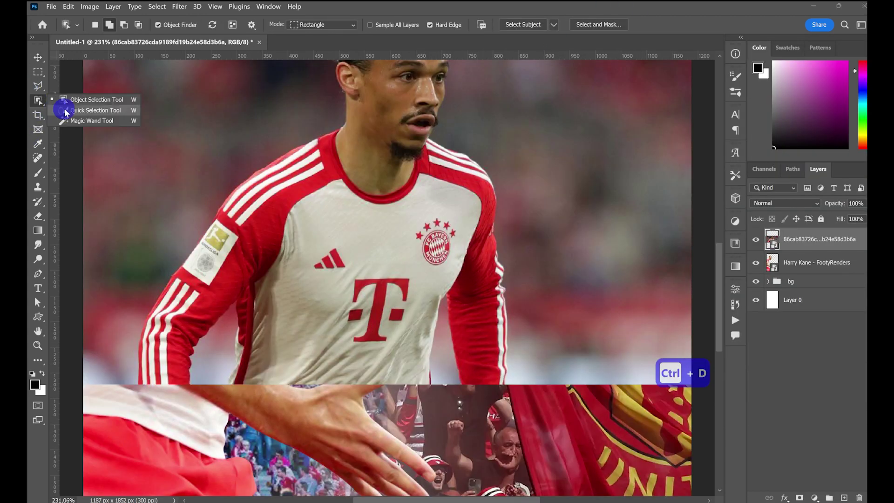
pyautogui.click(67, 110)
pyautogui.click(351, 26)
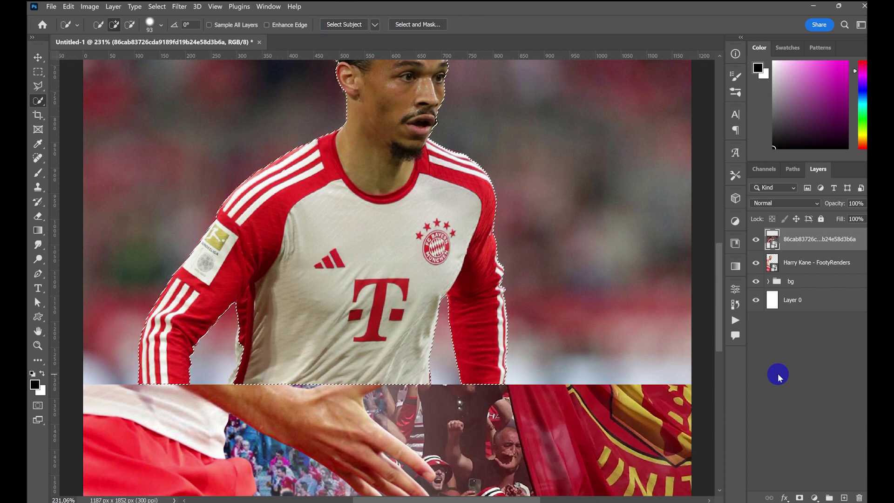
pyautogui.hotkey('ctrl', '0')
pyautogui.click(799, 498)
# Move the masked player to the lower part of the Bayern half, in front of Harry Kane, and enlarge him to 138.81%
pyautogui.press('v')
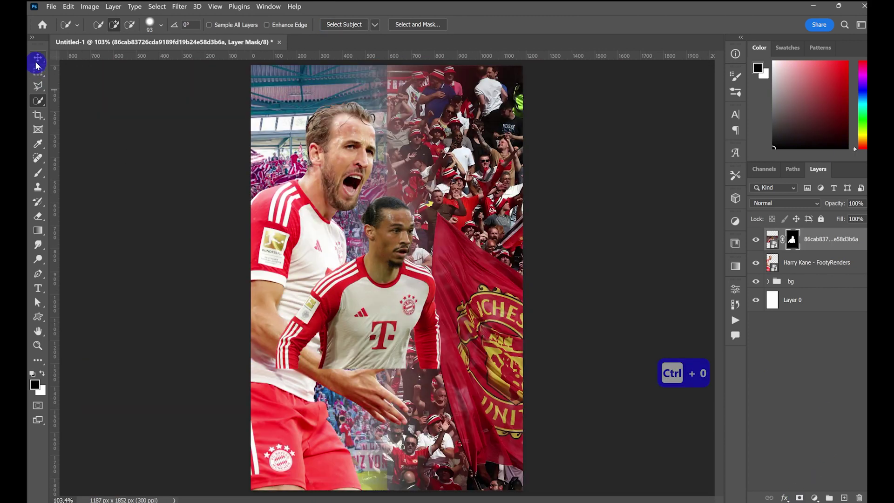
pyautogui.moveTo(388, 262); pyautogui.dragTo(323, 322)
pyautogui.moveTo(336, 437); pyautogui.dragTo(336, 502)
pyautogui.moveTo(309, 413); pyautogui.dragTo(281, 392)
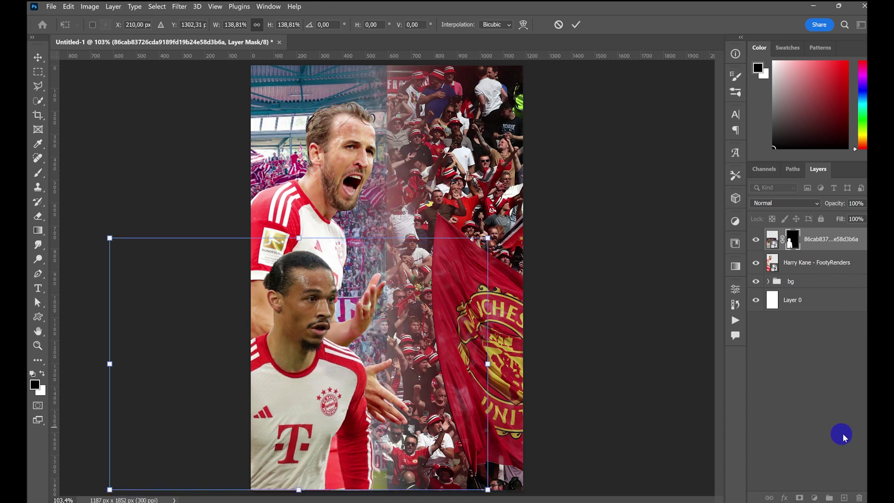
# Apply the enlargement and convert the masked 86cab83726cda9189fd19b24e58d3b6a layer to a smart object
pyautogui.click(815, 234)
pyautogui.rightClick(829, 236)
pyautogui.click(736, 161)
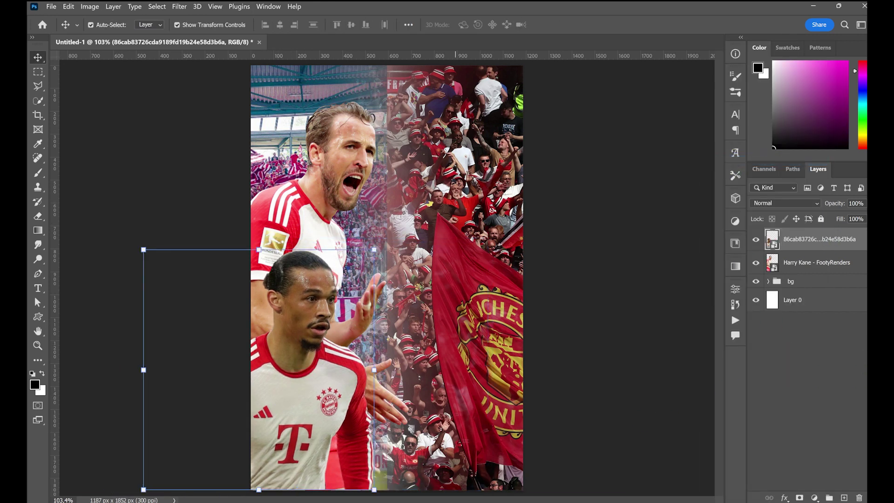
pyautogui.click(536, 502)
pyautogui.moveTo(561, 240); pyautogui.dragTo(384, 351)
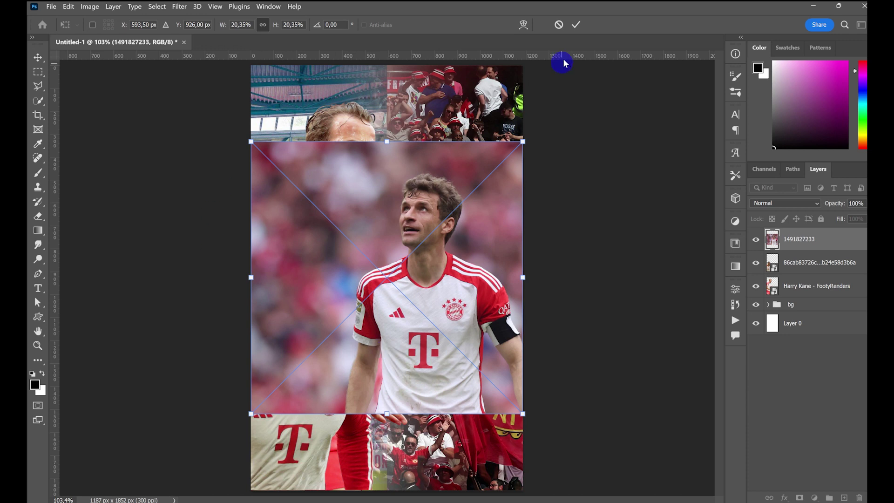
pyautogui.press('Return')
pyautogui.click(29, 100)
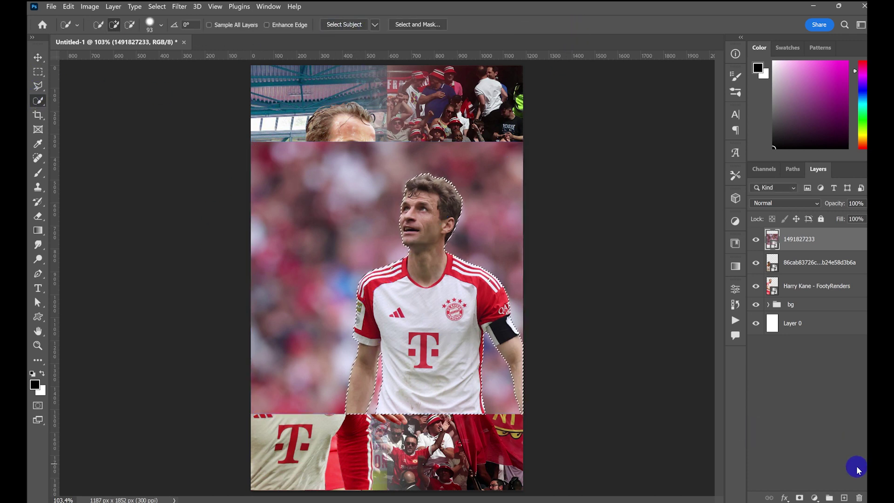
pyautogui.click(799, 498)
pyautogui.click(37, 58)
pyautogui.moveTo(433, 294); pyautogui.dragTo(344, 424)
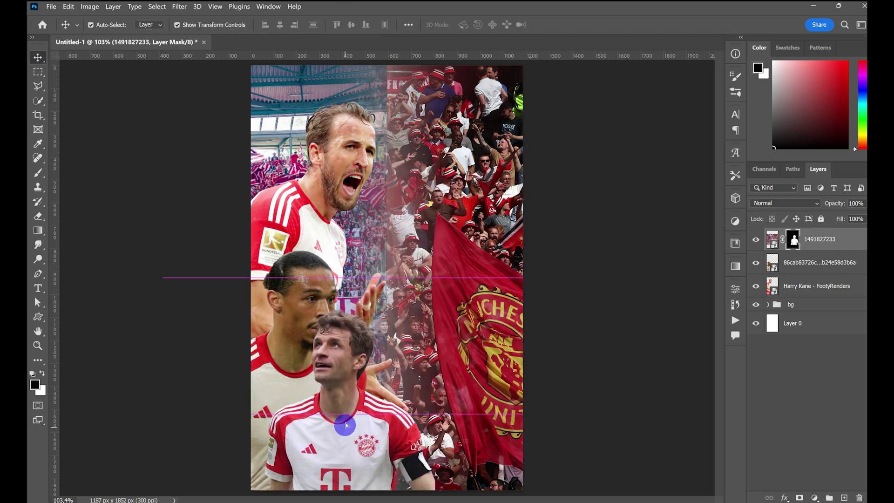
pyautogui.moveTo(435, 278); pyautogui.dragTo(380, 331)
pyautogui.moveTo(321, 422)
pyautogui.mouseDown()
pyautogui.moveTo(343, 399)
pyautogui.moveTo(334, 408)
pyautogui.moveTo(348, 411)
pyautogui.moveTo(332, 411)
pyautogui.mouseUp()
pyautogui.rightClick(321, 431)
pyautogui.click(350, 403)
pyautogui.moveTo(267, 445); pyautogui.dragTo(343, 435)
pyautogui.press('Return')
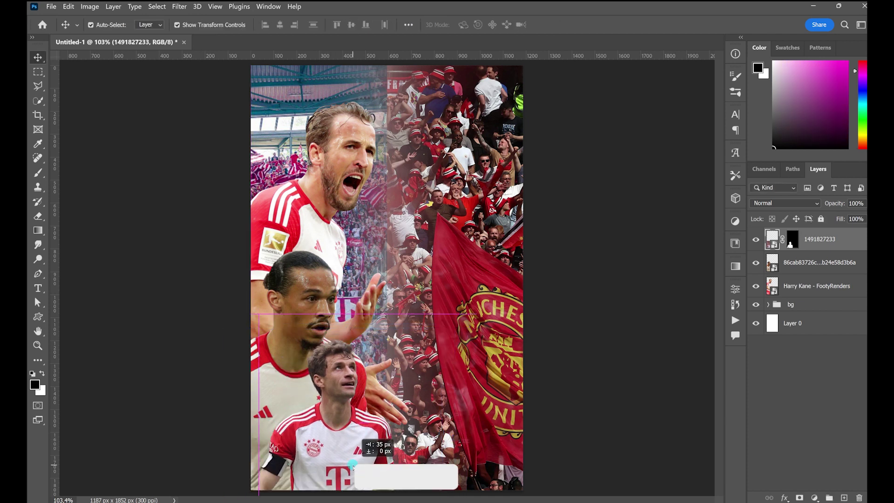
pyautogui.moveTo(297, 341); pyautogui.dragTo(293, 310)
pyautogui.moveTo(331, 452); pyautogui.dragTo(332, 435)
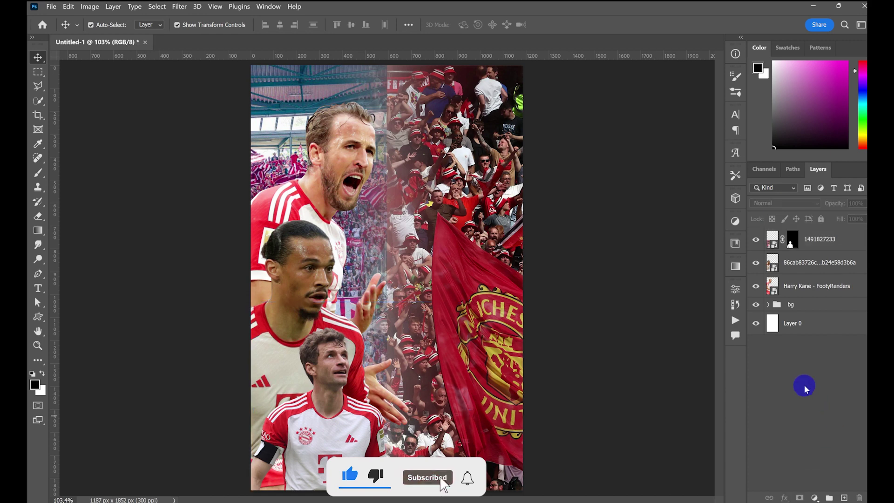
pyautogui.rightClick(826, 239)
# Group the three Bayern player layers and name the group "bayern muchen"
pyautogui.click(834, 240)
pyautogui.keyDown('shift'); pyautogui.click(826, 291); pyautogui.keyUp('shift')
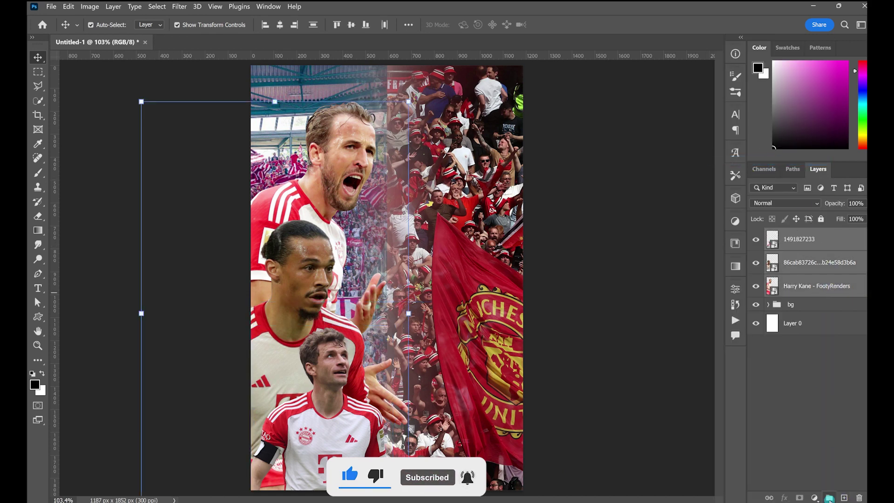
pyautogui.click(829, 497)
pyautogui.doubleClick(788, 233)
pyautogui.press('BackSpace')
pyautogui.write('bayern muchen')
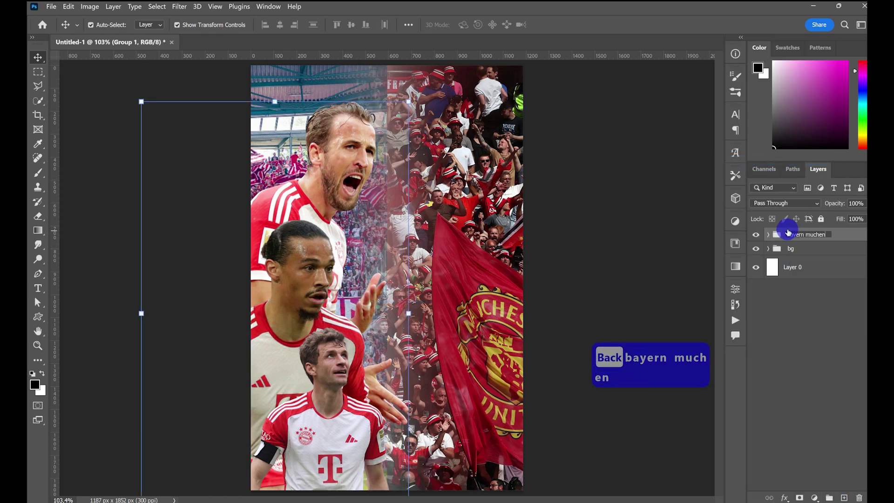
pyautogui.press('Return')
# Place the Marcus Rashford - FootyRenders image on the Manchester United half, scaled to 21.70% and level with Harry Kane
pyautogui.click(261, 484)
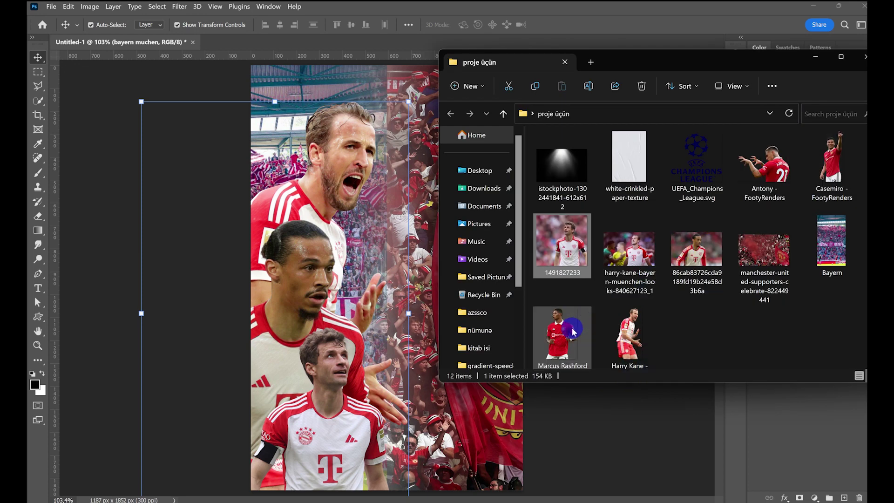
pyautogui.moveTo(564, 332); pyautogui.dragTo(497, 283)
pyautogui.moveTo(474, 123); pyautogui.dragTo(488, 131)
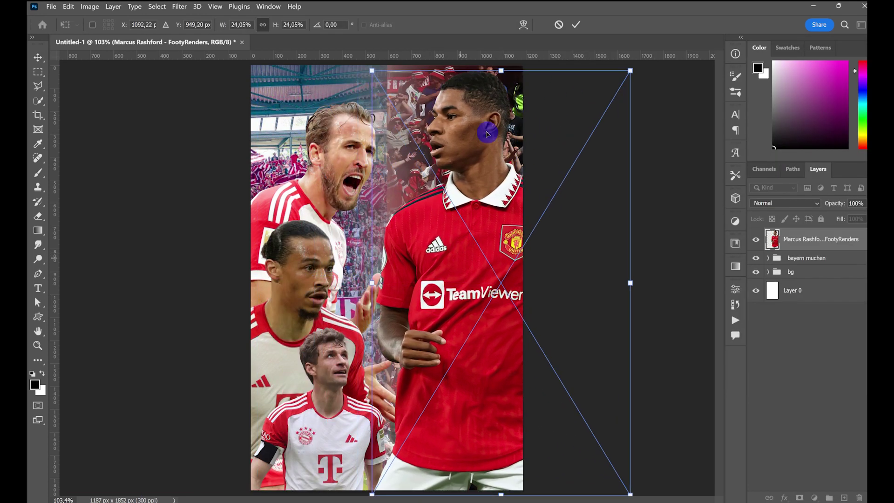
pyautogui.moveTo(631, 71); pyautogui.dragTo(597, 122)
pyautogui.moveTo(472, 296); pyautogui.dragTo(493, 289)
pyautogui.moveTo(505, 116); pyautogui.dragTo(508, 106)
pyautogui.moveTo(480, 193); pyautogui.dragTo(473, 198)
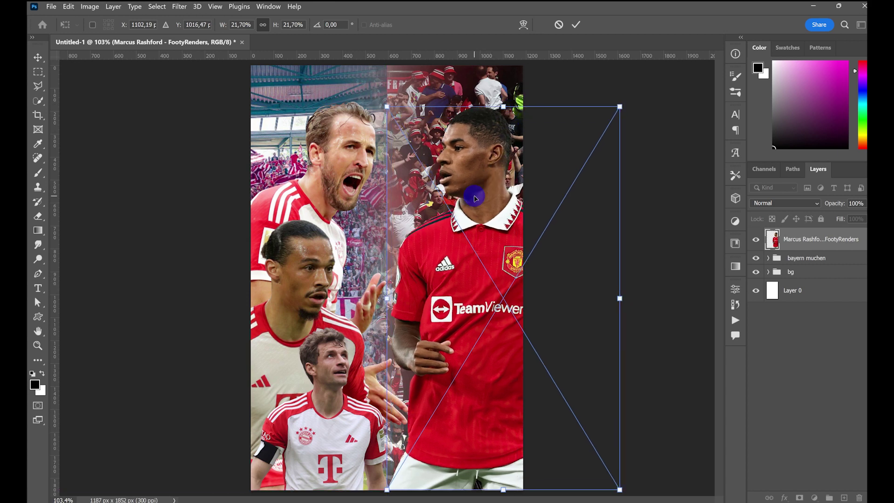
pyautogui.click(763, 329)
# Place the Casemiro - FootyRenders image in front of Marcus Rashford at 13.86% scale
pyautogui.hotkey('alt', 'Tab')
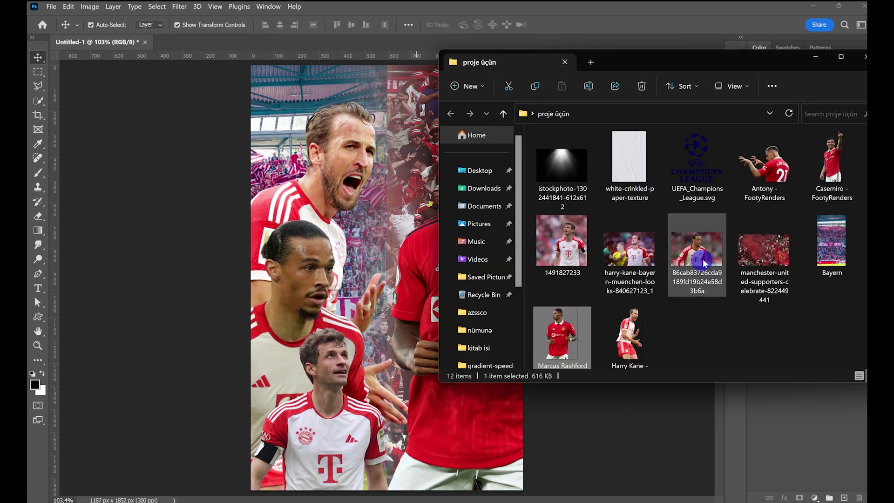
pyautogui.moveTo(834, 159); pyautogui.dragTo(482, 335)
pyautogui.moveTo(570, 86); pyautogui.dragTo(519, 199)
pyautogui.moveTo(458, 345); pyautogui.dragTo(481, 336)
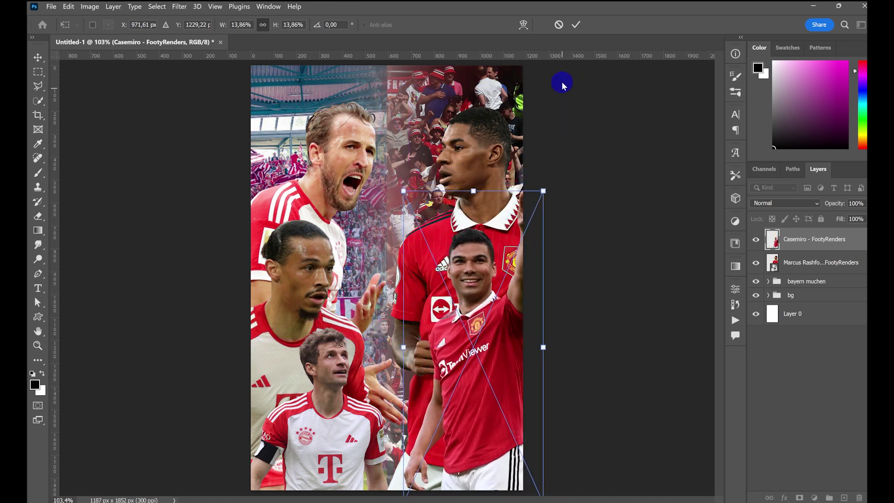
pyautogui.press('Return')
# Place the Antony - FootyRenders image at the bottom of the Manchester United half, in front of Casemiro, at 16.49% scale
pyautogui.hotkey('alt', 'Tab')
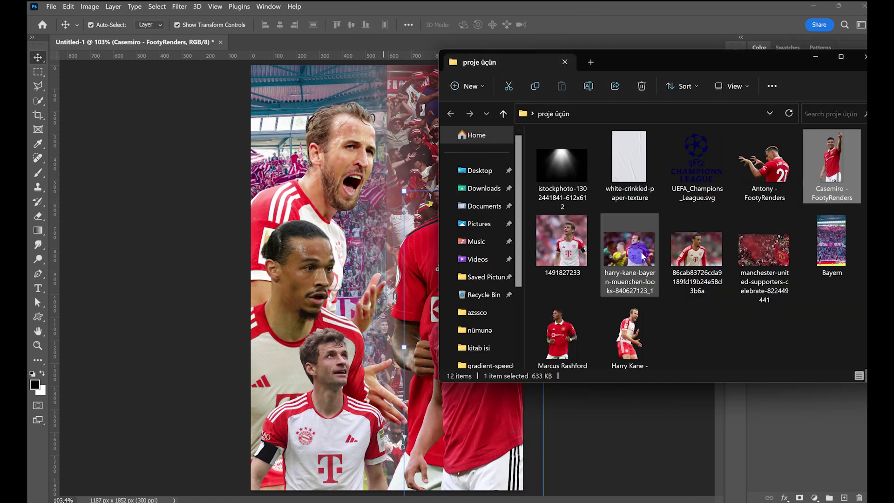
pyautogui.moveTo(764, 160); pyautogui.dragTo(413, 417)
pyautogui.moveTo(421, 348); pyautogui.dragTo(455, 476)
pyautogui.moveTo(557, 318); pyautogui.dragTo(475, 375)
pyautogui.moveTo(422, 441); pyautogui.dragTo(496, 420)
pyautogui.moveTo(458, 354); pyautogui.dragTo(453, 325)
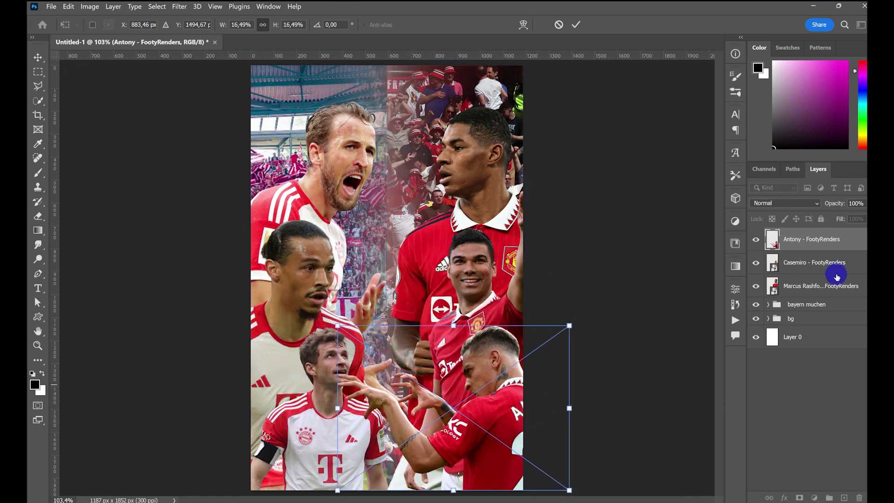
# Move the Antony, Casemiro and Marcus Rashford layers together below the bayern muchen group
pyautogui.click(816, 239)
pyautogui.keyDown('shift'); pyautogui.click(819, 285); pyautogui.keyUp('shift')
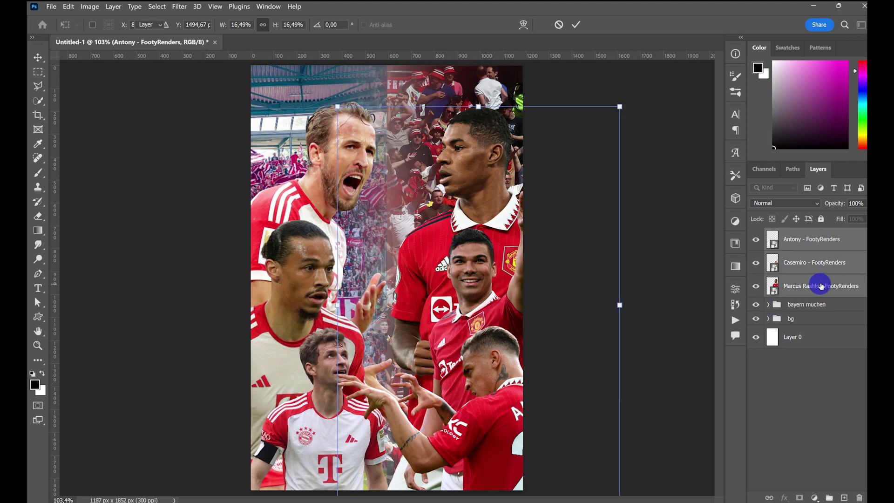
pyautogui.moveTo(819, 285); pyautogui.dragTo(810, 332)
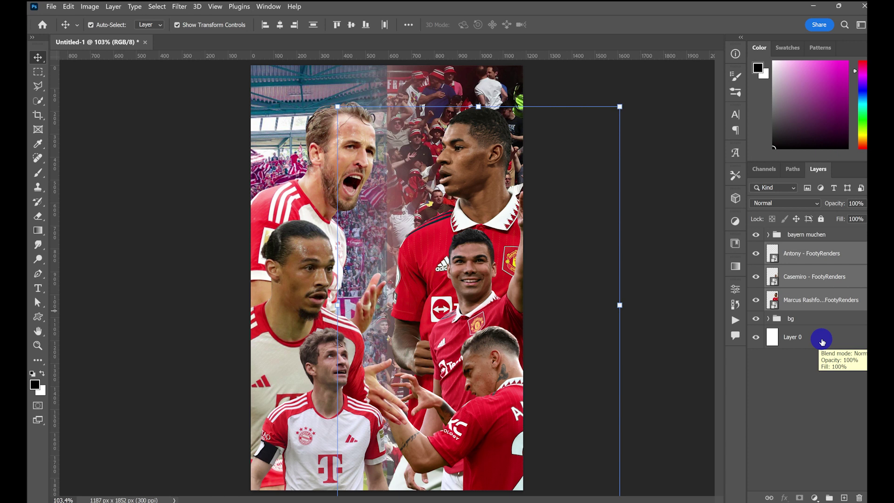
# Fine-tune the Manchester United players' positions, shifting Rashford and Casemiro slightly right and Antony slightly left, and clear the selection
pyautogui.moveTo(489, 410); pyautogui.dragTo(480, 427)
pyautogui.click(841, 295)
pyautogui.click(485, 424)
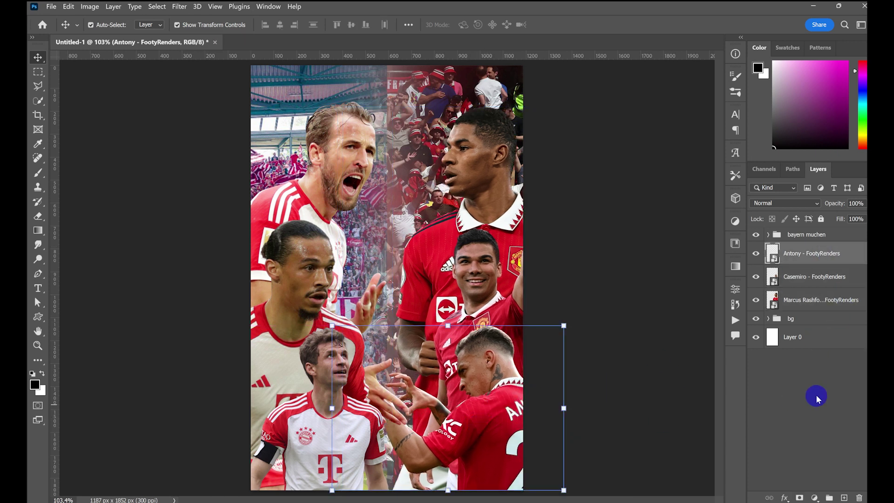
pyautogui.click(805, 420)
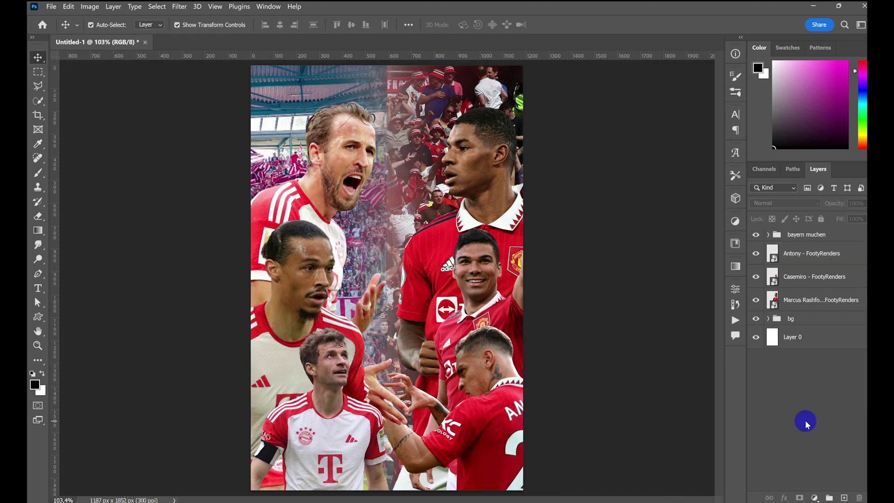
# Group the Antony, Casemiro and Marcus Rashford layers and name the group manchester yunayted
pyautogui.click(824, 253)
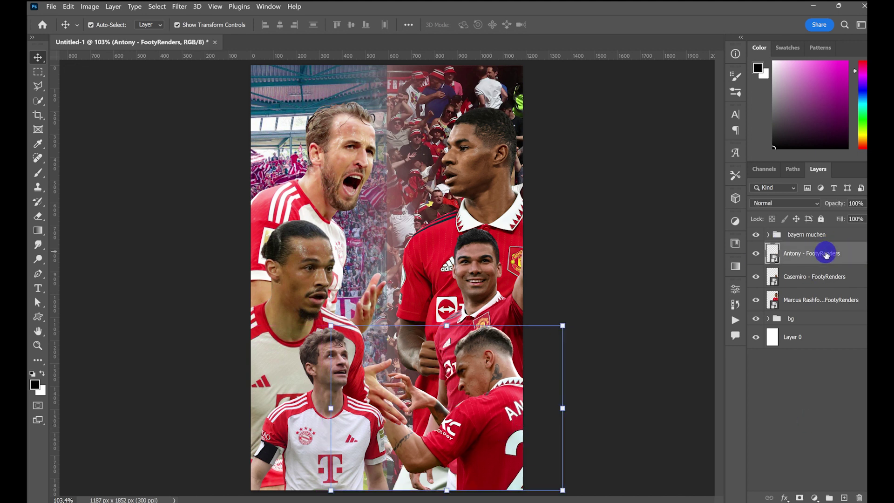
pyautogui.keyDown('shift'); pyautogui.click(826, 301); pyautogui.keyUp('shift')
pyautogui.click(829, 497)
pyautogui.doubleClick(798, 248)
pyautogui.press('BackSpace')
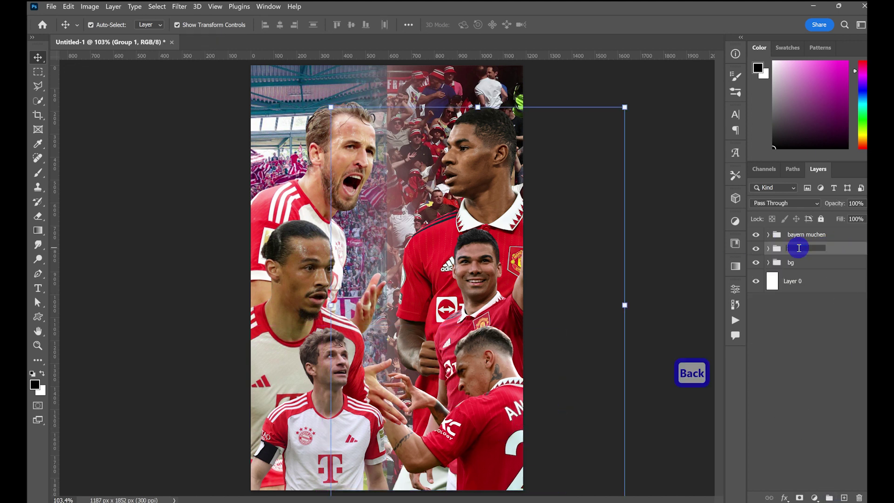
pyautogui.write('manchester yunau')
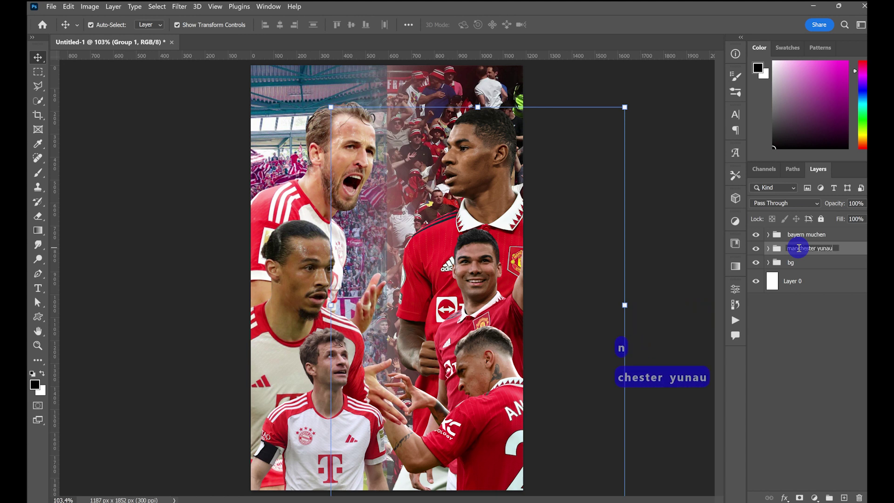
pyautogui.press('BackSpace')
pyautogui.write('yted')
pyautogui.press('Return')
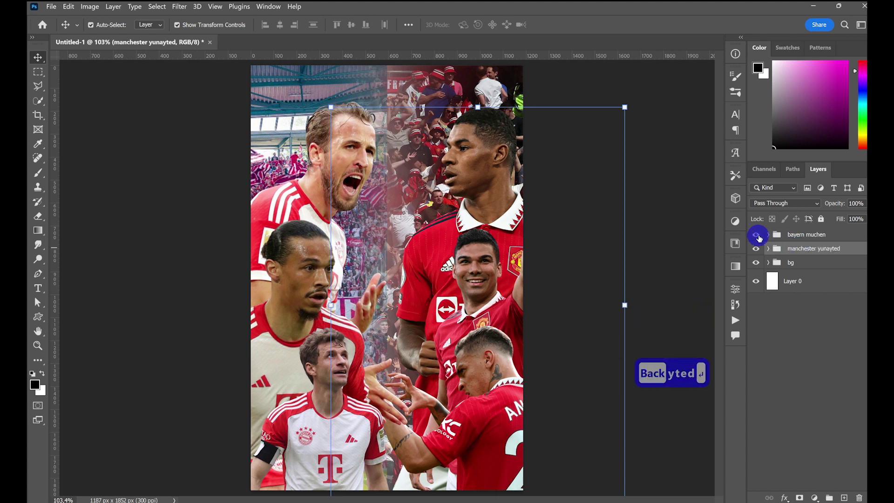
# Start a Camera Raw filter on the Harry Kane layer with clarity +64, saturation +11 and contrast +25
pyautogui.click(768, 235)
pyautogui.click(827, 299)
pyautogui.click(179, 6)
pyautogui.click(261, 77)
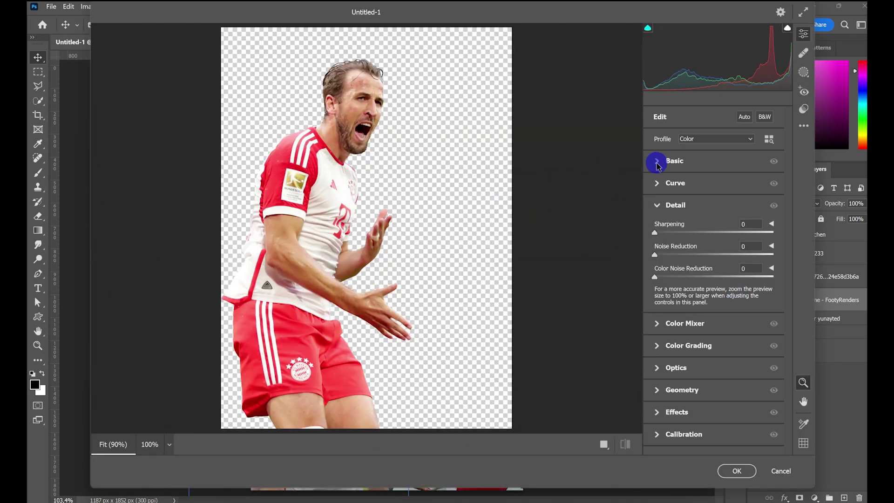
pyautogui.click(657, 161)
pyautogui.moveTo(713, 381); pyautogui.dragTo(763, 385)
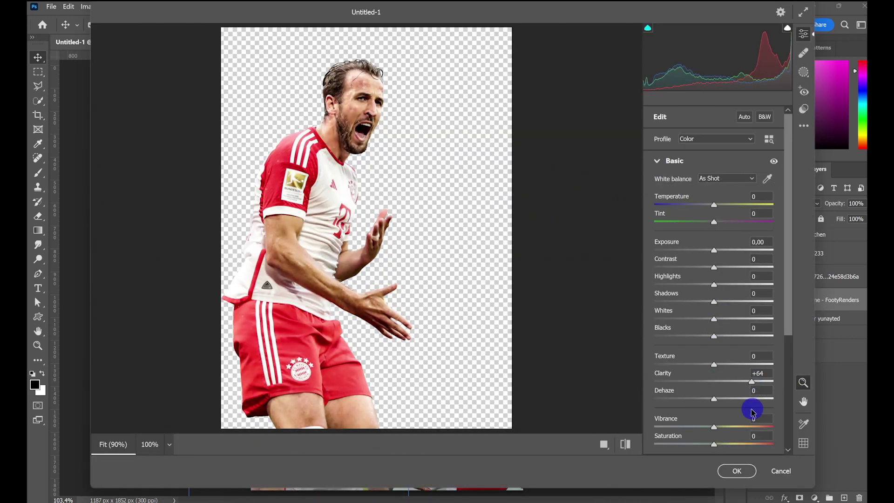
pyautogui.moveTo(724, 446); pyautogui.dragTo(776, 438)
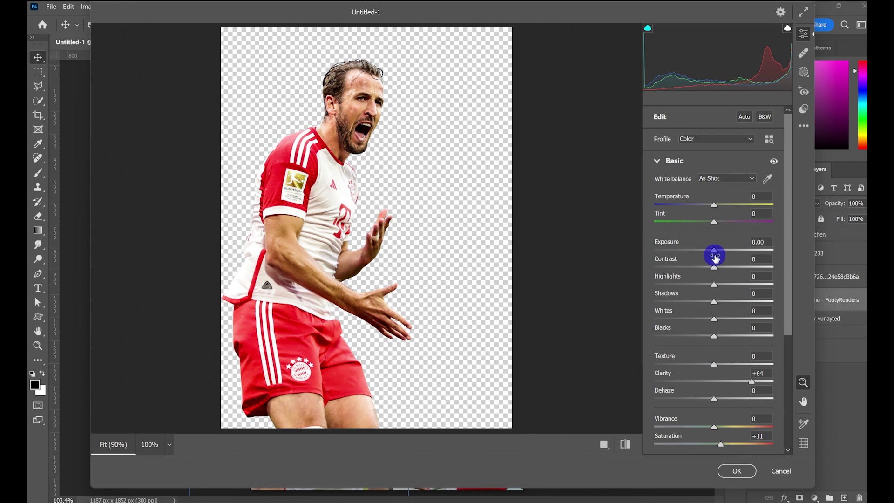
pyautogui.moveTo(711, 260); pyautogui.dragTo(728, 263)
# Set the Harry Kane layer's Camera Raw sharpening to 62, apply the filter and collapse its smart filter list
pyautogui.click(656, 162)
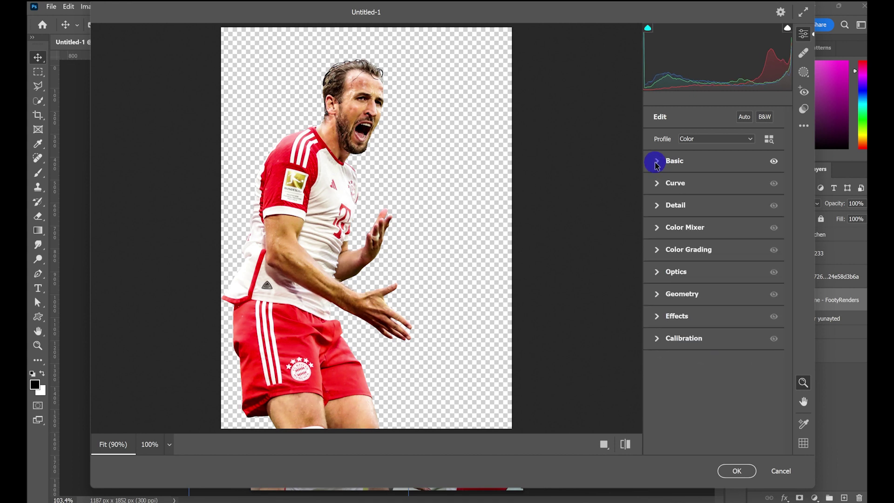
pyautogui.click(656, 206)
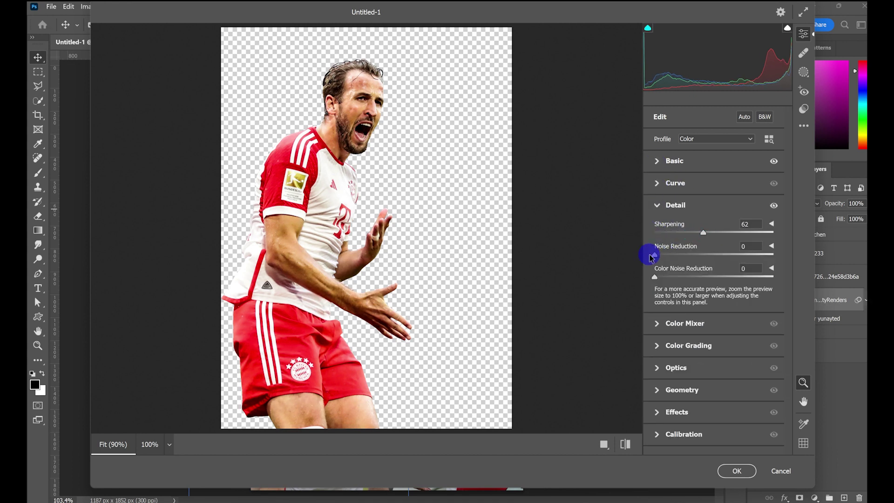
pyautogui.click(744, 464)
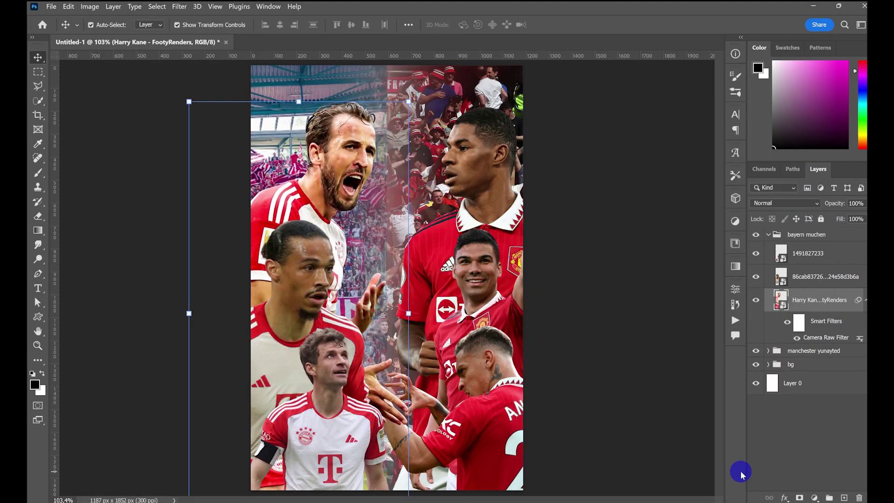
pyautogui.click(864, 301)
# Start a Camera Raw filter on the middle Bayern player's 86cab83726 layer with clarity +84, contrast +36 and saturation +17
pyautogui.click(842, 281)
pyautogui.click(180, 8)
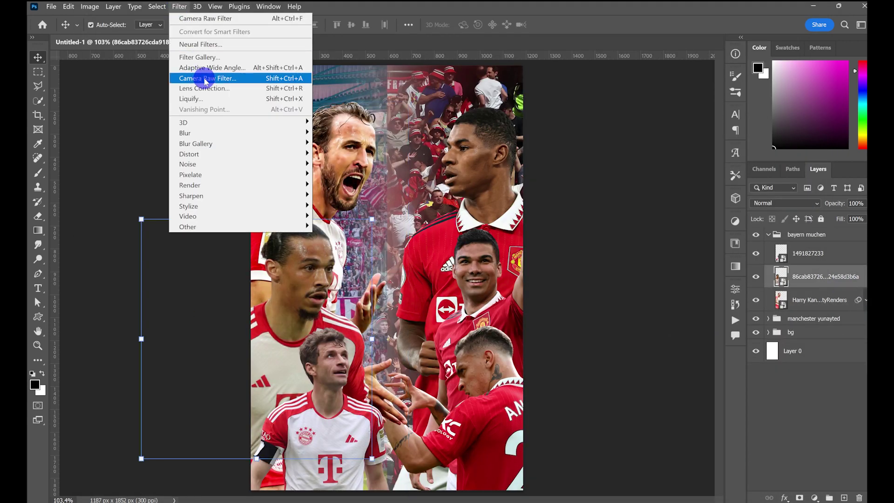
pyautogui.click(203, 79)
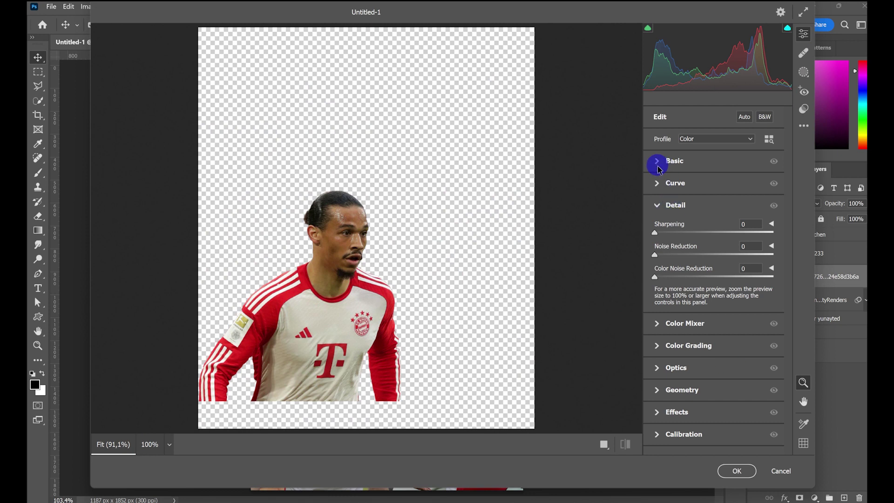
pyautogui.click(657, 164)
pyautogui.moveTo(713, 380); pyautogui.dragTo(758, 382)
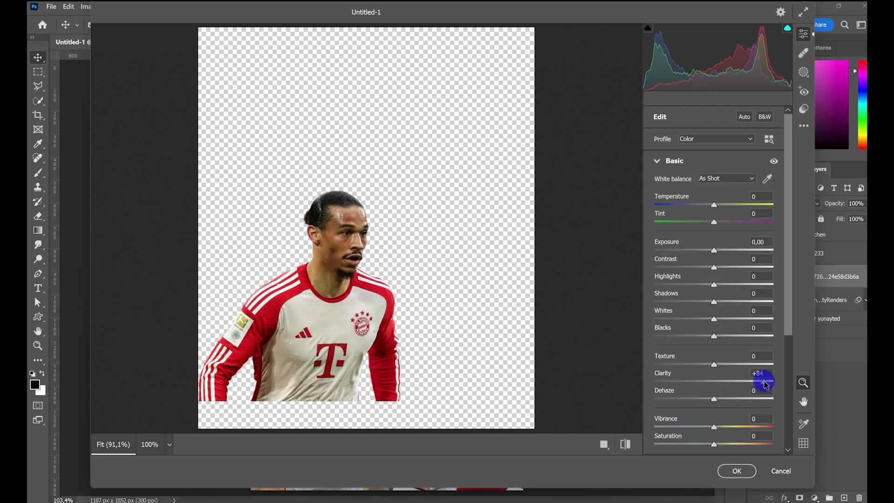
pyautogui.moveTo(714, 269); pyautogui.dragTo(735, 275)
pyautogui.moveTo(719, 447); pyautogui.dragTo(729, 445)
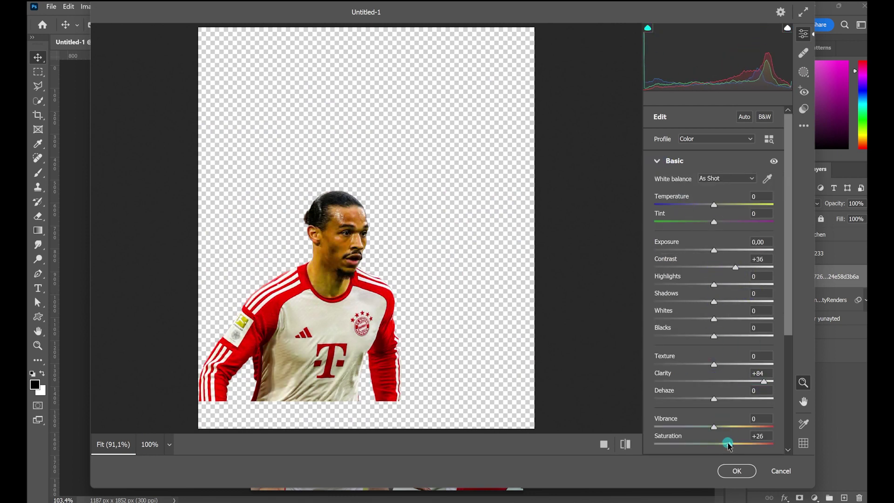
# Set the middle Bayern player's Camera Raw sharpening to 43, apply the filter and collapse its smart filter list
pyautogui.click(657, 161)
pyautogui.click(657, 205)
pyautogui.moveTo(654, 232); pyautogui.dragTo(689, 232)
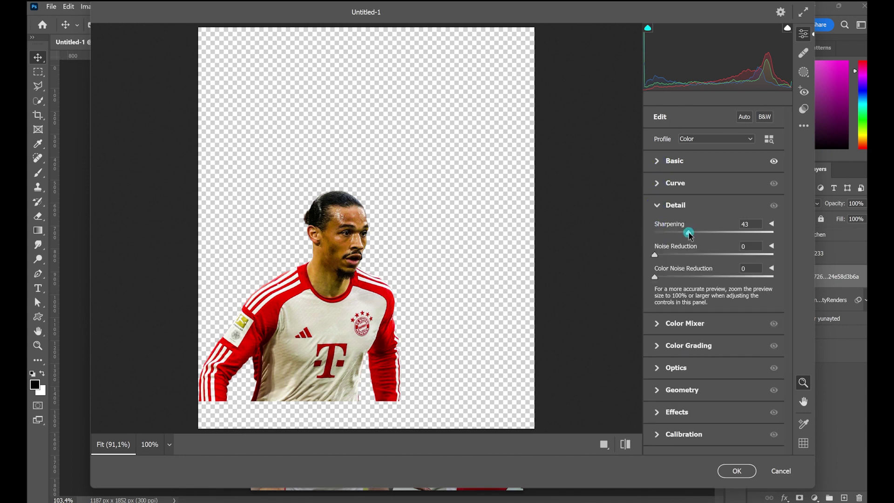
pyautogui.click(736, 470)
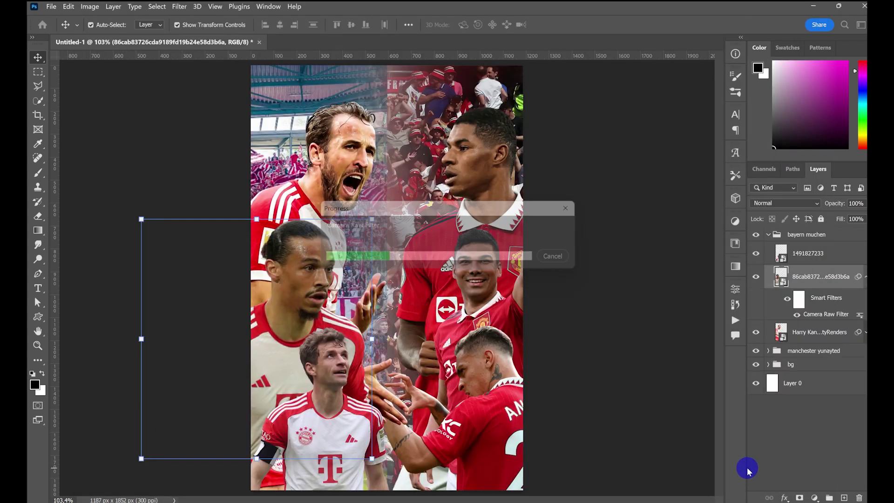
pyautogui.click(864, 277)
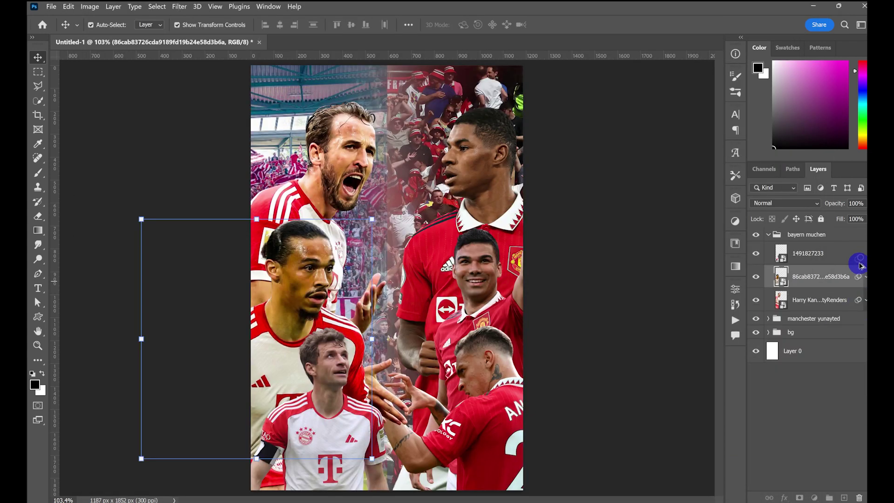
pyautogui.click(856, 299)
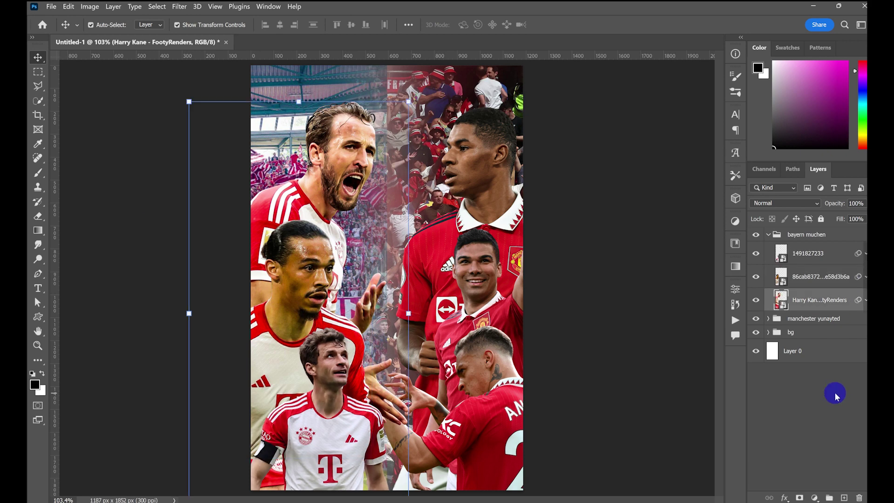
pyautogui.click(862, 250)
pyautogui.click(179, 6)
pyautogui.click(209, 80)
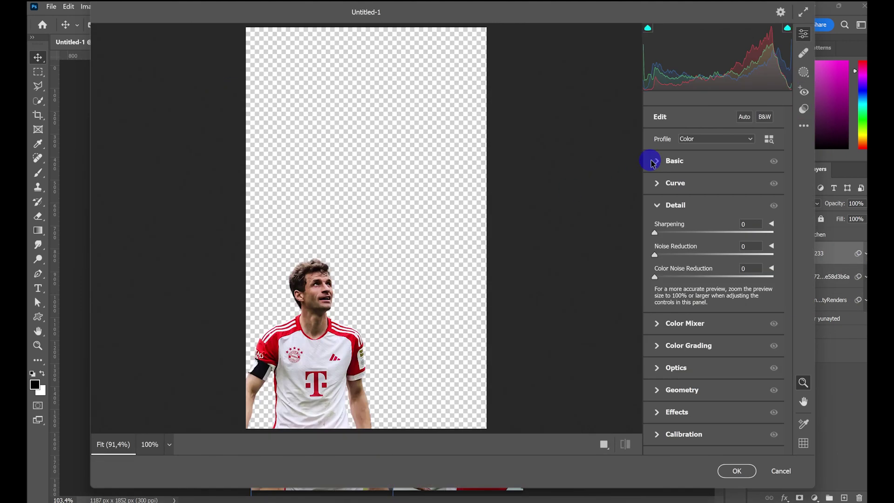
pyautogui.click(651, 160)
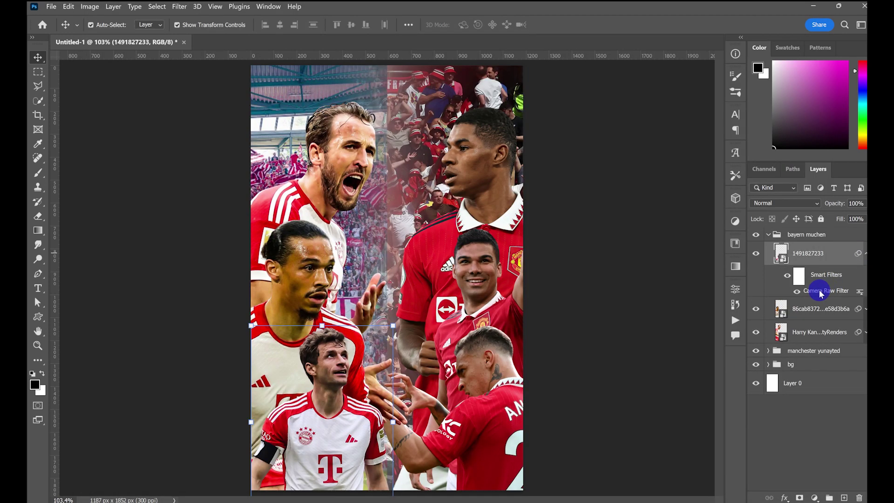
pyautogui.doubleClick(820, 294)
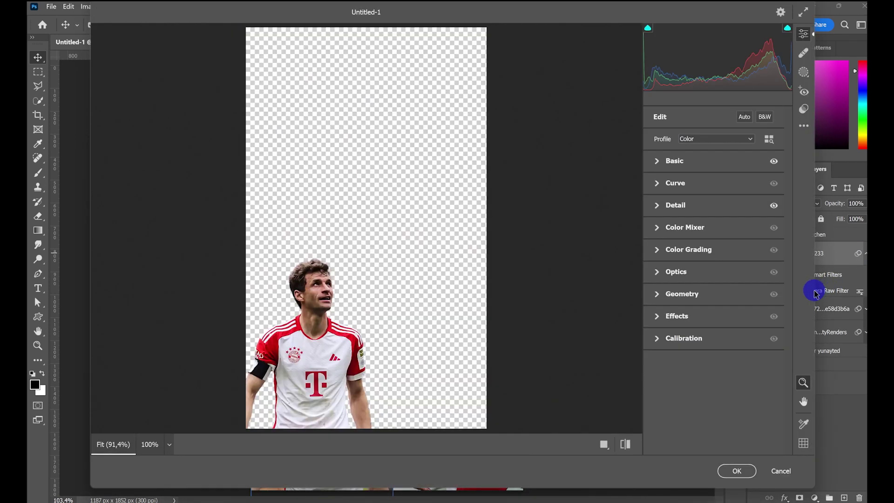
pyautogui.click(657, 161)
pyautogui.click(729, 443)
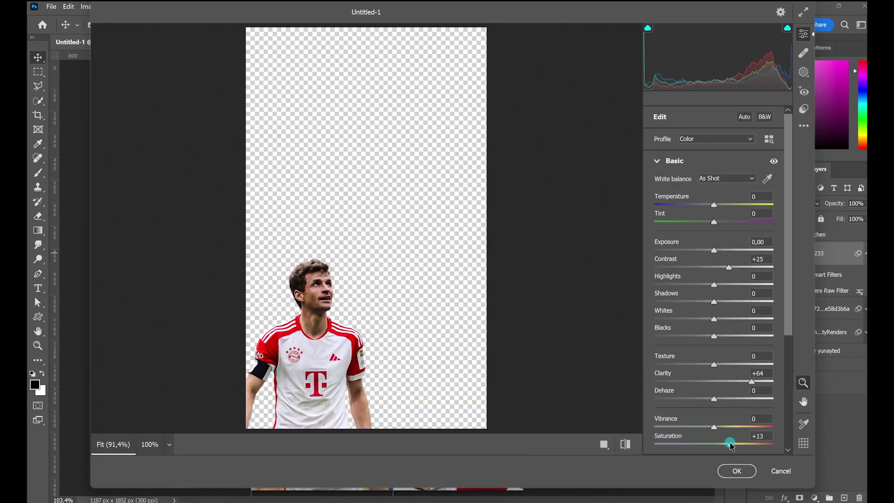
pyautogui.click(728, 267)
pyautogui.moveTo(714, 250); pyautogui.dragTo(724, 252)
pyautogui.click(733, 471)
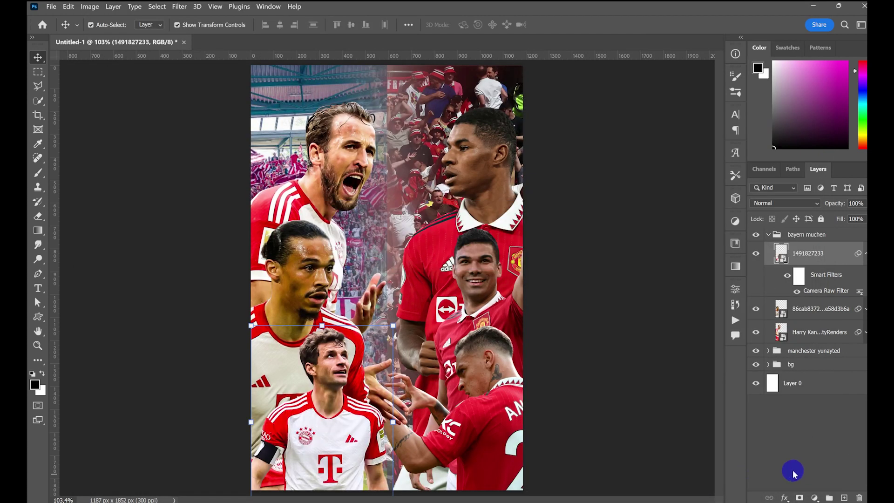
pyautogui.click(864, 253)
# Raise the exposure slightly in the existing Camera Raw filter of the middle Bayern player's 86cab83726 layer
pyautogui.click(856, 276)
pyautogui.click(864, 276)
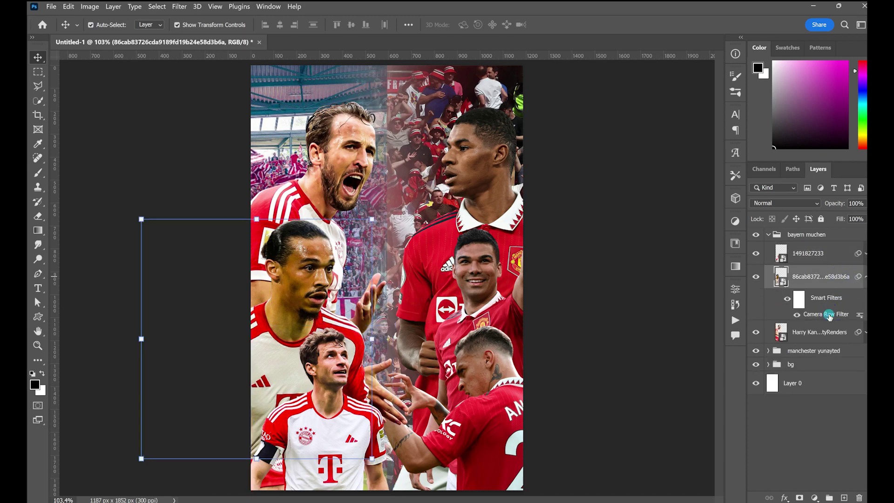
pyautogui.doubleClick(829, 314)
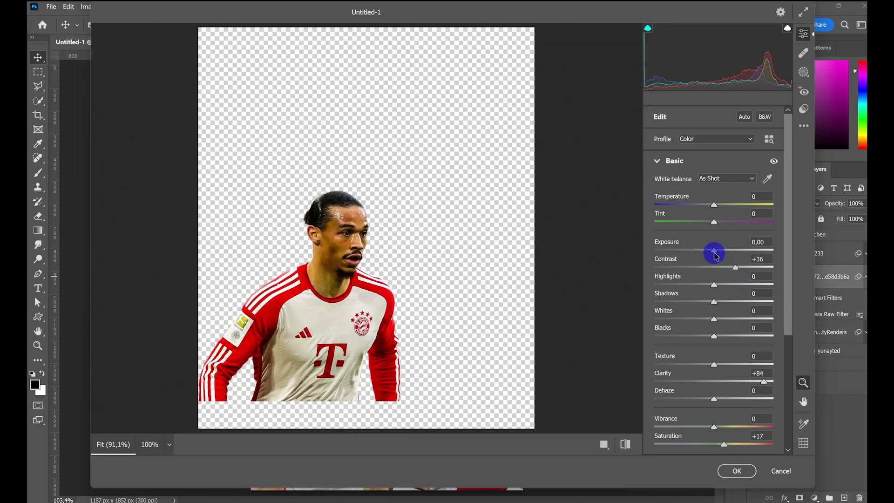
pyautogui.moveTo(716, 255); pyautogui.dragTo(721, 249)
pyautogui.click(736, 471)
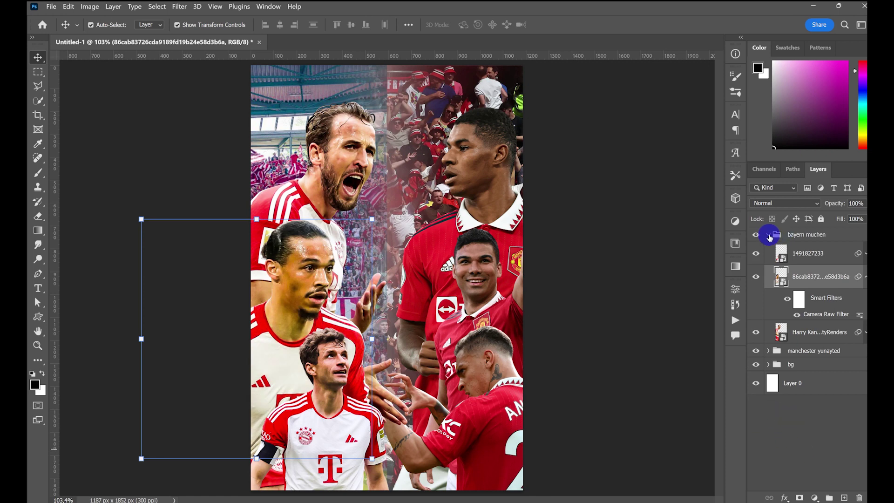
pyautogui.click(864, 280)
# Clip a Curves adjustment to the Harry Kane layer, lower its white point to black and fill its mask with black
pyautogui.click(831, 299)
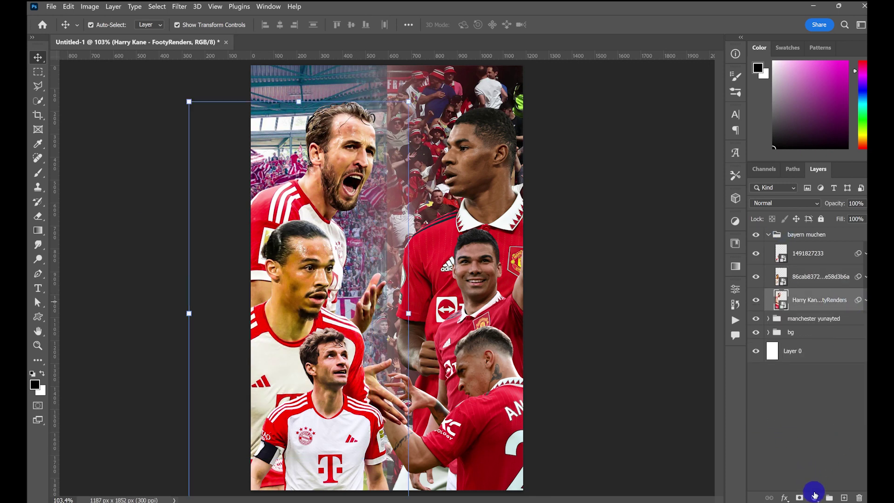
pyautogui.click(814, 497)
pyautogui.click(813, 357)
pyautogui.hotkey('ctrl', 'alt', 'g')
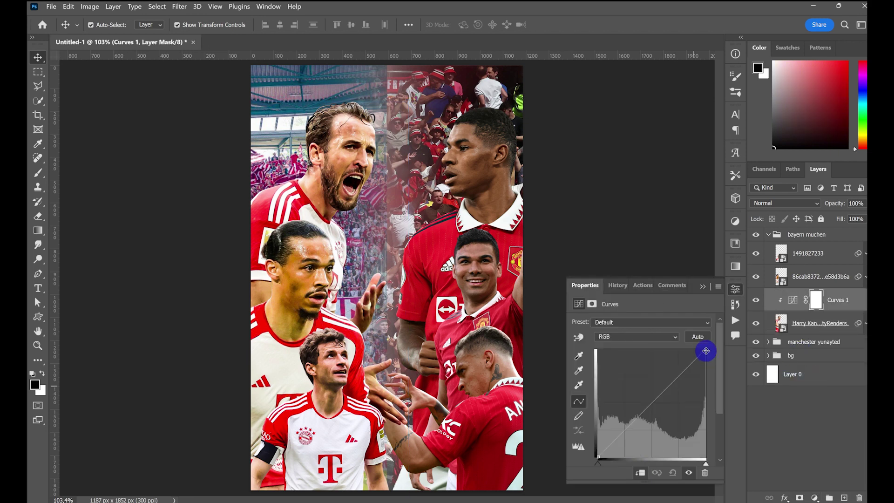
pyautogui.moveTo(703, 351); pyautogui.dragTo(701, 471)
pyautogui.click(815, 300)
pyautogui.hotkey('alt', 'BackSpace')
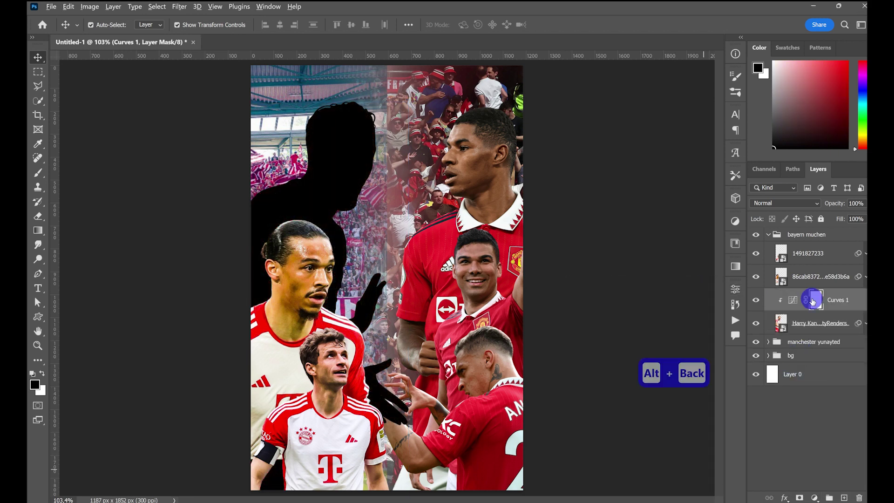
# Paint shadows on Kane's Curves mask around the player in front, using a soft white brush at size 154 and 31% flow
pyautogui.press('b')
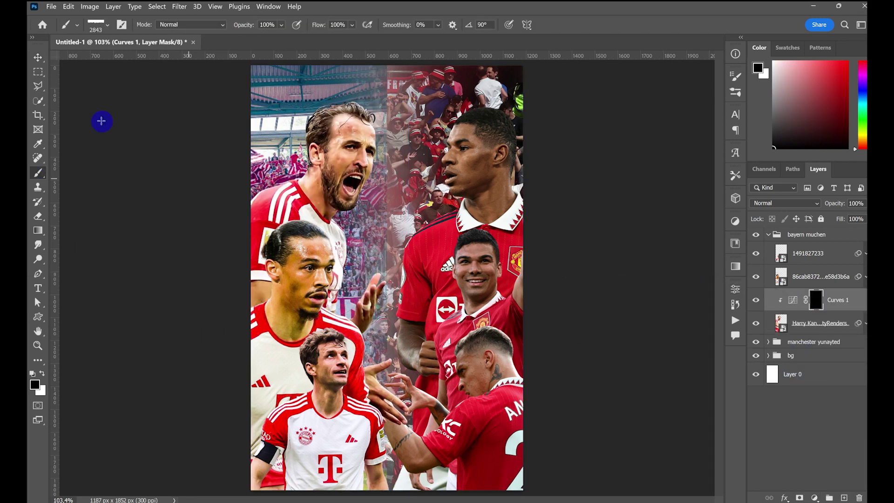
pyautogui.click(108, 26)
pyautogui.click(102, 126)
pyautogui.click(107, 25)
pyautogui.moveTo(384, 290); pyautogui.dragTo(96, 298)
pyautogui.moveTo(302, 271); pyautogui.dragTo(32, 324)
pyautogui.moveTo(306, 313)
pyautogui.mouseDown()
pyautogui.moveTo(258, 311)
pyautogui.moveTo(120, 347)
pyautogui.mouseUp()
pyautogui.press('x')
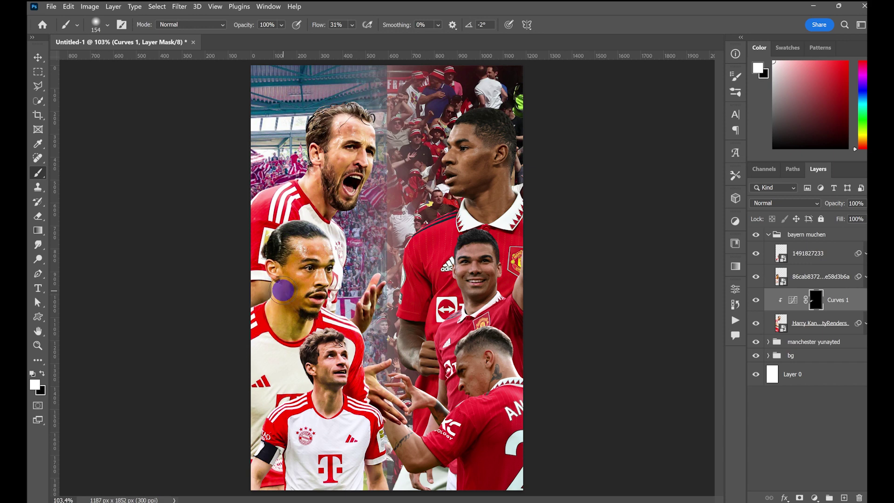
pyautogui.moveTo(283, 291)
pyautogui.mouseDown()
pyautogui.moveTo(273, 254)
pyautogui.moveTo(288, 235)
pyautogui.moveTo(296, 254)
pyautogui.moveTo(316, 254)
pyautogui.moveTo(313, 299)
pyautogui.moveTo(323, 321)
pyautogui.moveTo(321, 252)
pyautogui.moveTo(316, 406)
pyautogui.moveTo(347, 336)
pyautogui.moveTo(269, 316)
pyautogui.moveTo(278, 385)
pyautogui.moveTo(204, 421)
pyautogui.mouseUp()
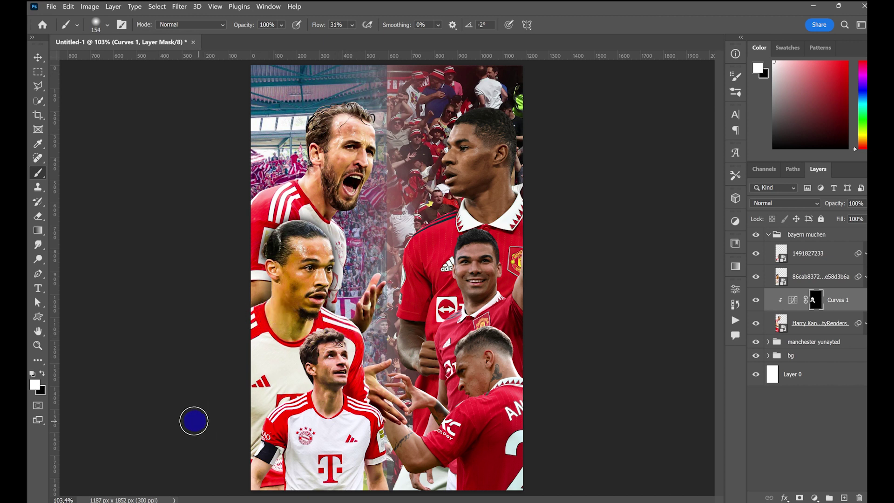
# Clip a Curves adjustment to the 86cab83726 layer, lower its white point to black, fill its mask with black and make white the foreground
pyautogui.click(821, 277)
pyautogui.press('x')
pyautogui.click(821, 497)
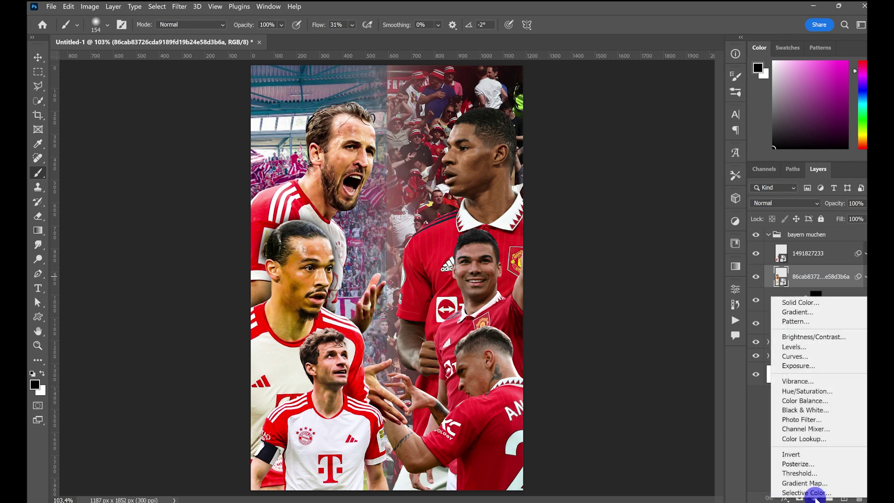
pyautogui.click(791, 358)
pyautogui.moveTo(704, 350); pyautogui.dragTo(703, 462)
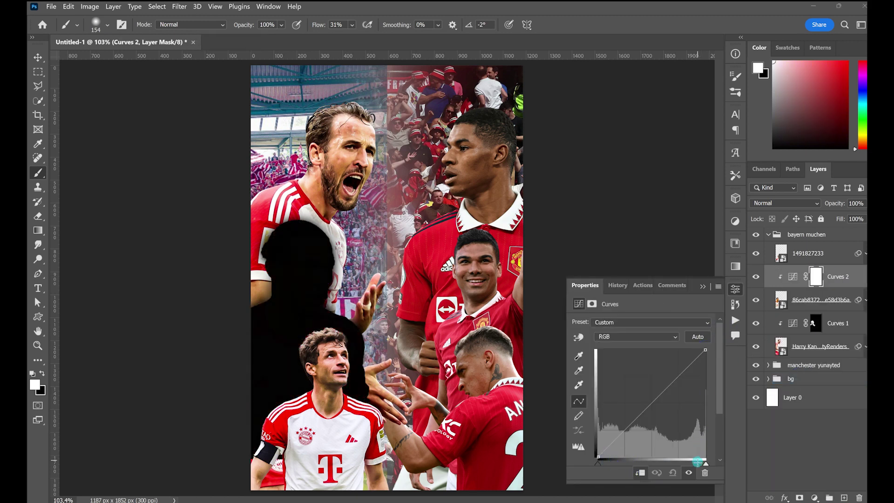
pyautogui.click(704, 286)
pyautogui.click(813, 277)
pyautogui.press('x')
pyautogui.hotkey('alt', 'BackSpace')
pyautogui.press('x')
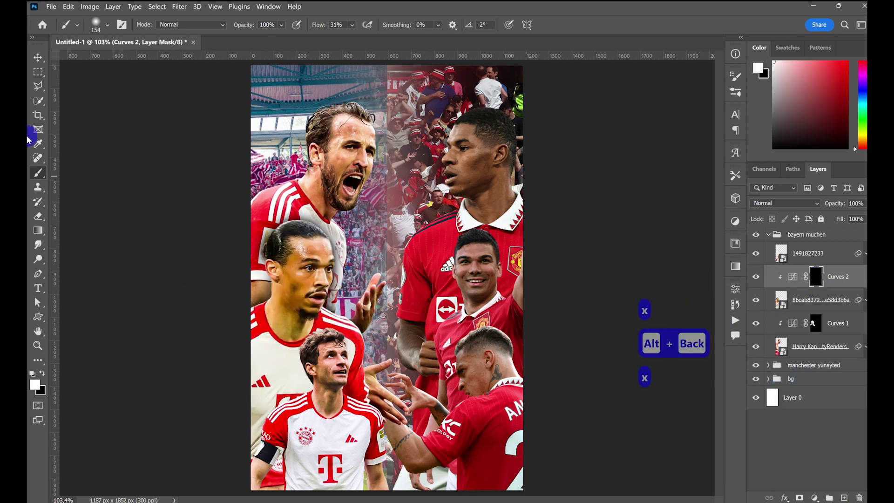
# Paint soft white shadow strokes on the Curves 2 mask around the front Bayern player's shoulders, head and torso
pyautogui.click(281, 429)
pyautogui.moveTo(262, 455); pyautogui.dragTo(285, 425)
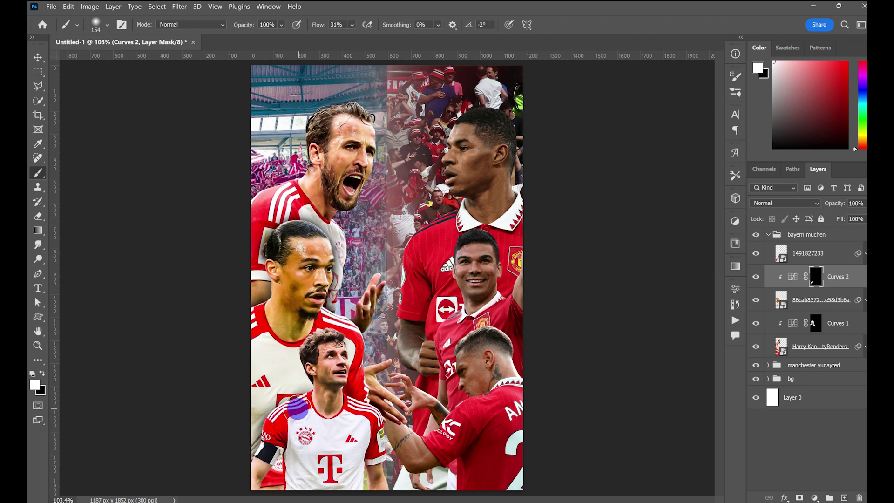
pyautogui.moveTo(297, 408); pyautogui.dragTo(311, 411)
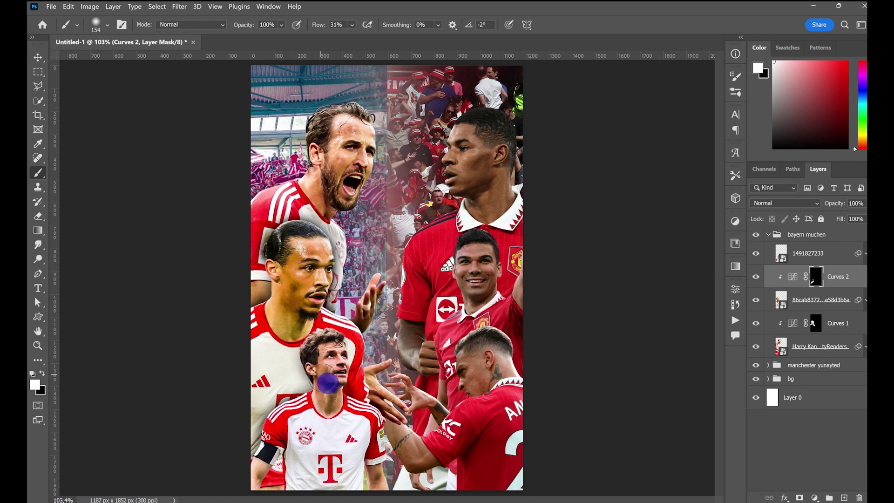
pyautogui.moveTo(329, 340); pyautogui.dragTo(334, 364)
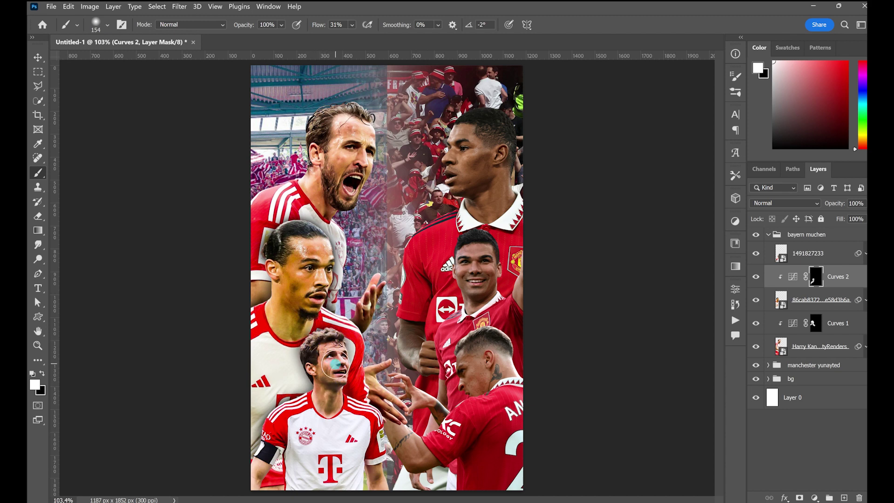
pyautogui.click(337, 367)
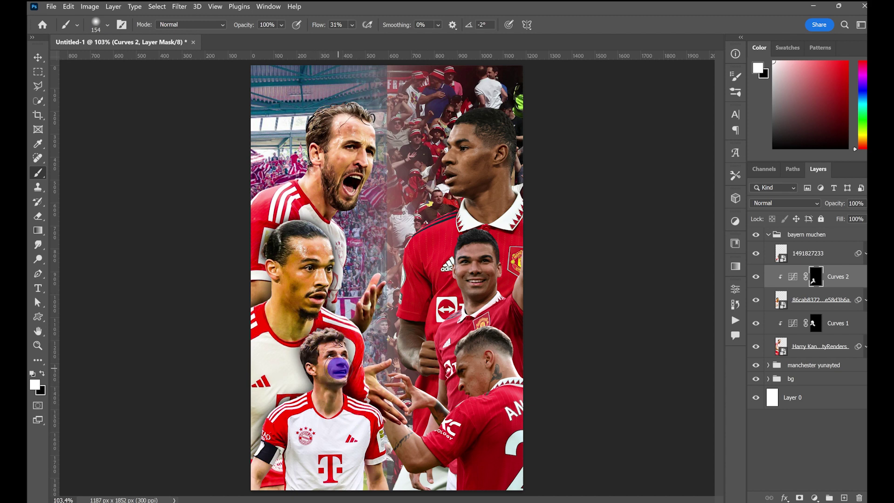
pyautogui.moveTo(333, 361); pyautogui.dragTo(335, 404)
pyautogui.moveTo(347, 458)
pyautogui.mouseDown()
pyautogui.moveTo(262, 459)
pyautogui.moveTo(294, 478)
pyautogui.moveTo(295, 463)
pyautogui.moveTo(291, 479)
pyautogui.moveTo(309, 471)
pyautogui.mouseUp()
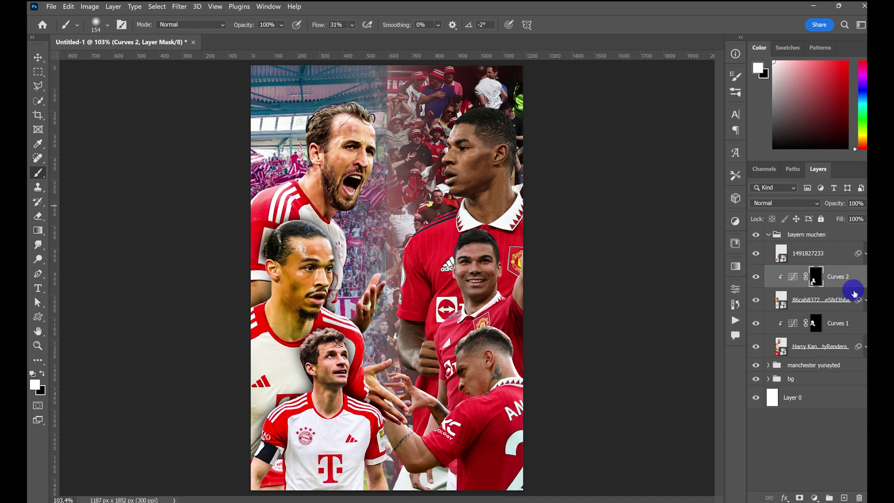
# Move all the layers in the bayern muchen group slightly up together and collapse the group
pyautogui.click(839, 268)
pyautogui.click(836, 347)
pyautogui.press('v')
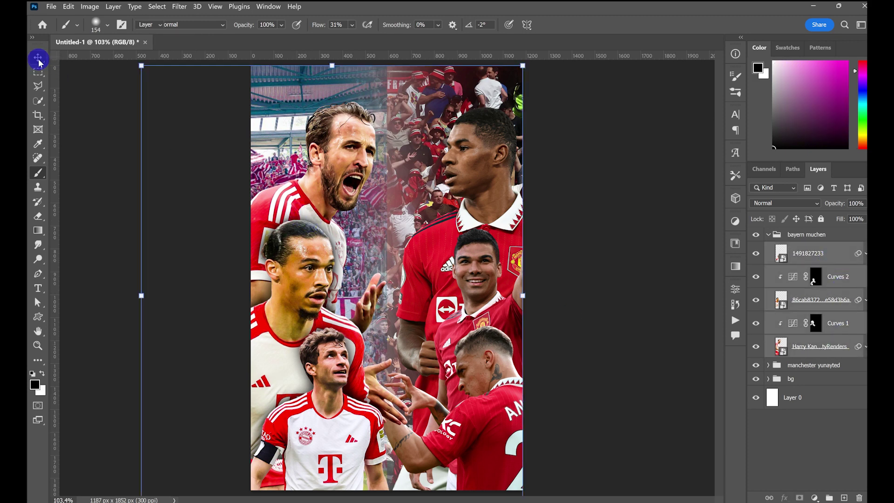
pyautogui.moveTo(301, 203)
pyautogui.mouseDown()
pyautogui.moveTo(294, 185)
pyautogui.moveTo(309, 188)
pyautogui.moveTo(302, 193)
pyautogui.mouseUp()
pyautogui.click(776, 436)
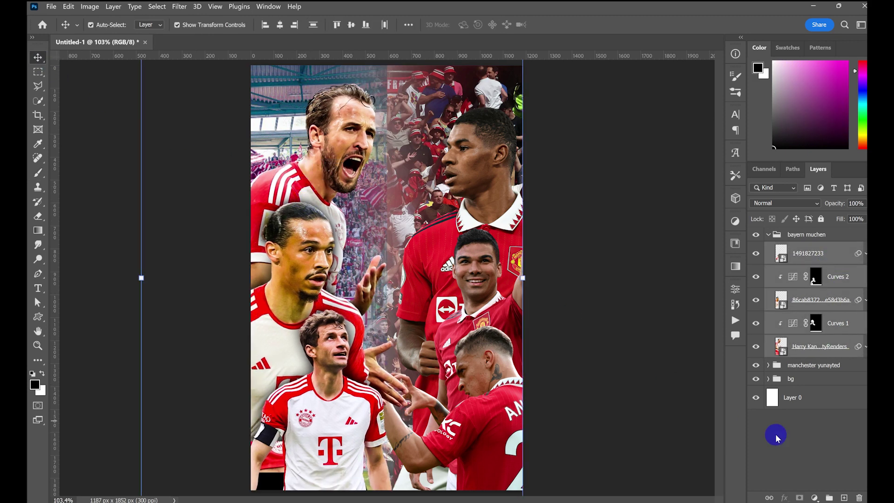
pyautogui.click(825, 443)
pyautogui.click(768, 236)
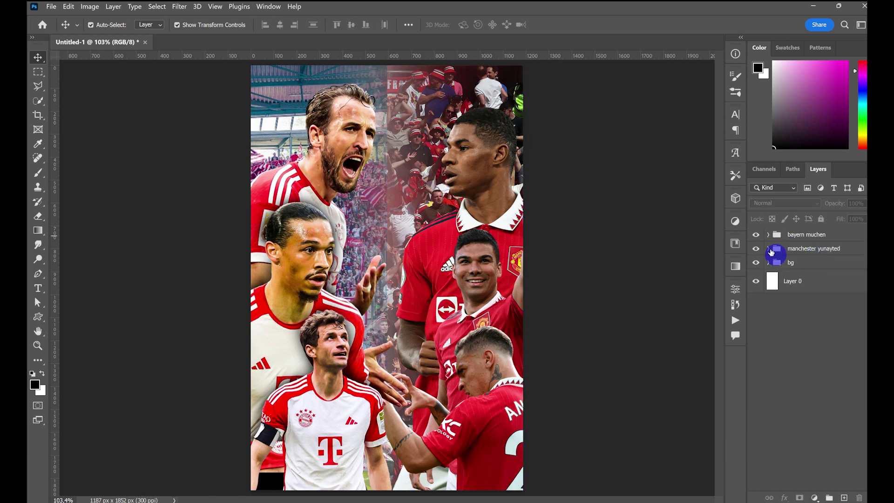
# Move the three Manchester United player layers up together and enlarge them until they reach past the poster's bottom edge
pyautogui.click(768, 248)
pyautogui.click(814, 267)
pyautogui.keyDown('shift'); pyautogui.click(818, 305); pyautogui.keyUp('shift')
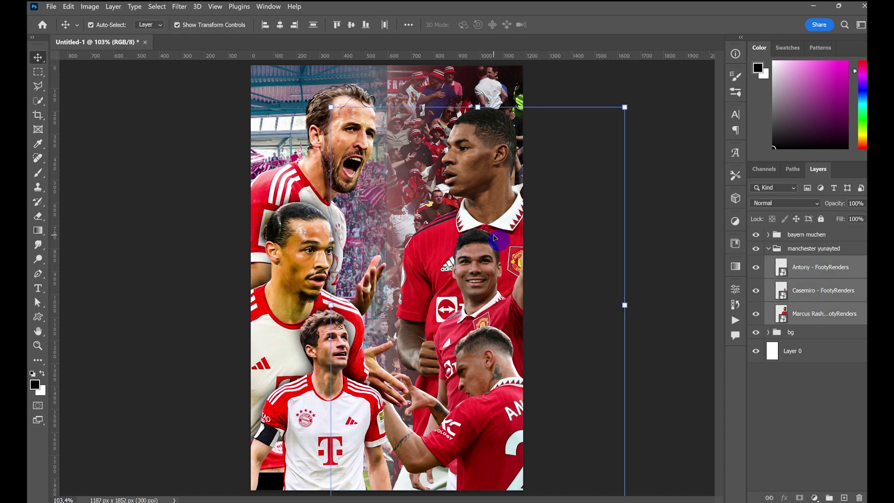
pyautogui.moveTo(498, 240); pyautogui.dragTo(519, 200)
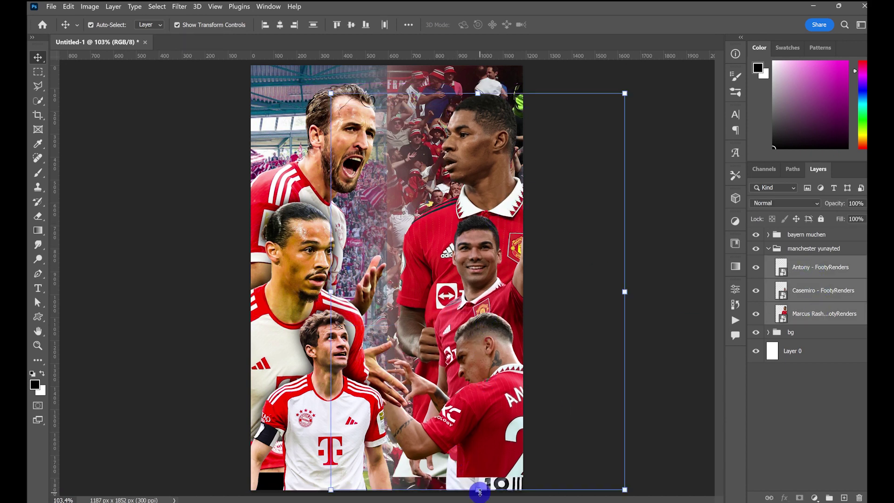
pyautogui.moveTo(480, 491); pyautogui.dragTo(542, 491)
pyautogui.click(771, 423)
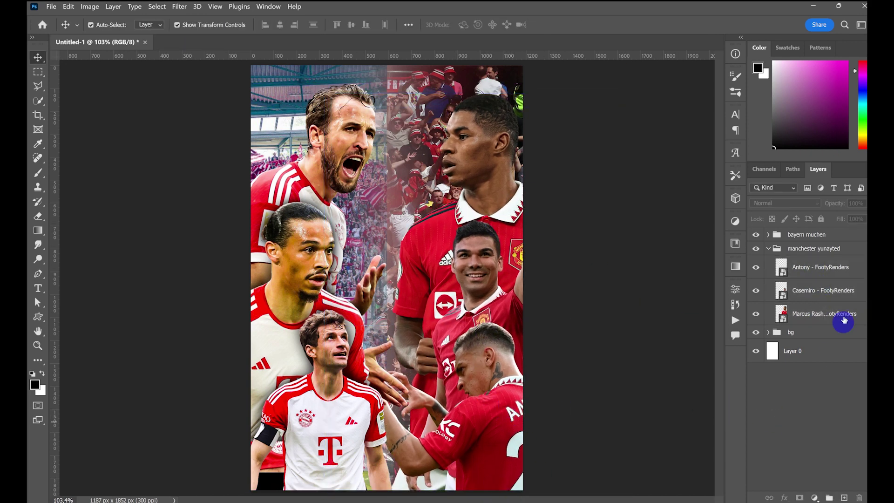
# Start a Camera Raw filter on the Marcus Rashford layer with Clarity +79 and Saturation +17, and raise the contrast
pyautogui.click(817, 268)
pyautogui.click(822, 313)
pyautogui.click(179, 7)
pyautogui.click(214, 79)
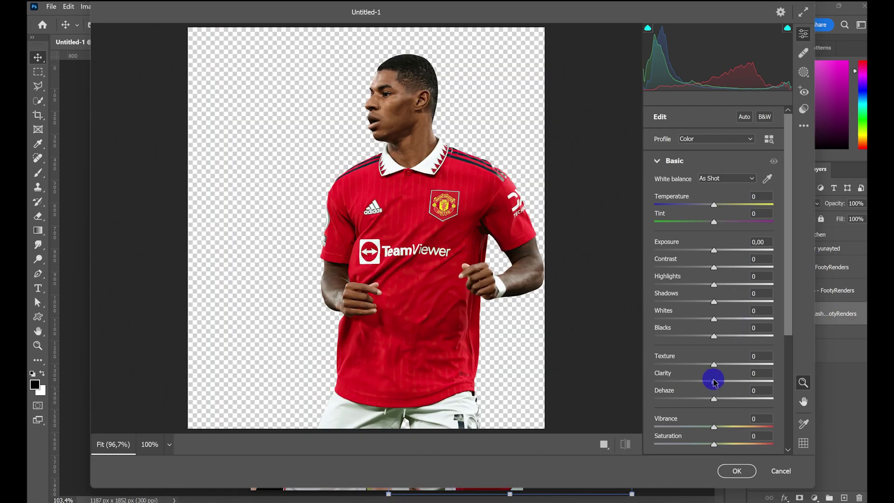
pyautogui.moveTo(713, 378); pyautogui.dragTo(753, 385)
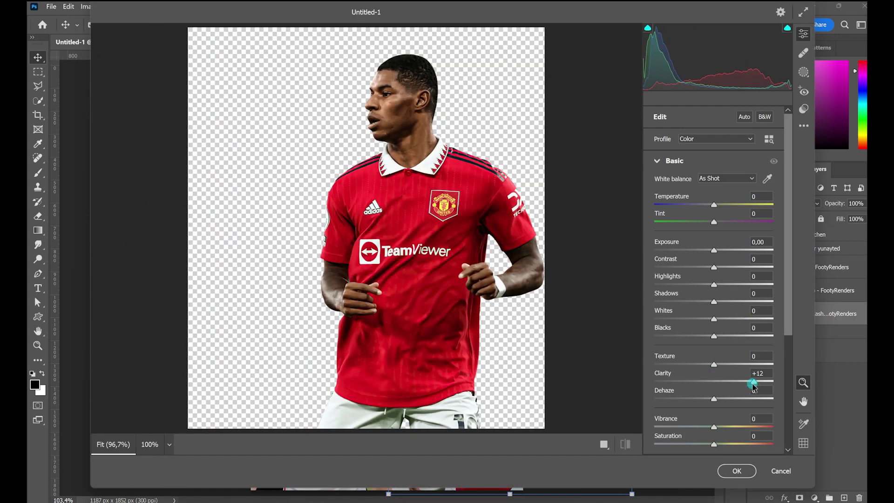
pyautogui.moveTo(714, 444); pyautogui.dragTo(726, 443)
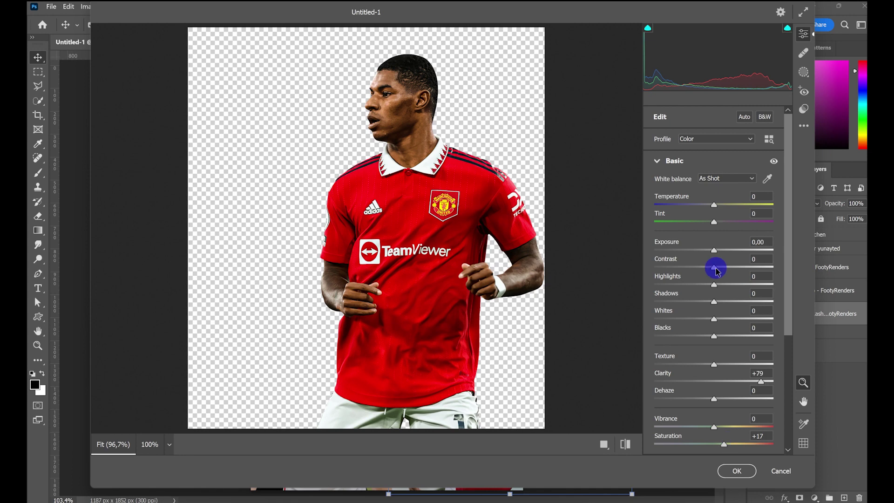
pyautogui.moveTo(715, 268)
pyautogui.mouseDown()
pyautogui.moveTo(740, 271)
pyautogui.moveTo(723, 257)
pyautogui.mouseUp()
# Set the Camera Raw Sharpening to 81 and Noise Reduction to 18, and apply the filter to Rashford
pyautogui.click(657, 161)
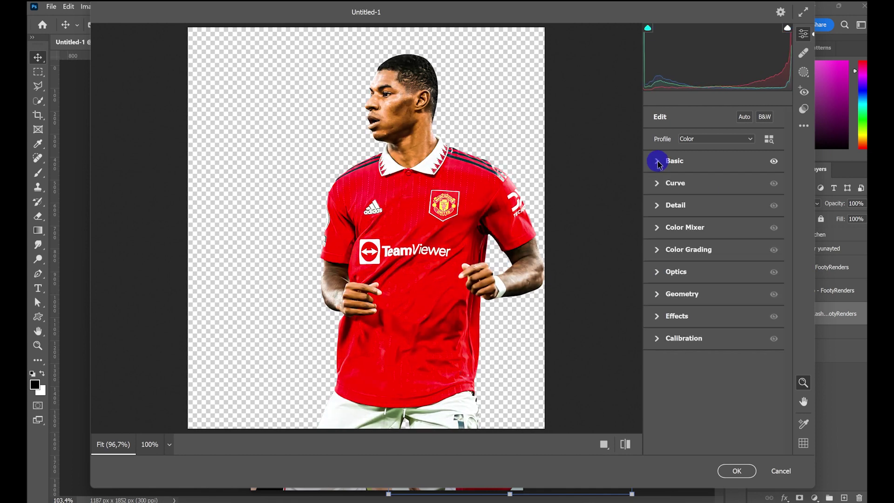
pyautogui.click(657, 205)
pyautogui.moveTo(666, 252); pyautogui.dragTo(676, 254)
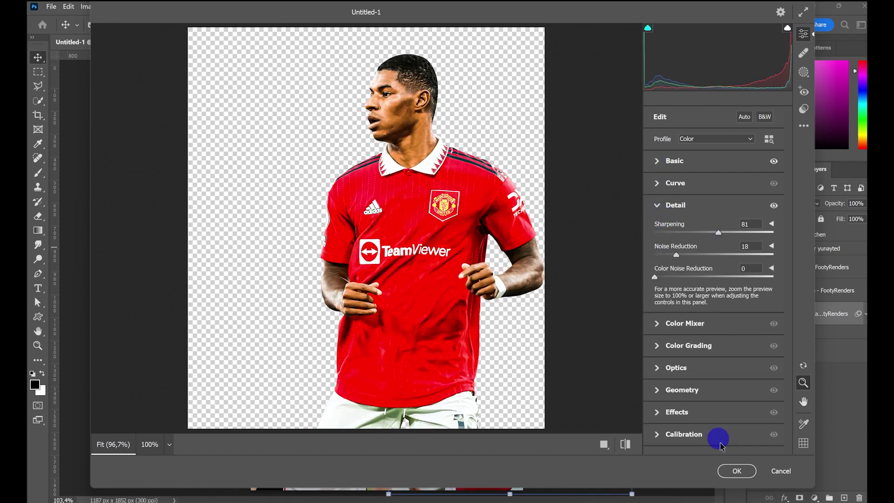
pyautogui.click(737, 472)
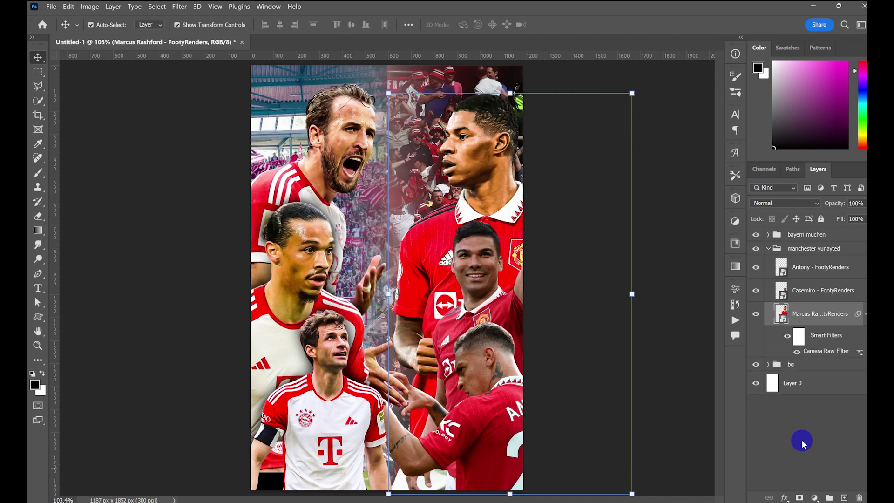
# Copy the Rashford layer's Camera Raw filter to the Casemiro and Antony layers
pyautogui.click(846, 297)
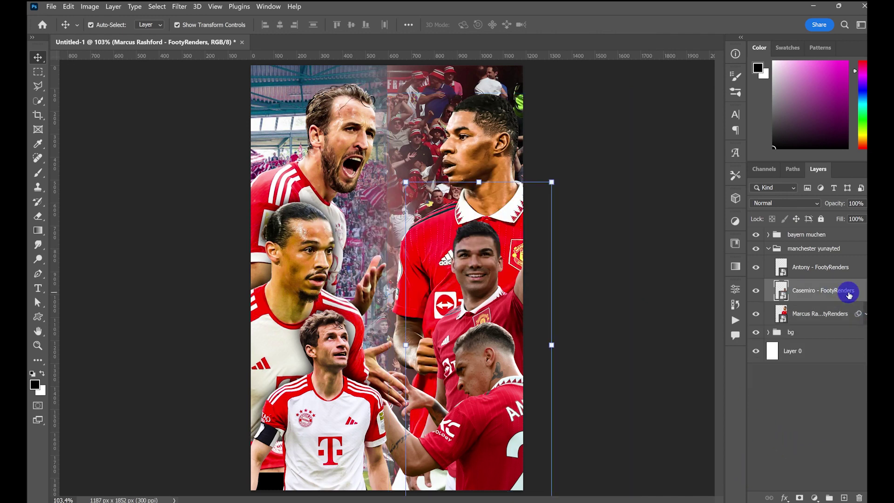
pyautogui.click(863, 315)
pyautogui.moveTo(859, 316); pyautogui.dragTo(860, 272)
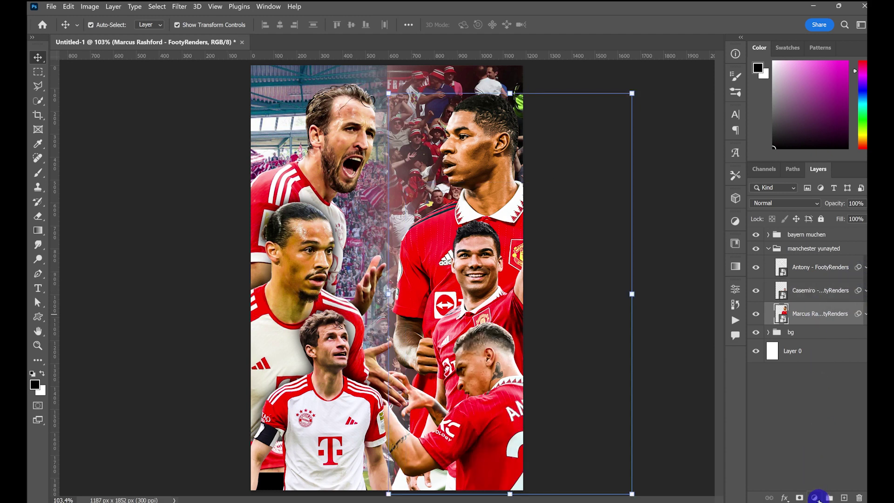
# Clip a Curves adjustment to the Rashford layer, lower its white point to black and fill its mask with black
pyautogui.click(814, 497)
pyautogui.click(812, 354)
pyautogui.hotkey('ctrl', 'alt', 'g')
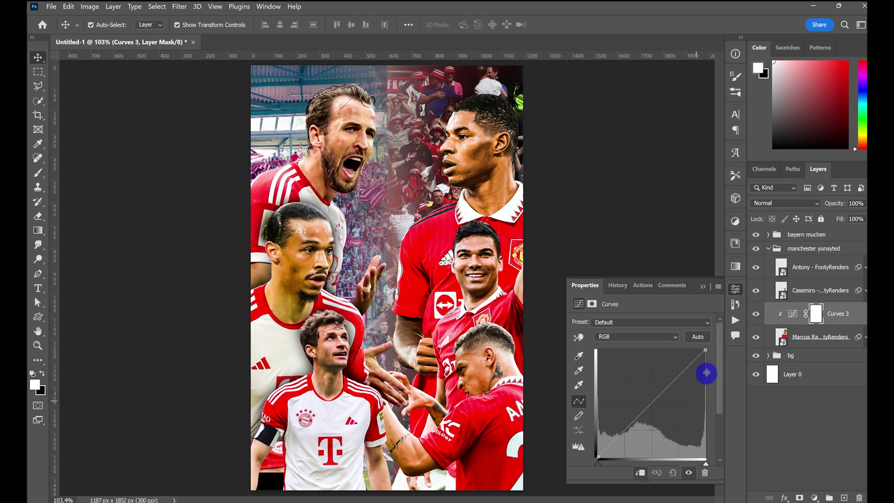
pyautogui.moveTo(704, 350); pyautogui.dragTo(706, 459)
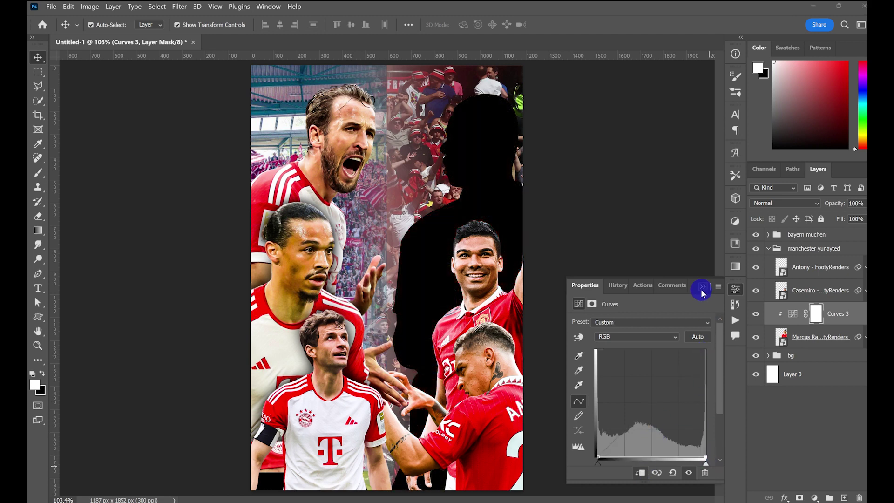
pyautogui.click(702, 285)
pyautogui.press('x')
pyautogui.hotkey('alt', 'BackSpace')
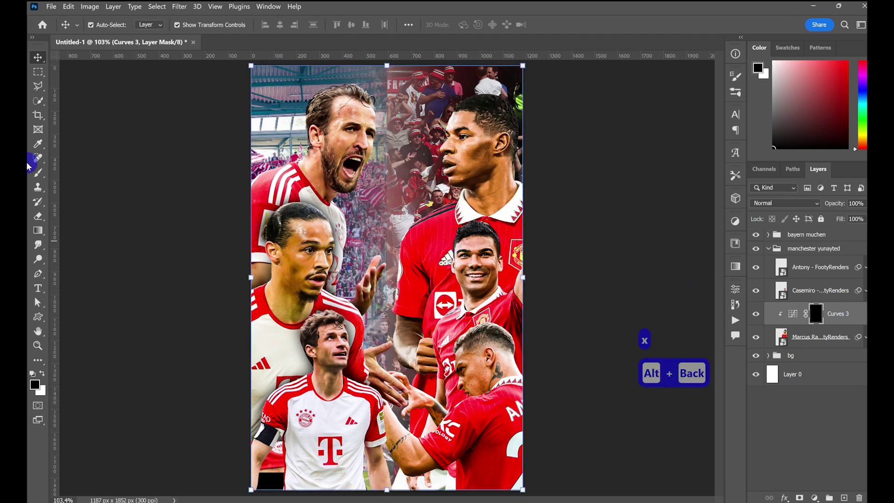
# Paint shadows on Rashford's Curves mask around Casemiro with the soft white brush at size 154 and 31% flow
pyautogui.click(38, 172)
pyautogui.press('x')
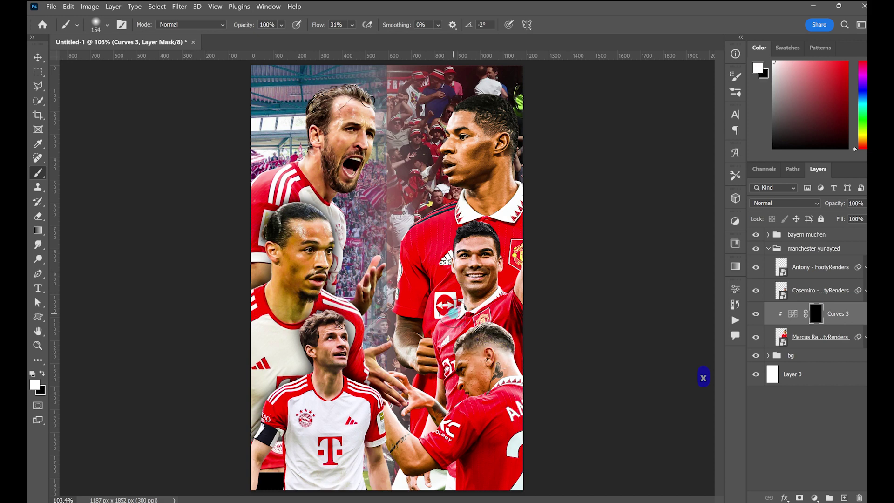
pyautogui.moveTo(452, 313); pyautogui.dragTo(439, 348)
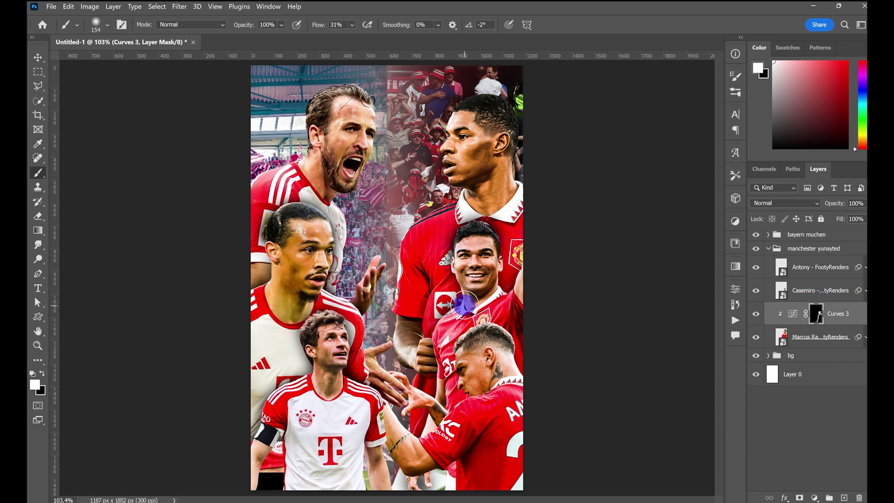
# Clip a Curves adjustment to the Casemiro layer, lower its white point to black and fill its mask with black
pyautogui.click(810, 293)
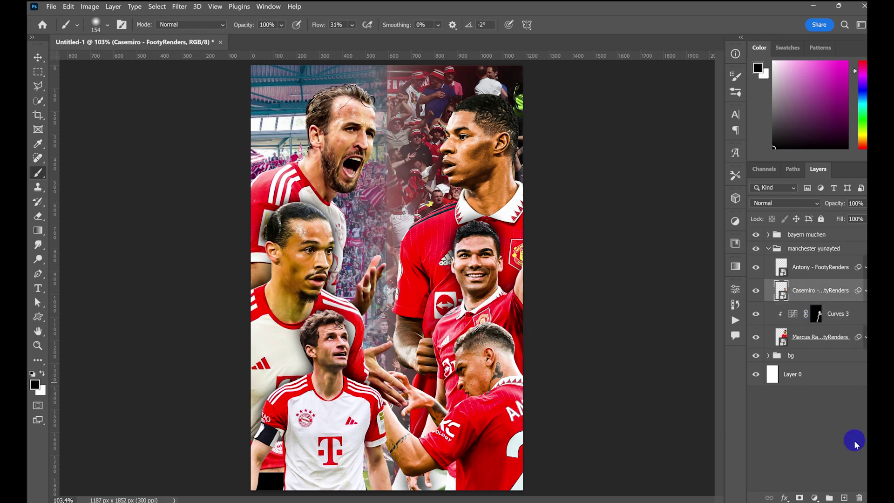
pyautogui.click(814, 498)
pyautogui.click(794, 358)
pyautogui.click(640, 473)
pyautogui.moveTo(703, 351); pyautogui.dragTo(708, 467)
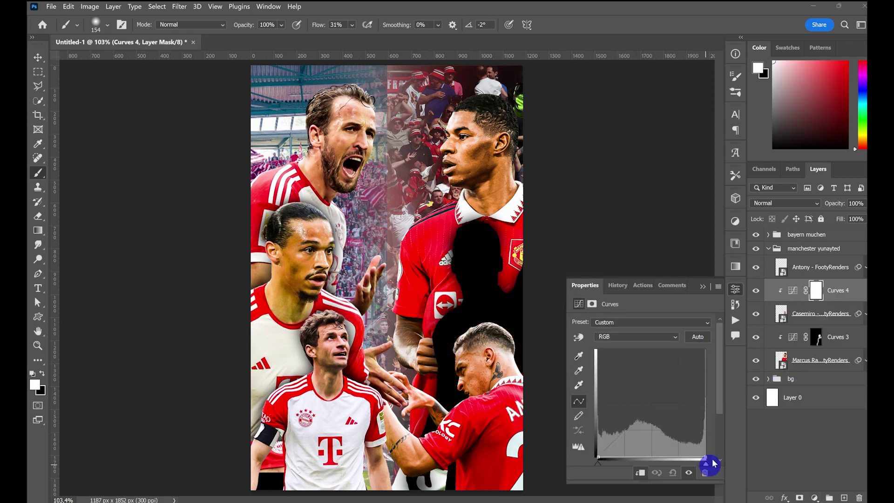
pyautogui.click(803, 423)
pyautogui.press('x')
pyautogui.hotkey('alt', 'BackSpace')
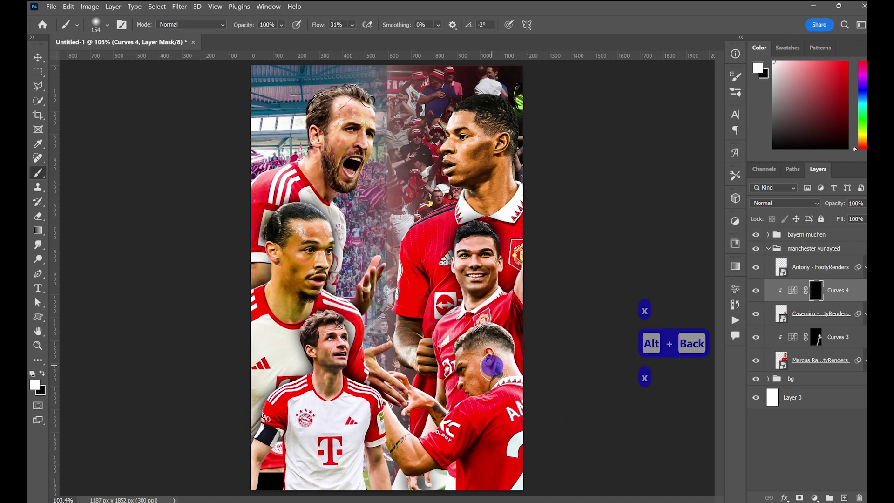
# Paint white shadow strokes on Casemiro's Curves mask around Antony, and collapse the manchester yunayted group
pyautogui.press('x')
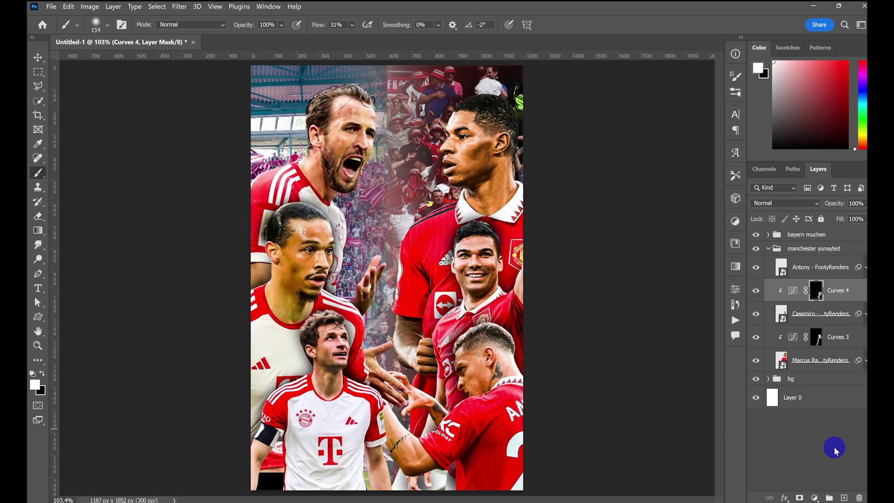
pyautogui.click(767, 250)
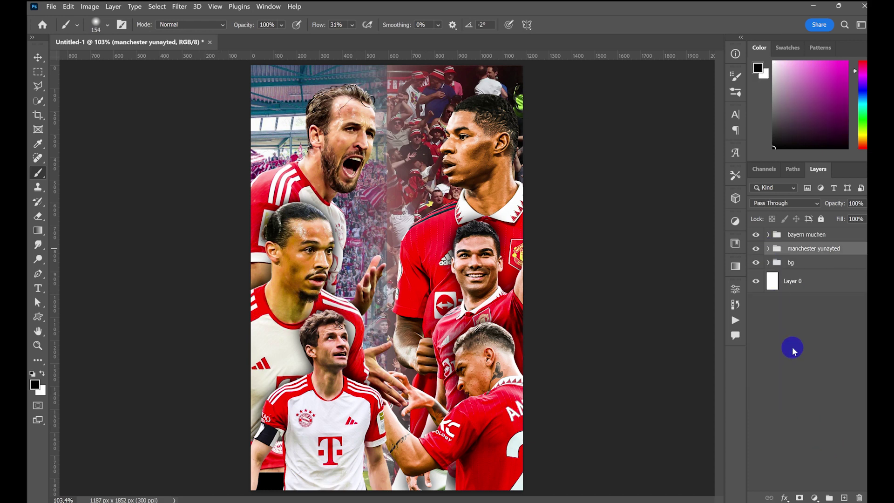
# Move all the bayern muchen group's layers together slightly left and down on the poster, and collapse the group
pyautogui.click(769, 236)
pyautogui.click(806, 250)
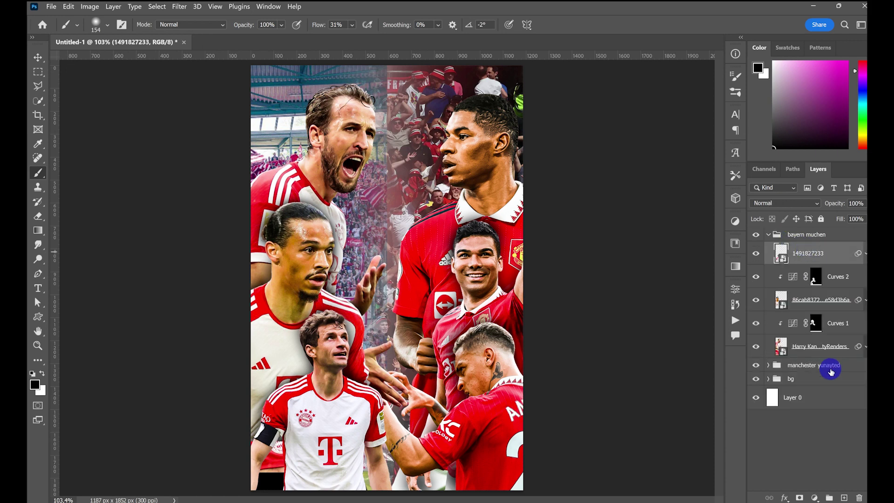
pyautogui.keyDown('shift'); pyautogui.click(828, 349); pyautogui.keyUp('shift')
pyautogui.click(38, 57)
pyautogui.moveTo(332, 241); pyautogui.dragTo(294, 253)
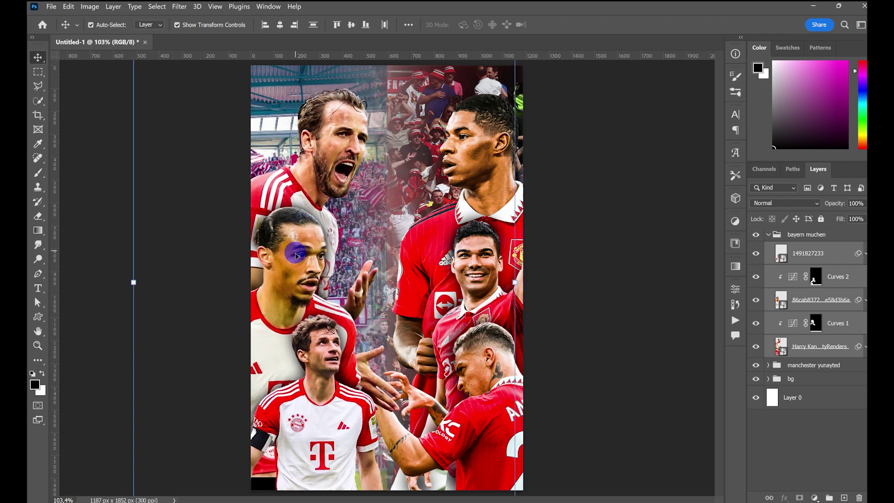
pyautogui.click(826, 459)
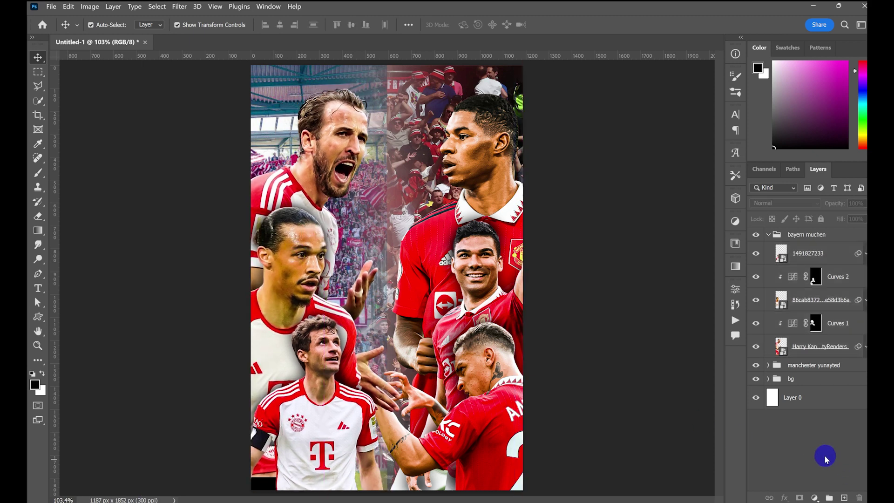
pyautogui.click(770, 236)
pyautogui.click(648, 502)
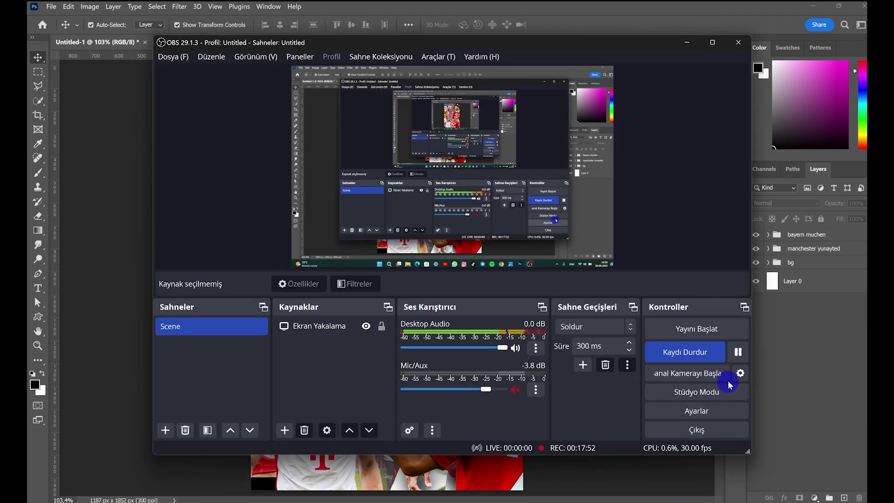
pyautogui.click(686, 42)
# Add a new empty layer directly above the bg group and switch to the Brush tool
pyautogui.click(811, 261)
pyautogui.click(844, 498)
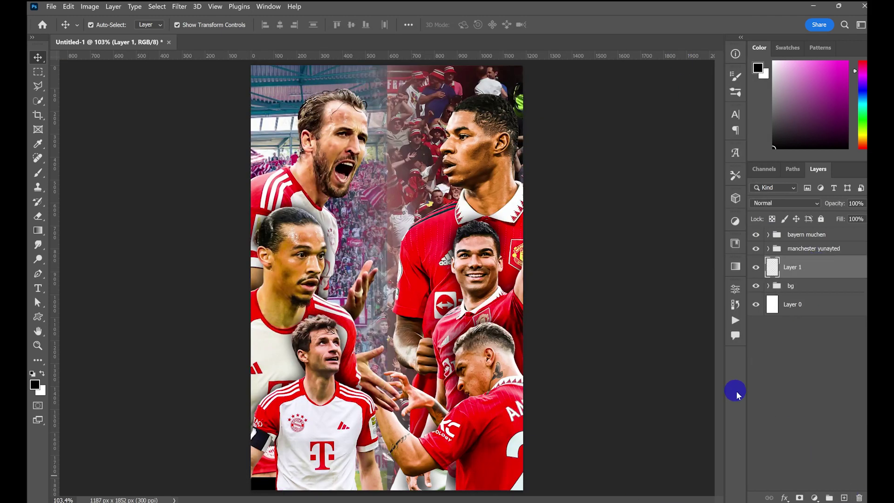
pyautogui.click(32, 177)
# Look through the brush preset folders, including Torn Paper, papelAntiguo, Crumpled and Splatter sets, for a brush suited to the background
pyautogui.click(107, 24)
pyautogui.scroll(-2, 90, 177)
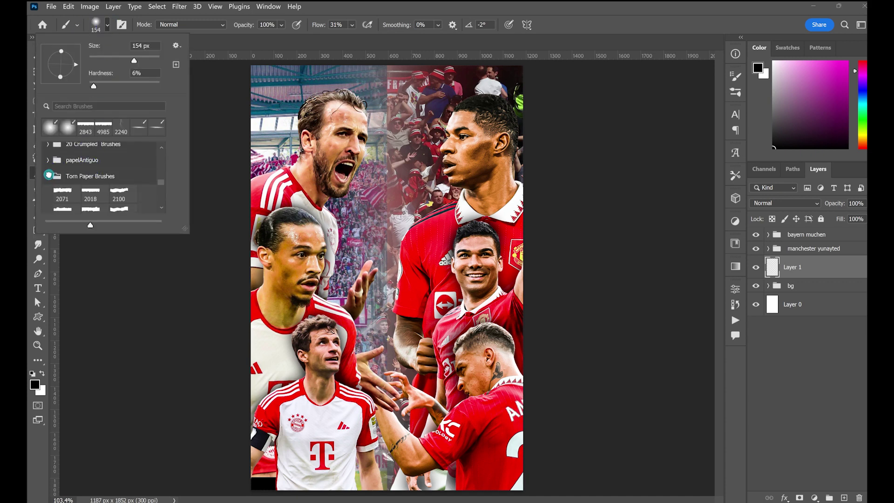
pyautogui.scroll(-1, 93, 185)
pyautogui.click(49, 182)
pyautogui.scroll(-2, 54, 177)
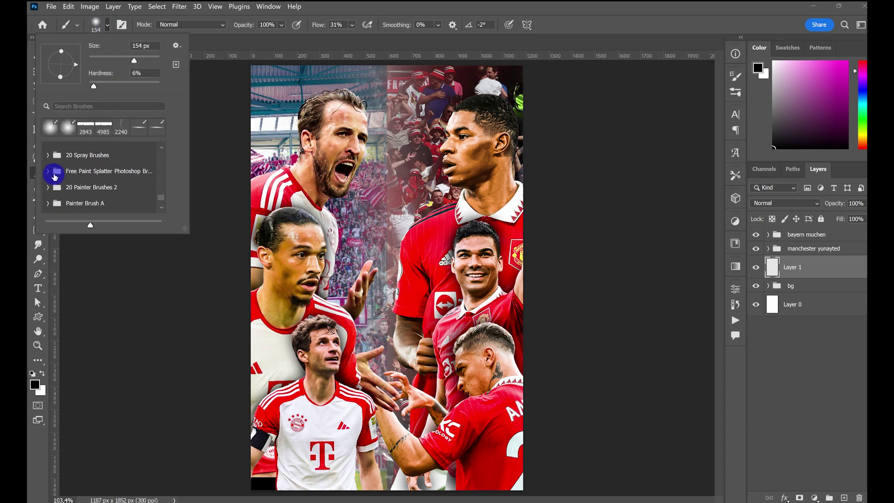
pyautogui.scroll(3, 54, 176)
pyautogui.scroll(2, 53, 174)
pyautogui.click(48, 170)
pyautogui.click(48, 169)
pyautogui.scroll(1, 48, 169)
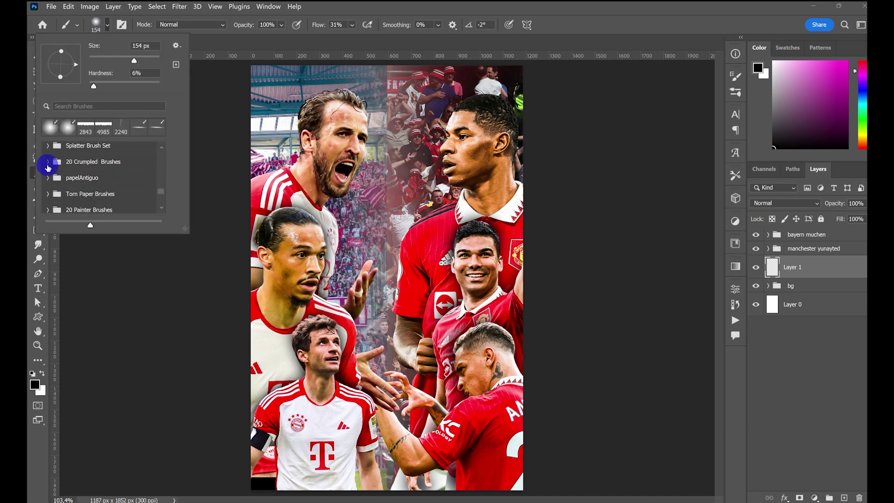
pyautogui.click(47, 163)
pyautogui.click(47, 164)
pyautogui.scroll(1, 47, 163)
pyautogui.click(47, 160)
pyautogui.click(47, 160)
pyautogui.scroll(1, 48, 161)
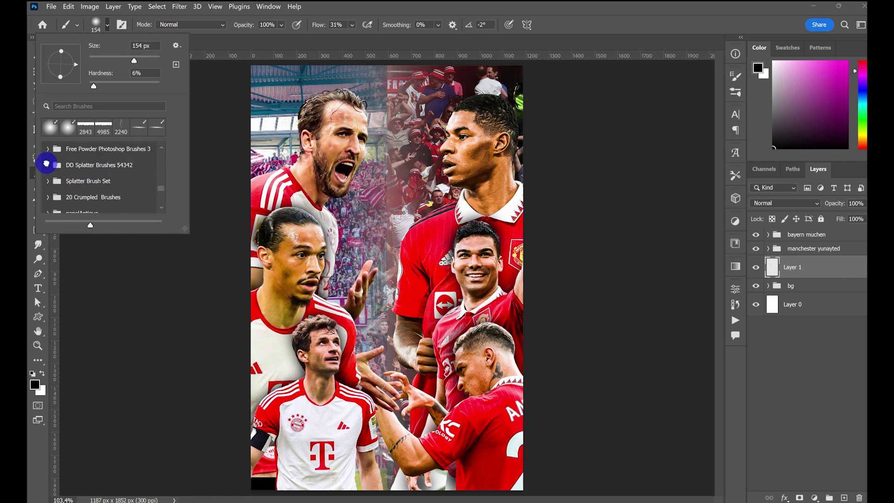
# Choose the first 3500 brush in the Free Powder Photoshop Brushes 3 folder and reduce its size to 812 px
pyautogui.click(49, 153)
pyautogui.scroll(-5, 92, 173)
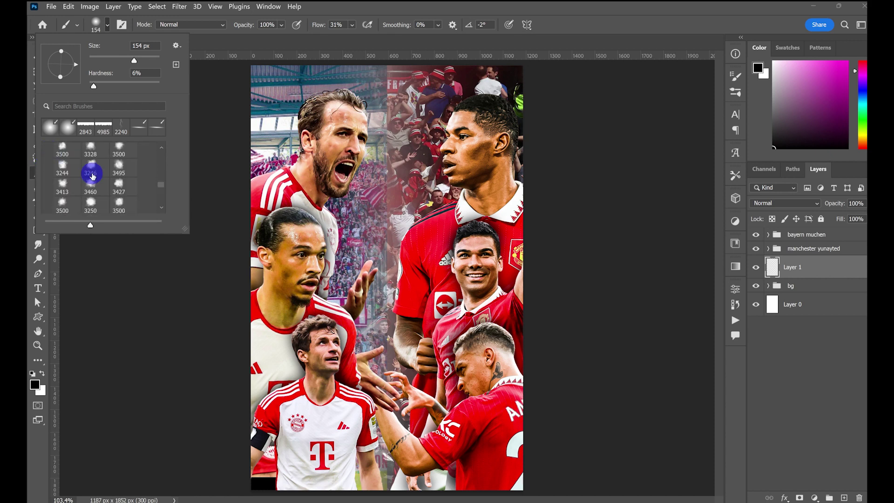
pyautogui.scroll(4, 92, 173)
pyautogui.click(61, 154)
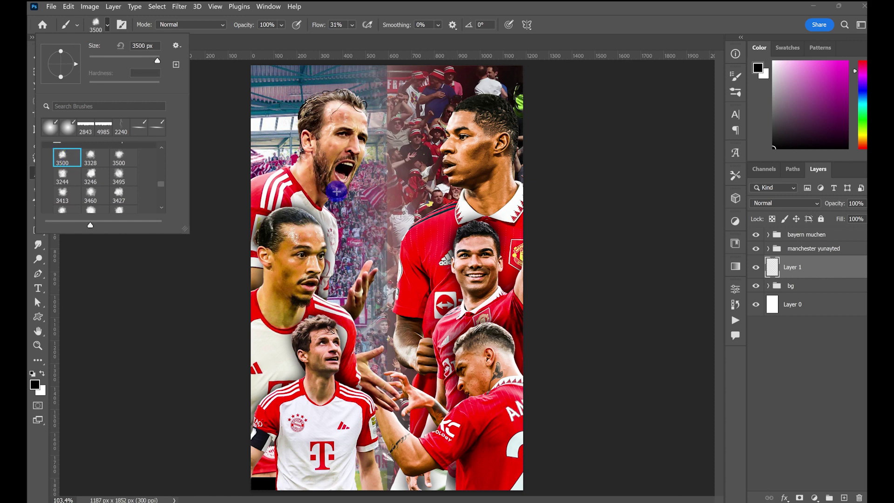
pyautogui.moveTo(486, 245); pyautogui.dragTo(76, 249)
pyautogui.moveTo(410, 231); pyautogui.dragTo(179, 232)
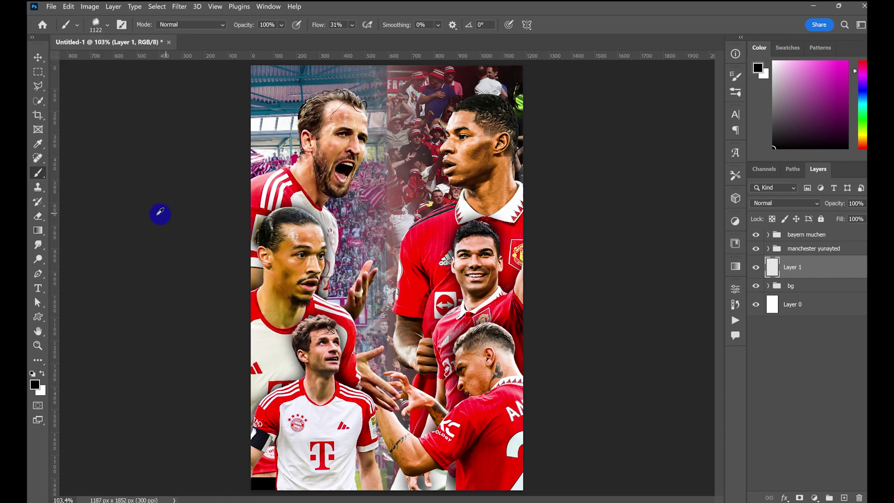
pyautogui.moveTo(250, 210); pyautogui.dragTo(212, 218)
# Set the foreground color to the red #fb2927 sampled from a Bayern player's shirt
pyautogui.click(35, 384)
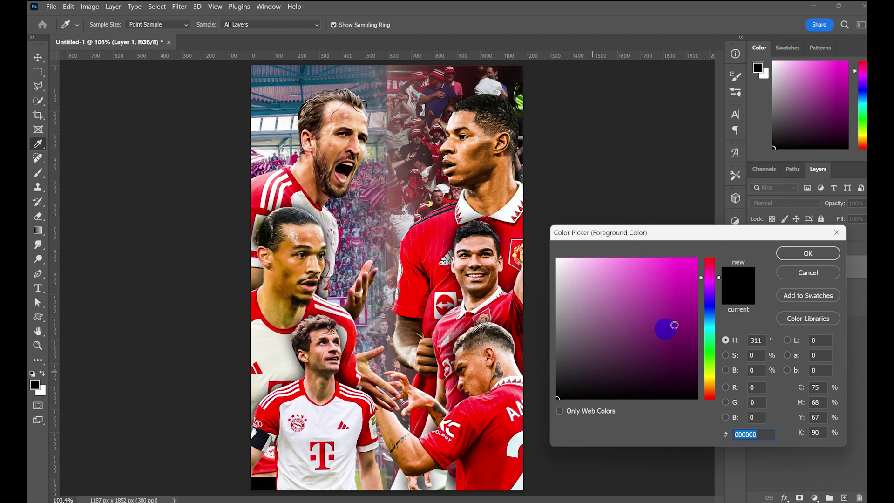
pyautogui.click(265, 184)
pyautogui.click(349, 316)
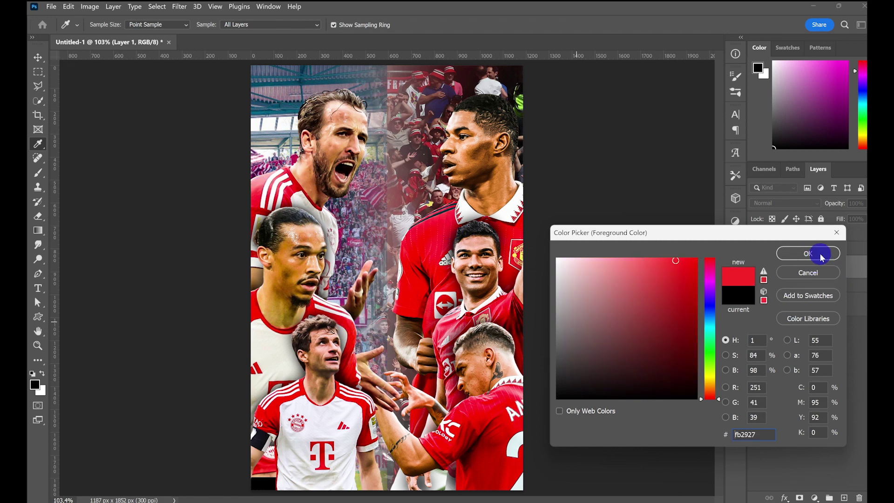
pyautogui.click(807, 254)
# Paint red over the crowd behind the Bayern players on Layer 1 at 100% flow, undoing the last stroke and lowering the flow to 59%
pyautogui.moveTo(275, 186)
pyautogui.mouseDown()
pyautogui.moveTo(324, 130)
pyautogui.moveTo(263, 123)
pyautogui.mouseUp()
pyautogui.moveTo(318, 24); pyautogui.dragTo(460, 60)
pyautogui.click(198, 135)
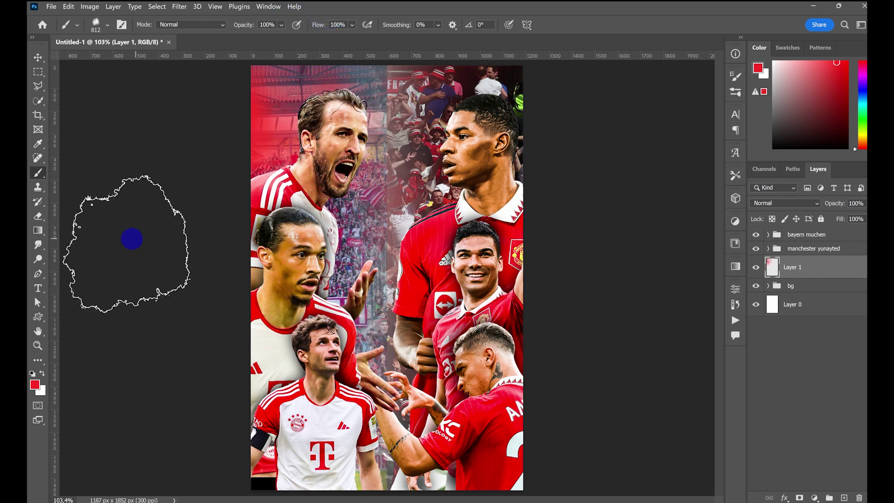
pyautogui.click(344, 375)
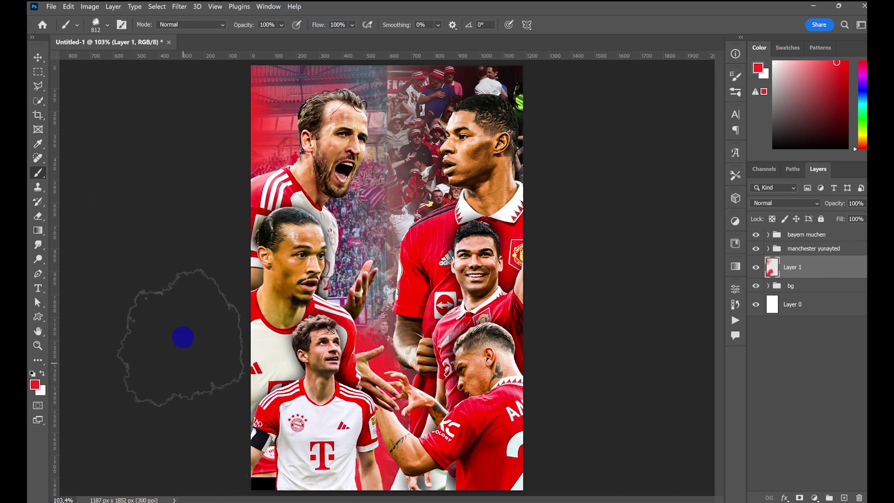
pyautogui.click(282, 76)
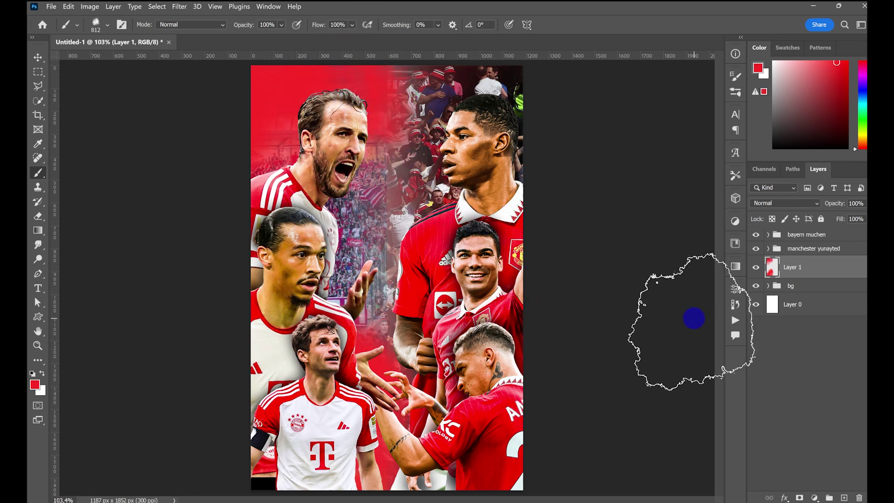
pyautogui.hotkey('ctrl', 'z')
pyautogui.click(297, 24)
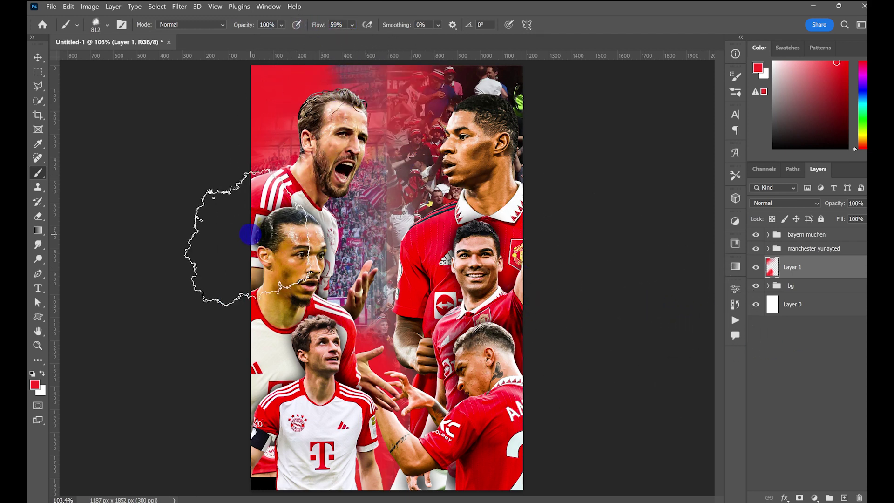
# Pick a more saturated red as foreground color and paint it over the background behind the Manchester United players on Layer 1
pyautogui.press('z')
pyautogui.moveTo(418, 228); pyautogui.dragTo(410, 227)
pyautogui.press('b')
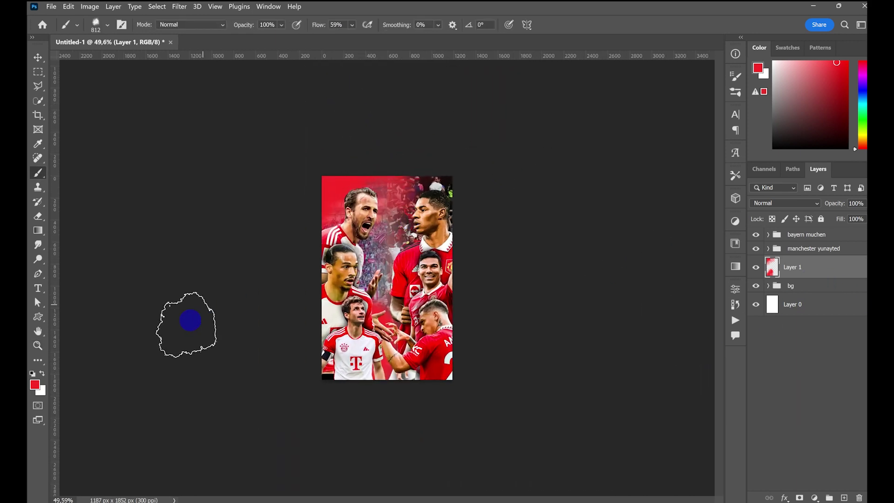
pyautogui.click(34, 384)
pyautogui.click(706, 255)
pyautogui.click(806, 254)
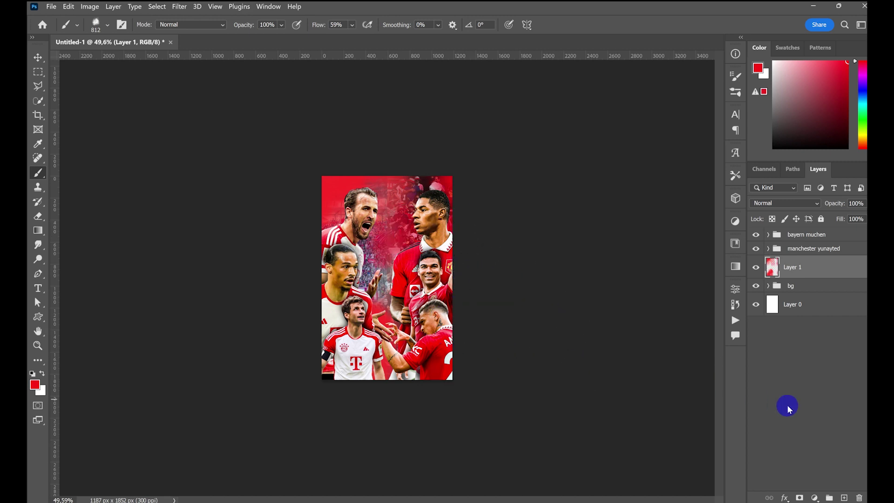
# Add a new layer above the bayern muchen group and paint soft red around the poster's outer edges over the players
pyautogui.click(818, 234)
pyautogui.click(844, 497)
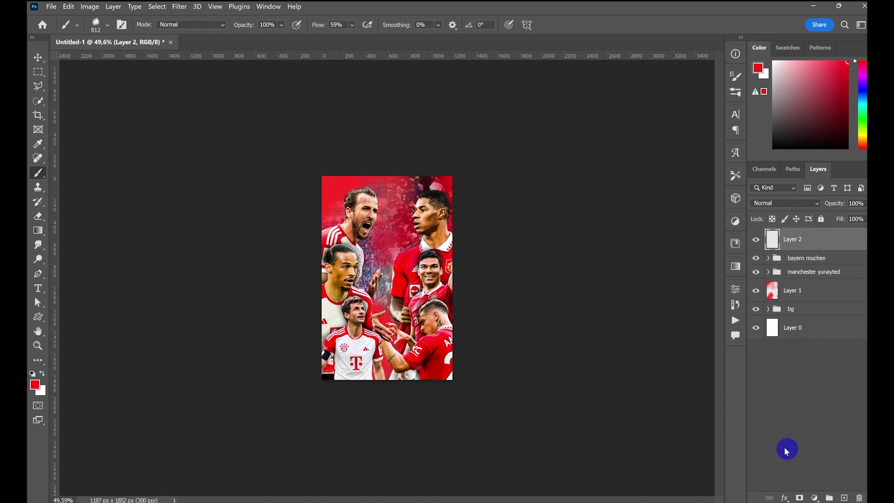
pyautogui.moveTo(479, 396)
pyautogui.mouseDown()
pyautogui.moveTo(413, 405)
pyautogui.moveTo(203, 377)
pyautogui.moveTo(279, 314)
pyautogui.moveTo(294, 277)
pyautogui.mouseUp()
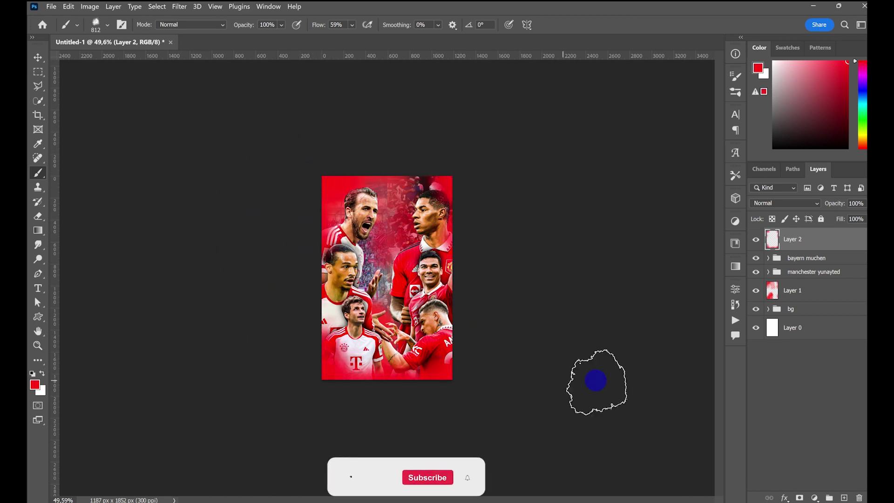
pyautogui.hotkey('ctrl', '0')
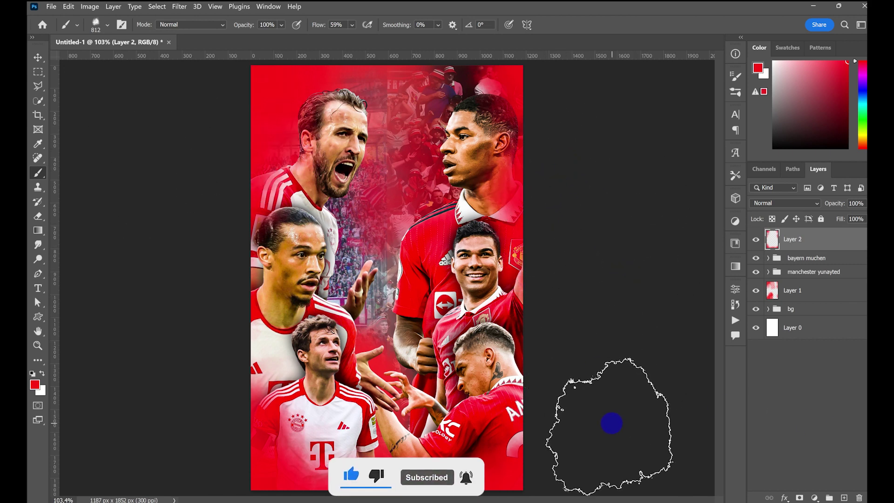
# Place the UEFA_Champions_League.svg logo into the poster and move its layer below the manchester yunayted group
pyautogui.click(38, 58)
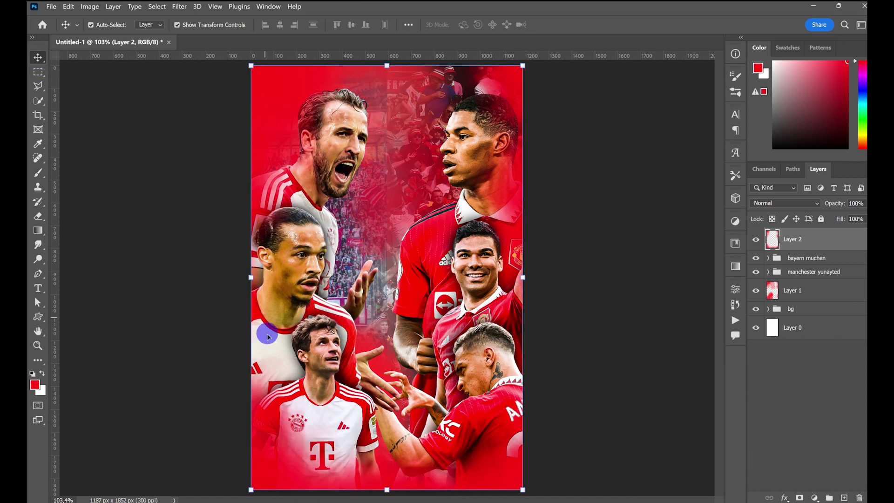
pyautogui.click(324, 502)
pyautogui.moveTo(697, 158); pyautogui.dragTo(391, 161)
pyautogui.click(857, 297)
pyautogui.moveTo(822, 247); pyautogui.dragTo(816, 302)
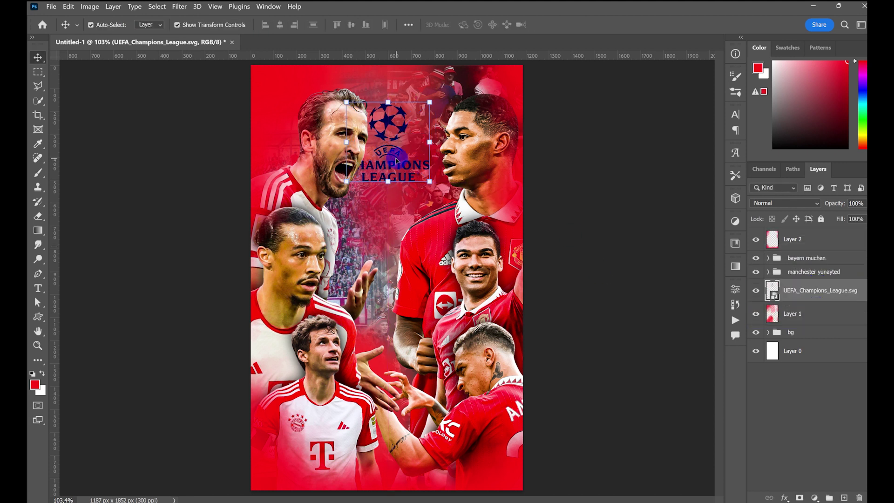
# Scale the Champions League logo to about 5.94% and center it horizontally between Kane's and Rashford's faces
pyautogui.moveTo(397, 158); pyautogui.dragTo(399, 154)
pyautogui.hotkey('ctrl', 'z')
pyautogui.moveTo(390, 122)
pyautogui.mouseDown()
pyautogui.moveTo(391, 108)
pyautogui.moveTo(406, 112)
pyautogui.moveTo(394, 113)
pyautogui.mouseUp()
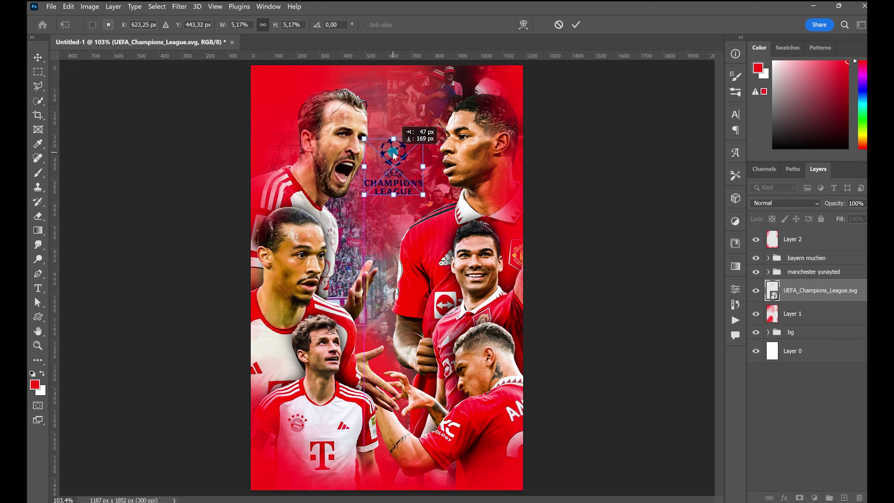
pyautogui.moveTo(391, 159)
pyautogui.mouseDown()
pyautogui.moveTo(393, 146)
pyautogui.moveTo(430, 159)
pyautogui.moveTo(388, 147)
pyautogui.mouseUp()
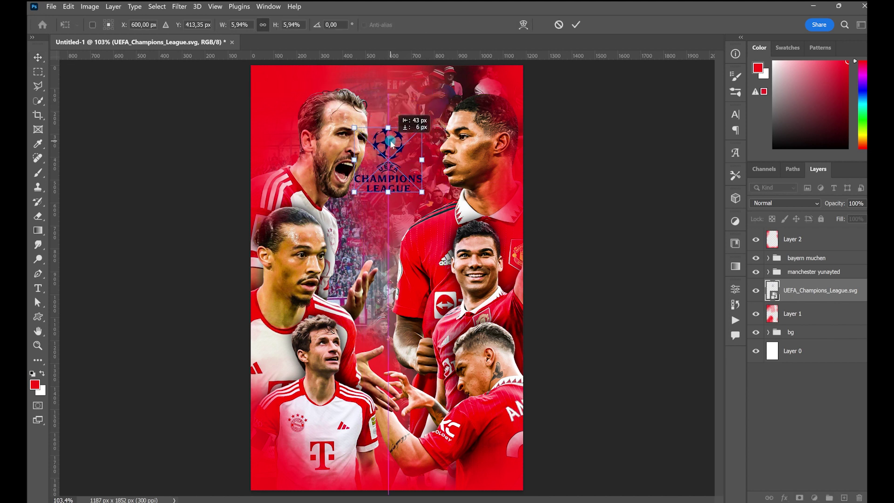
pyautogui.click(835, 419)
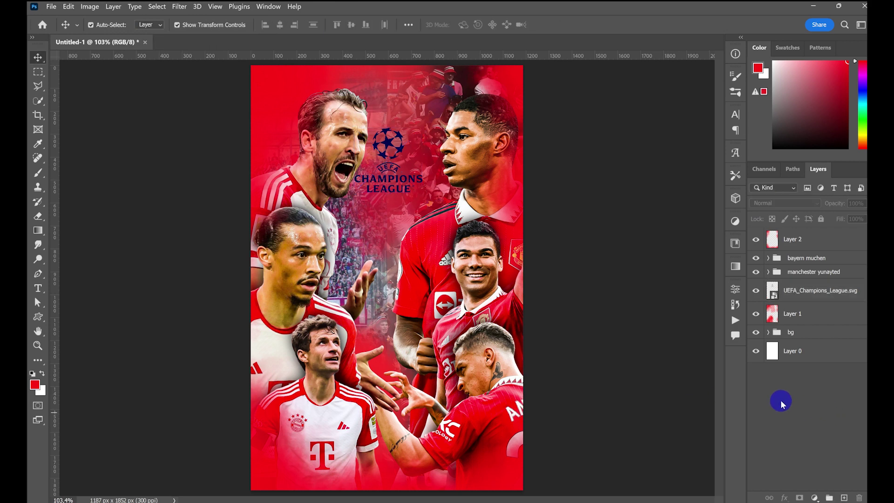
# Apply a white Color Overlay layer style to the Champions League logo
pyautogui.click(853, 298)
pyautogui.click(784, 497)
pyautogui.click(817, 393)
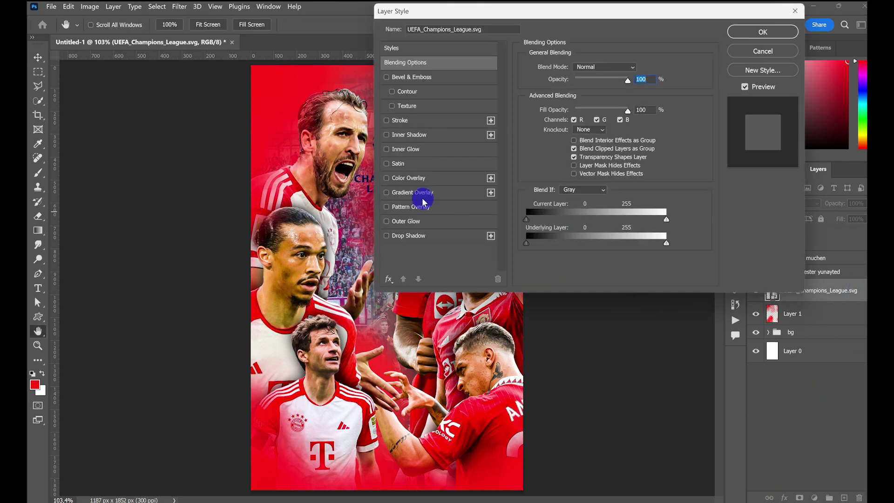
pyautogui.click(415, 180)
pyautogui.moveTo(570, 13); pyautogui.dragTo(638, 38)
pyautogui.click(823, 58)
pyautogui.click(810, 449)
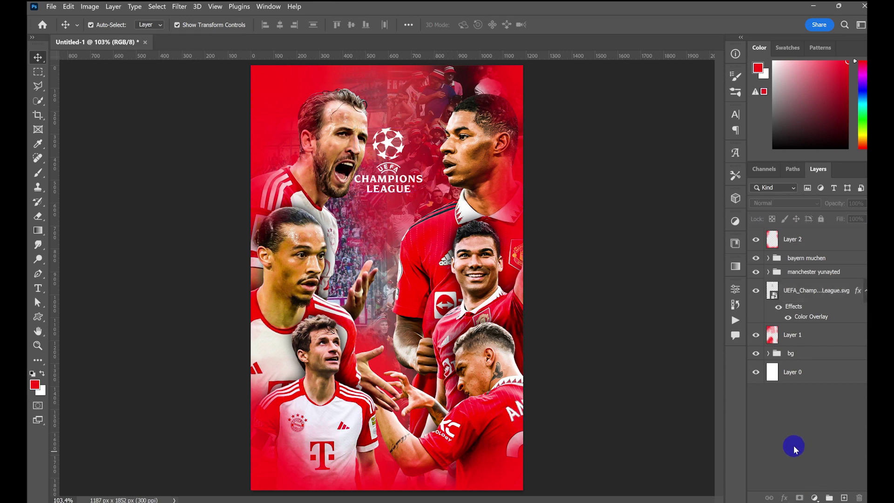
# Add a black Drop Shadow to the Champions League logo and collapse its effects list
pyautogui.doubleClick(858, 293)
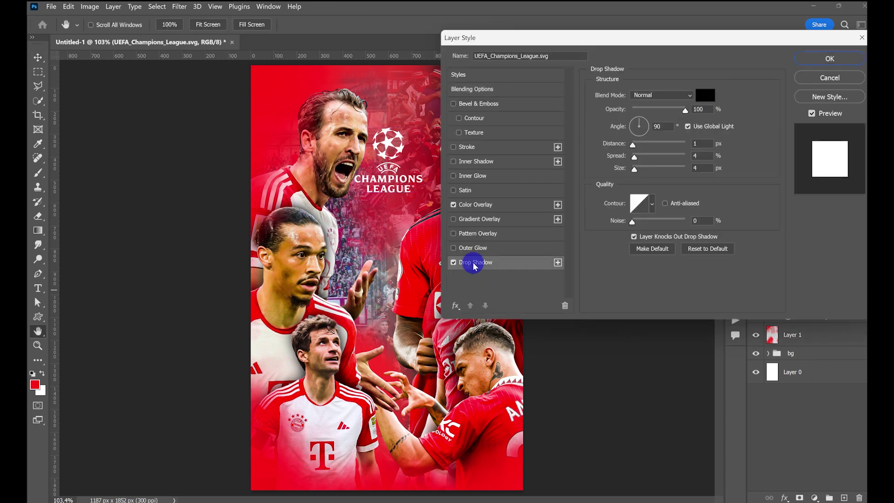
pyautogui.click(473, 261)
pyautogui.click(797, 61)
pyautogui.click(794, 429)
pyautogui.click(865, 292)
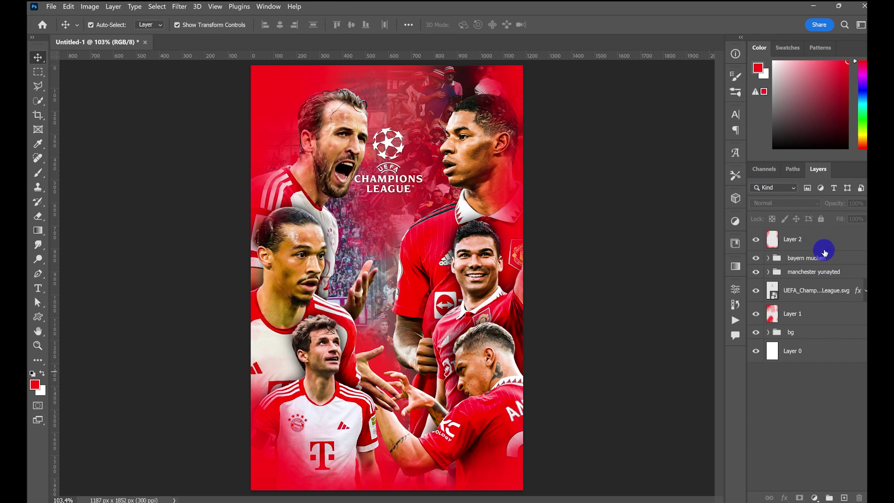
# Add a two-line text "match day" above Layer 2 in Ethnocentric Italic at 28,3 pt on the lower part of the poster
pyautogui.click(823, 240)
pyautogui.click(37, 287)
pyautogui.click(366, 411)
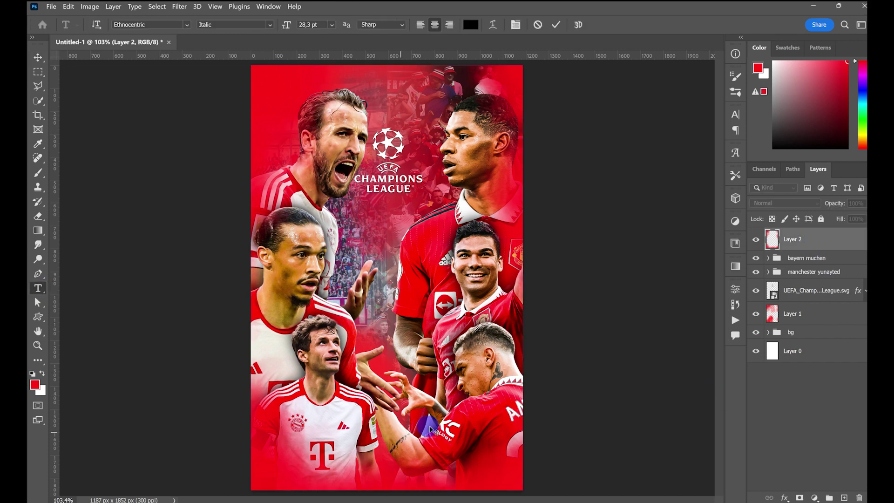
pyautogui.press('BackSpace')
pyautogui.write('match')
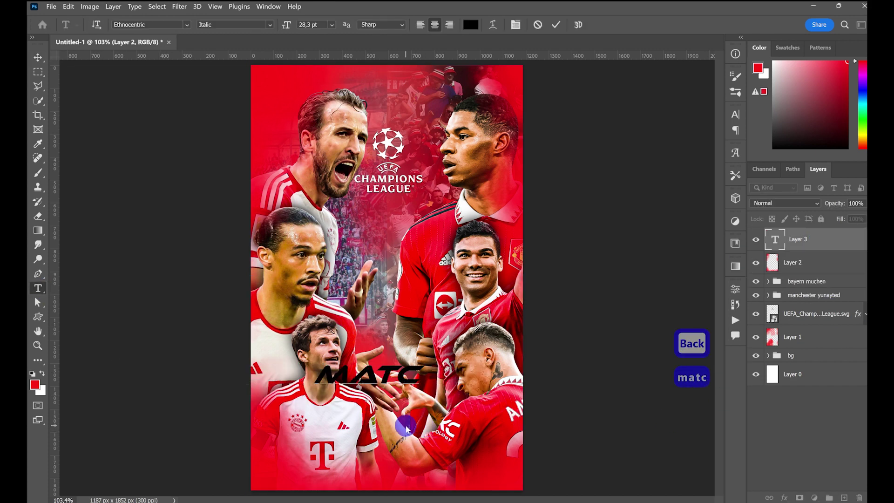
pyautogui.press('Return')
pyautogui.write('day')
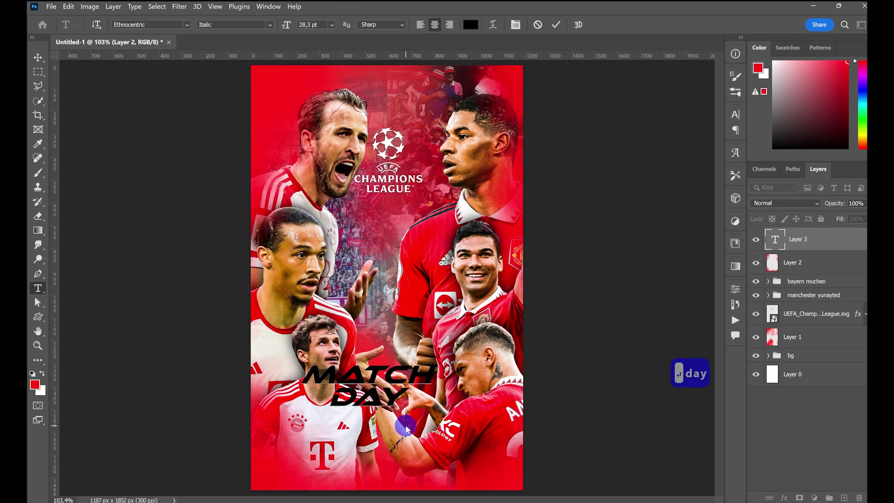
# Left-align the match day text and move it to the horizontal center of the poster's lower part
pyautogui.hotkey('ctrl', 'a')
pyautogui.click(420, 25)
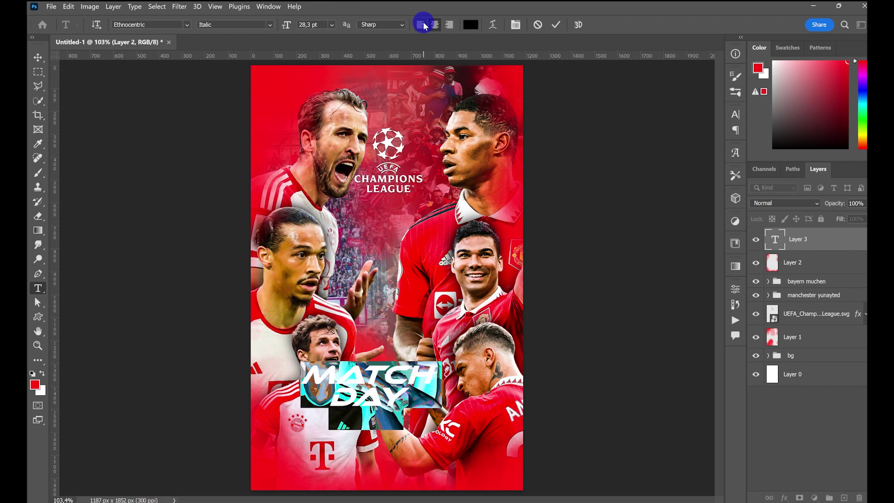
pyautogui.click(38, 58)
pyautogui.moveTo(438, 380); pyautogui.dragTo(393, 403)
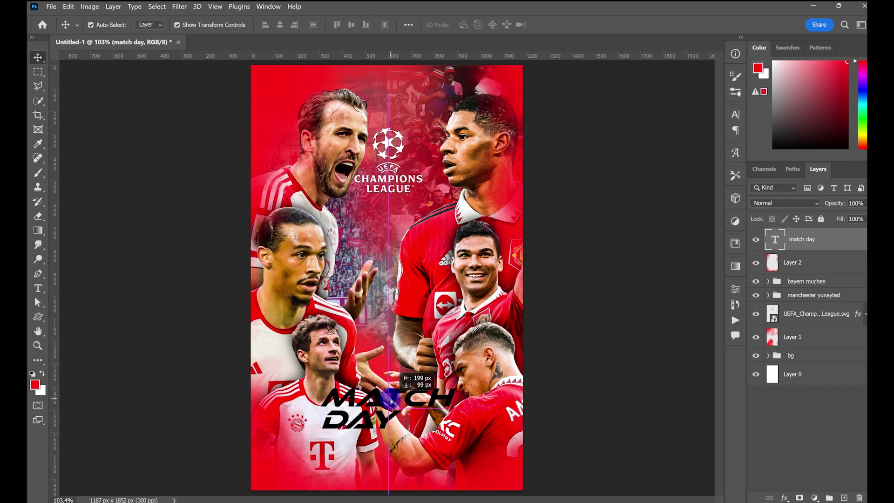
# Change the match day text color to white (ffffff)
pyautogui.click(735, 114)
pyautogui.click(705, 178)
pyautogui.moveTo(599, 282); pyautogui.dragTo(508, 232)
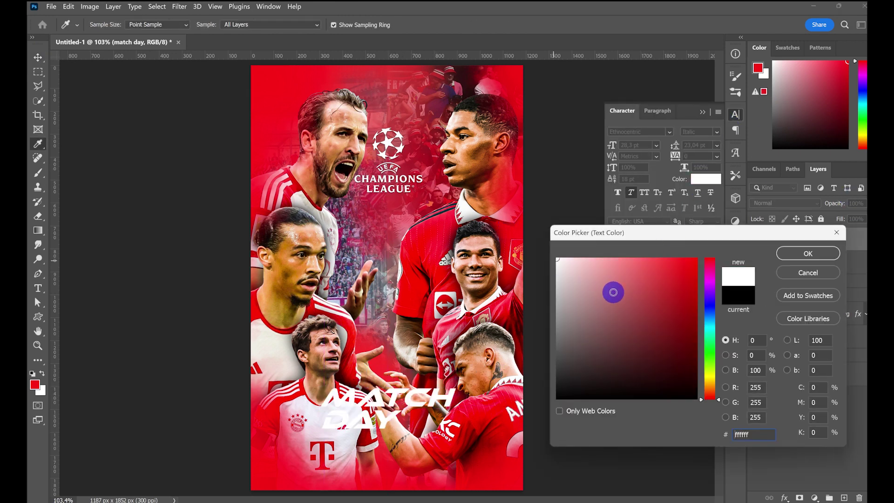
pyautogui.moveTo(609, 299); pyautogui.dragTo(550, 253)
pyautogui.click(795, 256)
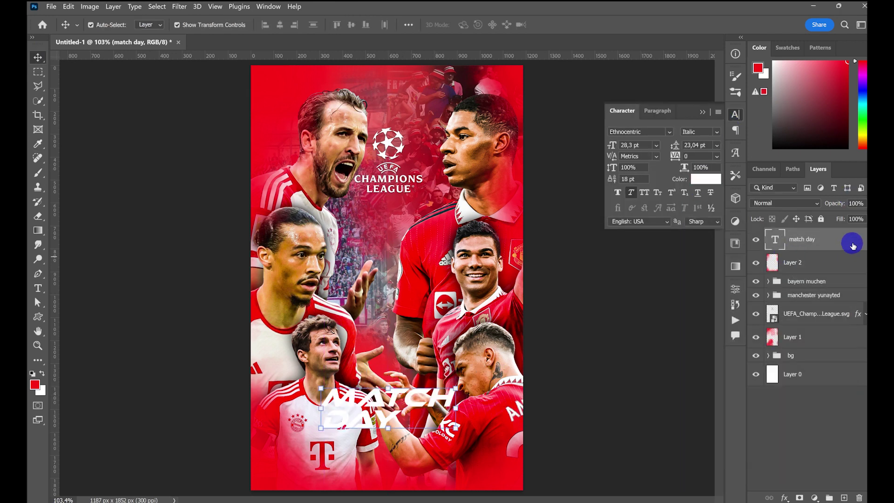
# Add a Drop Shadow and a black Outer Glow with reduced spread and size to the match day text
pyautogui.doubleClick(831, 240)
pyautogui.click(478, 262)
pyautogui.click(474, 249)
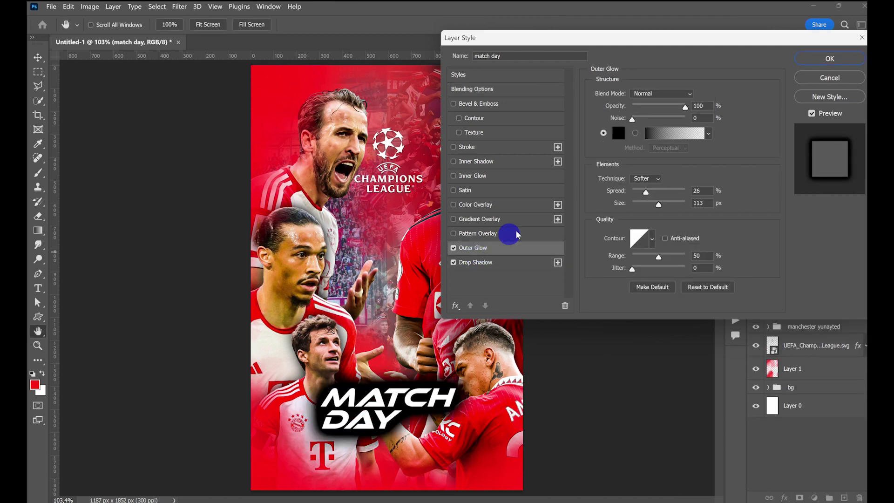
pyautogui.moveTo(640, 194)
pyautogui.mouseDown()
pyautogui.moveTo(632, 191)
pyautogui.moveTo(640, 205)
pyautogui.mouseUp()
pyautogui.click(829, 60)
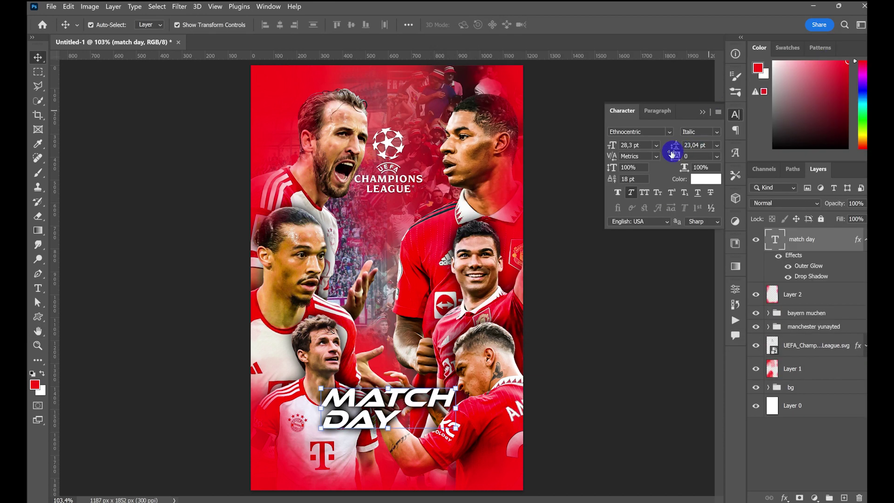
# Move the match day text lower on the poster and enlarge it proportionally with Free Transform
pyautogui.moveTo(389, 424); pyautogui.dragTo(388, 435)
pyautogui.hotkey('ctrl', 't')
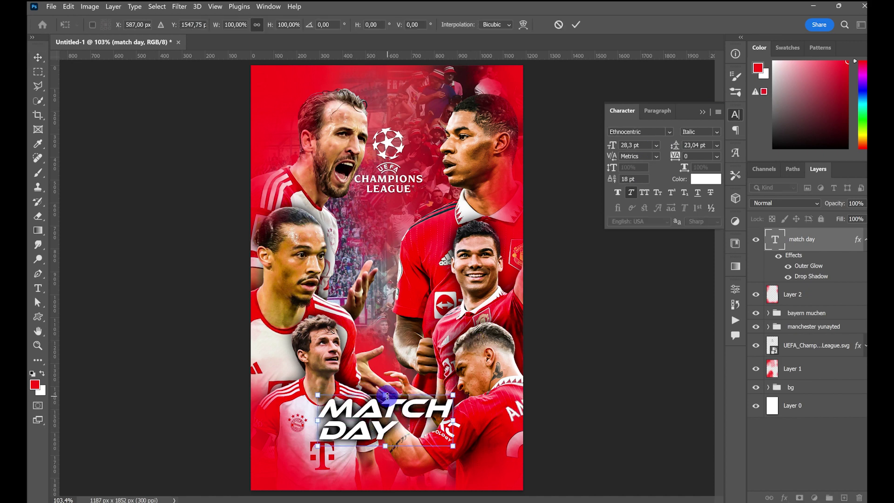
pyautogui.moveTo(386, 395); pyautogui.dragTo(384, 379)
pyautogui.moveTo(388, 411); pyautogui.dragTo(381, 427)
pyautogui.click(800, 452)
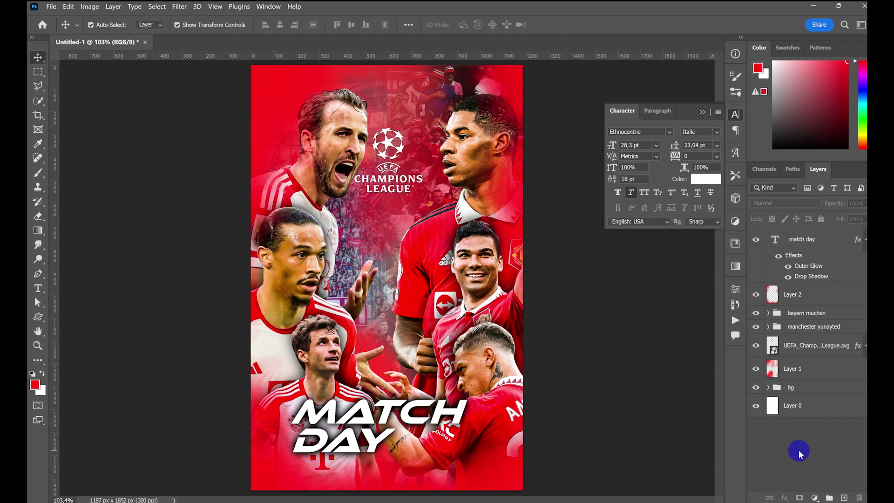
# Place the FC_Bayern_München_logo_(2017).svg file, scaled to about 1,37%, directly beside the word DAY
pyautogui.click(350, 502)
pyautogui.moveTo(693, 339); pyautogui.dragTo(409, 411)
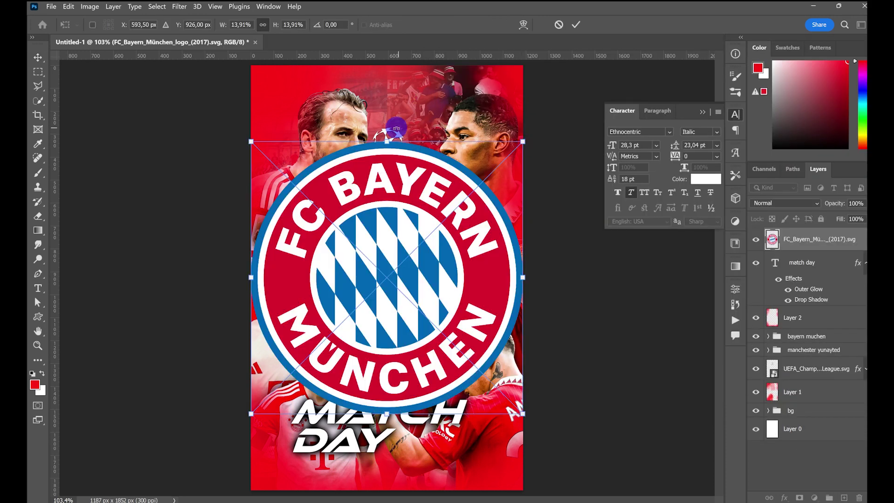
pyautogui.moveTo(387, 139); pyautogui.dragTo(411, 436)
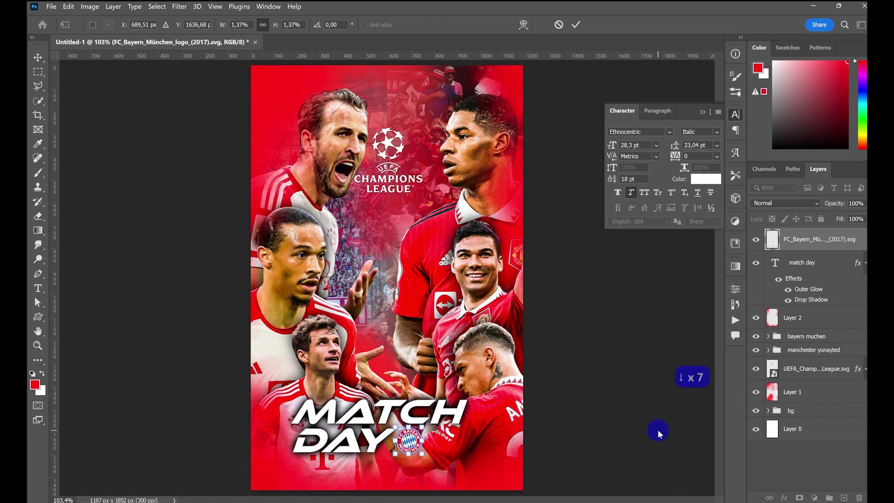
pyautogui.click(809, 462)
pyautogui.click(413, 445)
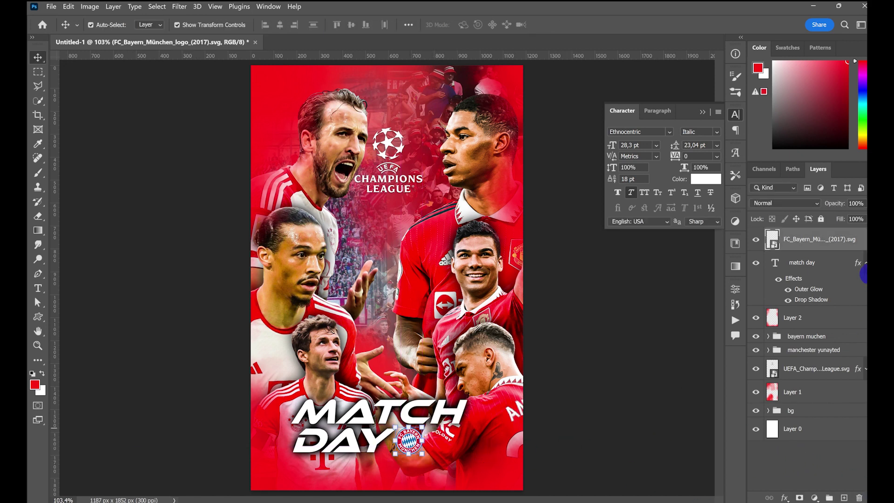
# Collapse the match day layer's effects and give the Bayern logo a black Outer Glow without a Drop Shadow
pyautogui.click(865, 263)
pyautogui.doubleClick(864, 250)
pyautogui.click(465, 262)
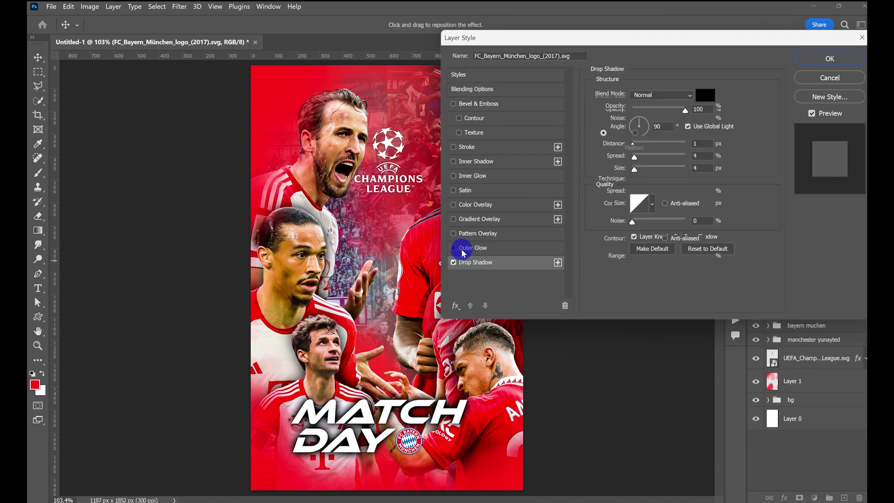
pyautogui.click(461, 248)
pyautogui.click(829, 58)
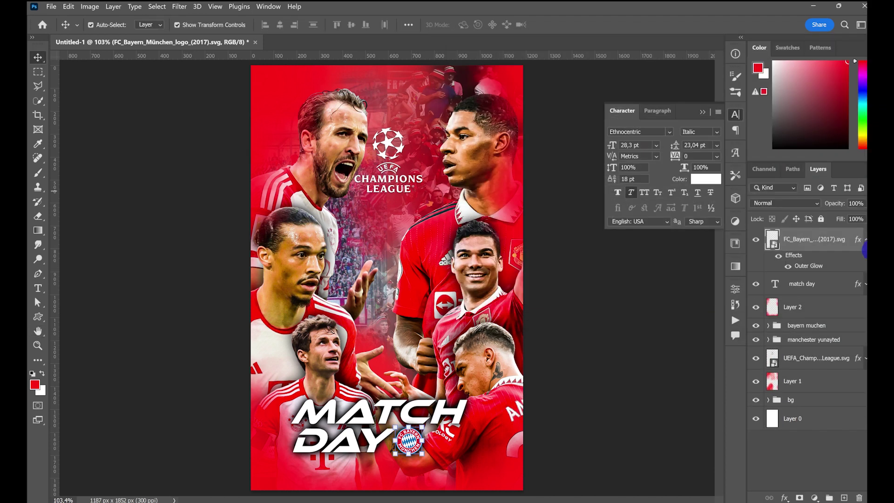
# Place the Manchester_United_FC_logo file, scaled to about 6,04%, beside the Bayern logo at the same height
pyautogui.hotkey('alt', 'Tab')
pyautogui.moveTo(761, 326); pyautogui.dragTo(443, 448)
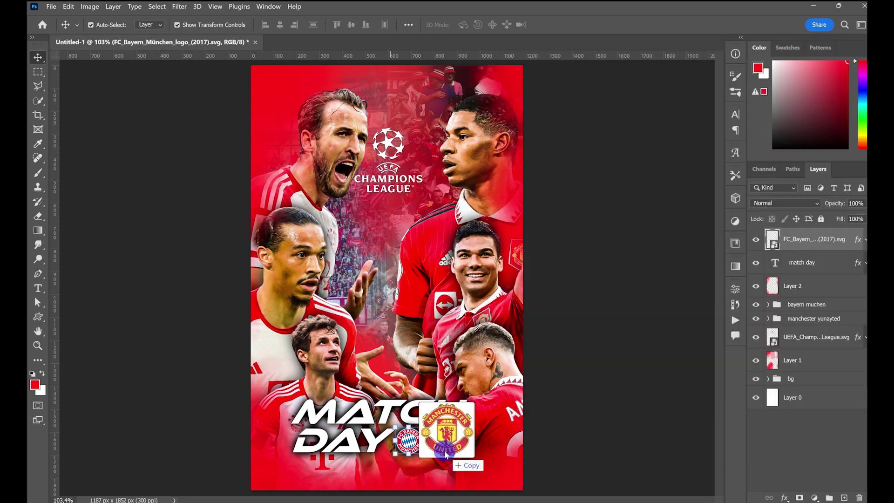
pyautogui.moveTo(388, 139); pyautogui.dragTo(451, 437)
pyautogui.moveTo(441, 452); pyautogui.dragTo(441, 440)
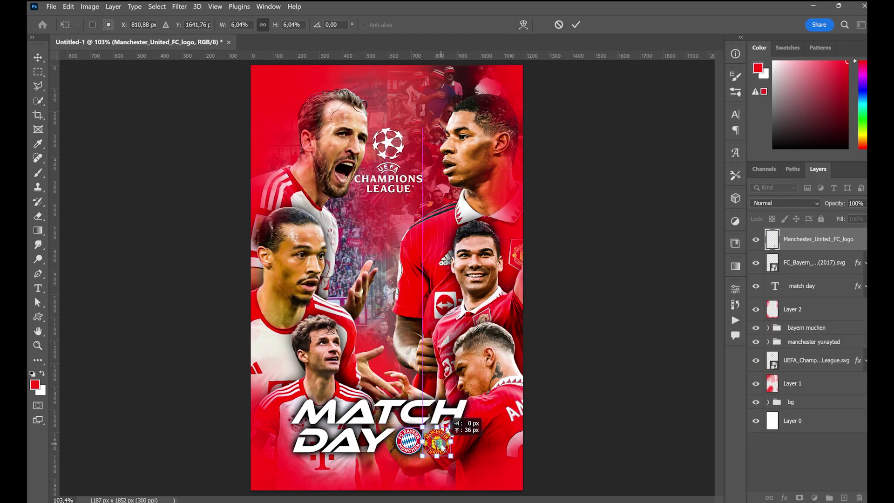
pyautogui.click(791, 461)
pyautogui.click(438, 438)
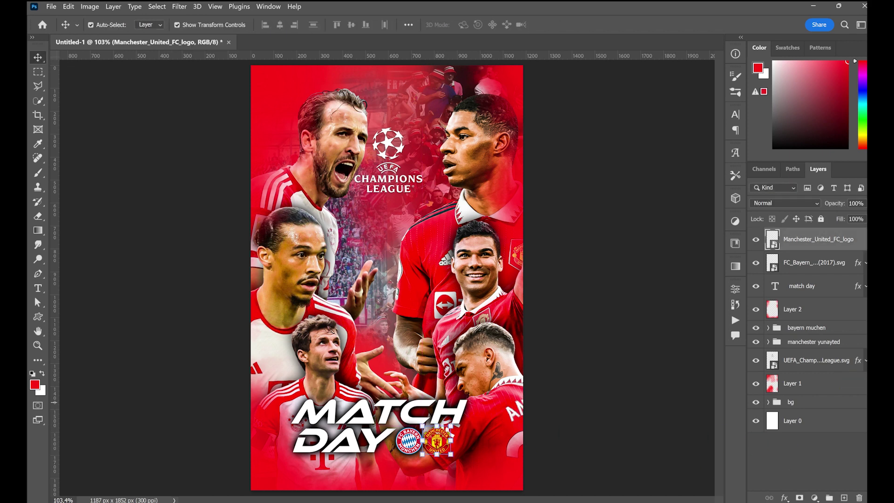
# Add a black Outer Glow with 0% spread and 40 px size to the Manchester United logo
pyautogui.doubleClick(860, 245)
pyautogui.click(467, 248)
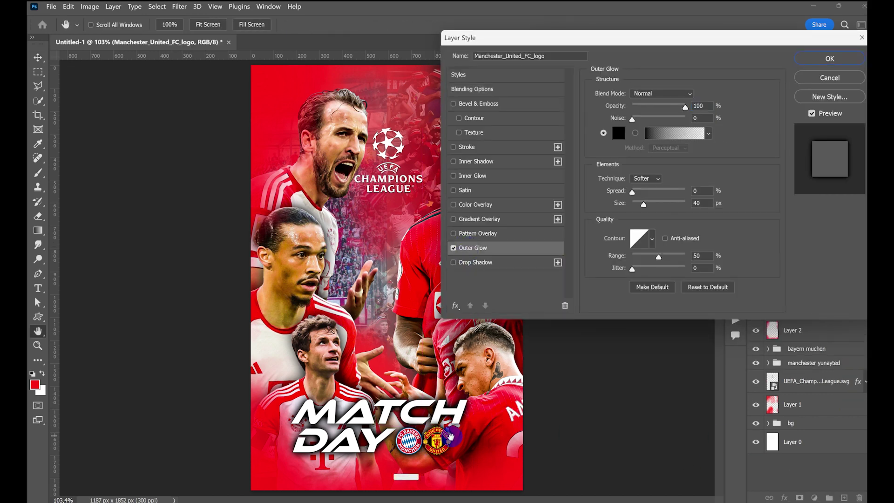
pyautogui.click(829, 59)
# Nudge the Manchester United logo to the right to leave a gap after the Bayern logo, and collapse its effects list
pyautogui.press('Right')
pyautogui.press('Right')
pyautogui.press('Right')
pyautogui.press('Right')
pyautogui.press('Right')
pyautogui.press('Right')
pyautogui.press('Right')
pyautogui.press('Right')
pyautogui.press('Right')
pyautogui.press('Right')
pyautogui.press('Right')
pyautogui.press('Right')
pyautogui.press('Right')
pyautogui.press('Right')
pyautogui.press('Right')
pyautogui.press('Right')
pyautogui.press('Right')
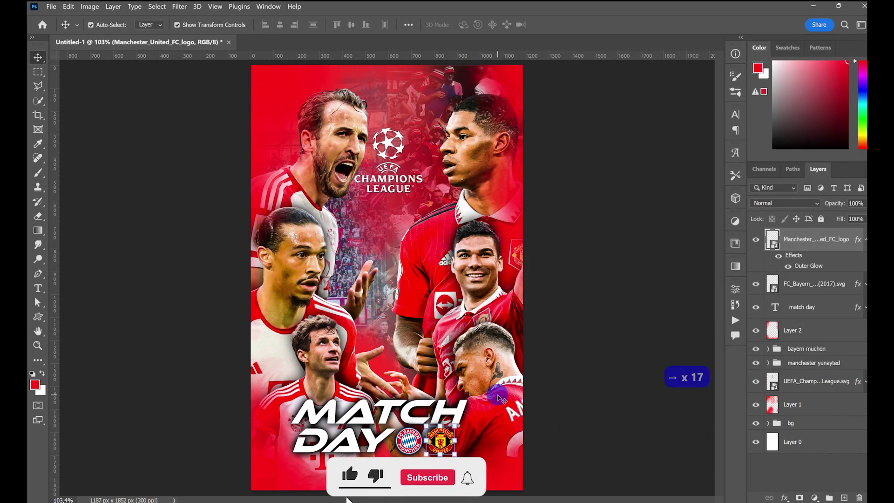
pyautogui.click(817, 470)
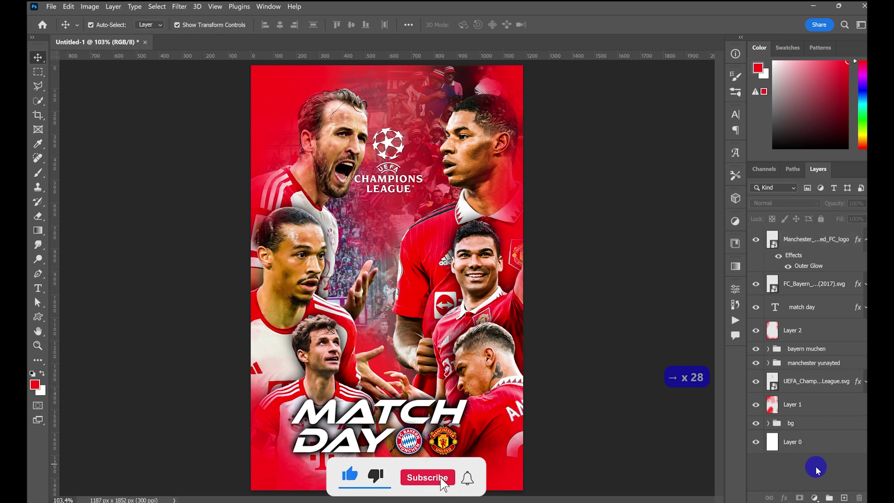
pyautogui.click(865, 239)
# Add the text "f/c bayern munchen" in white Ethnocentric Italic above the Manchester United logo layer
pyautogui.click(819, 239)
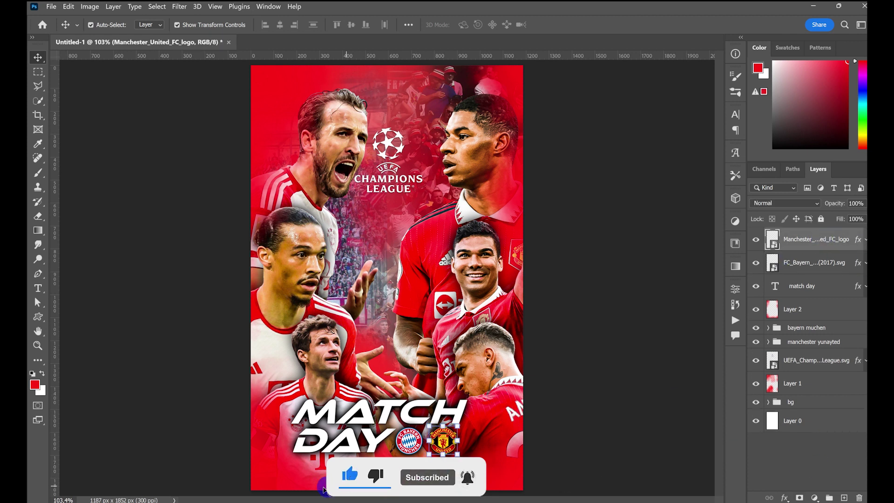
pyautogui.click(38, 289)
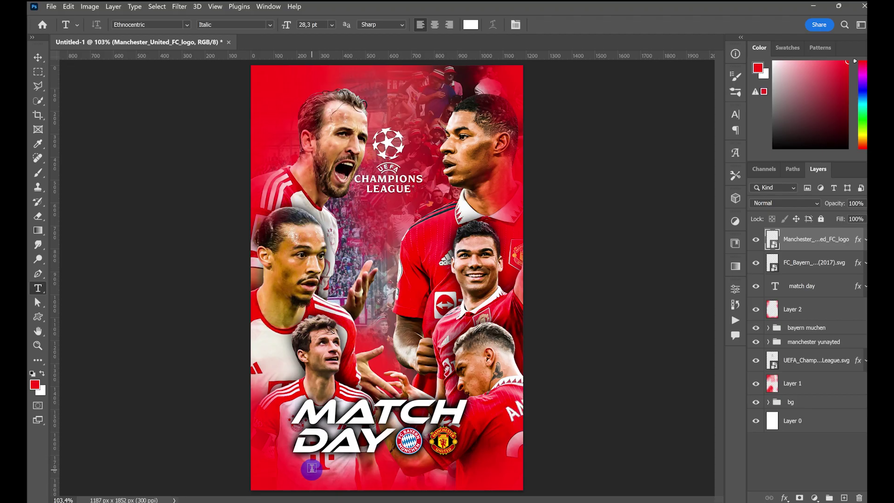
pyautogui.click(381, 465)
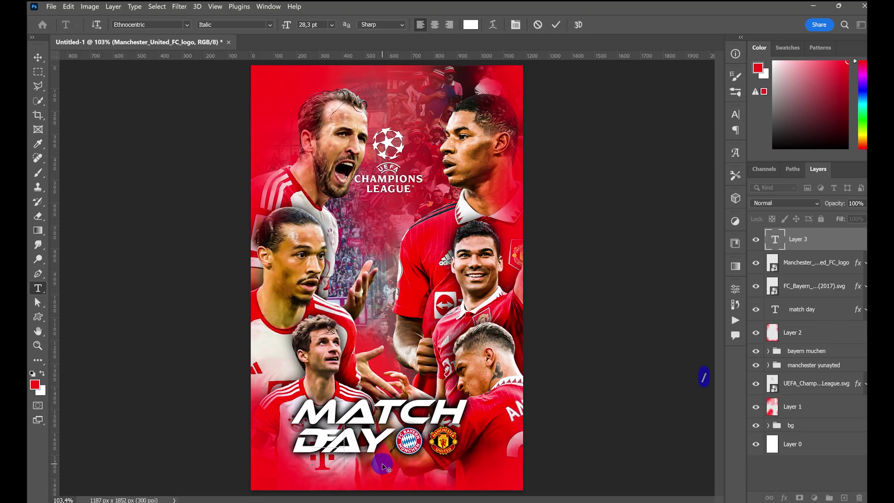
pyautogui.write('bayern munchen')
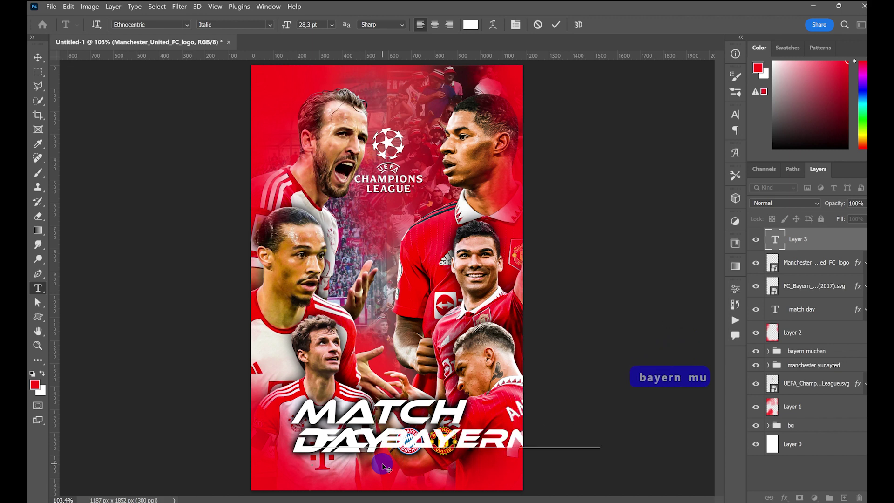
pyautogui.click(38, 60)
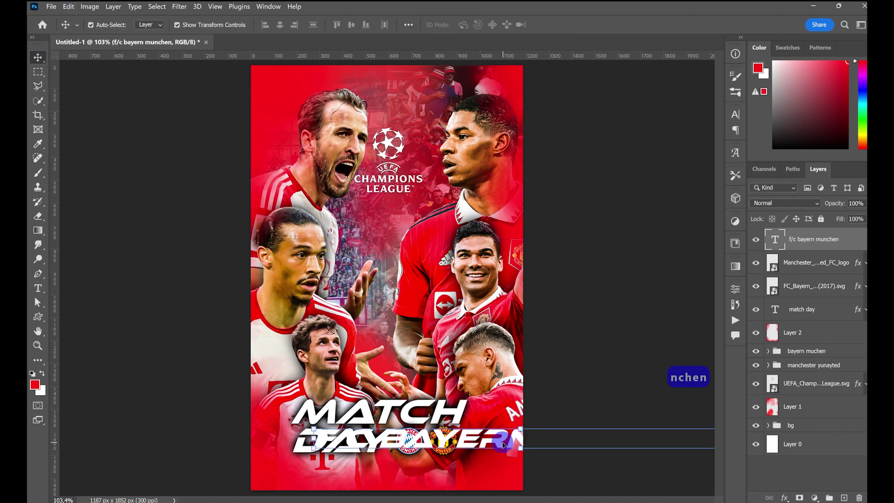
# Scale the f/c bayern munchen text down to about 23,55% and align it under the word DAY
pyautogui.moveTo(515, 437); pyautogui.dragTo(434, 459)
pyautogui.moveTo(650, 460); pyautogui.dragTo(333, 460)
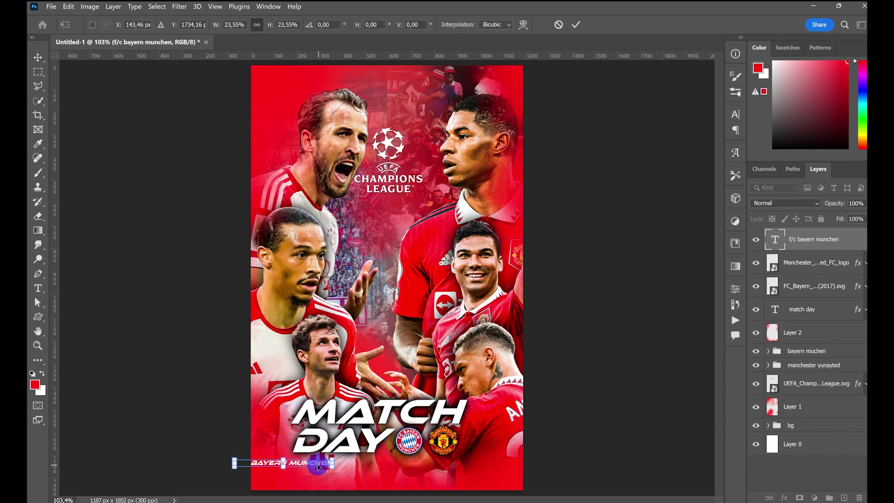
pyautogui.moveTo(256, 454); pyautogui.dragTo(374, 464)
pyautogui.press('Return')
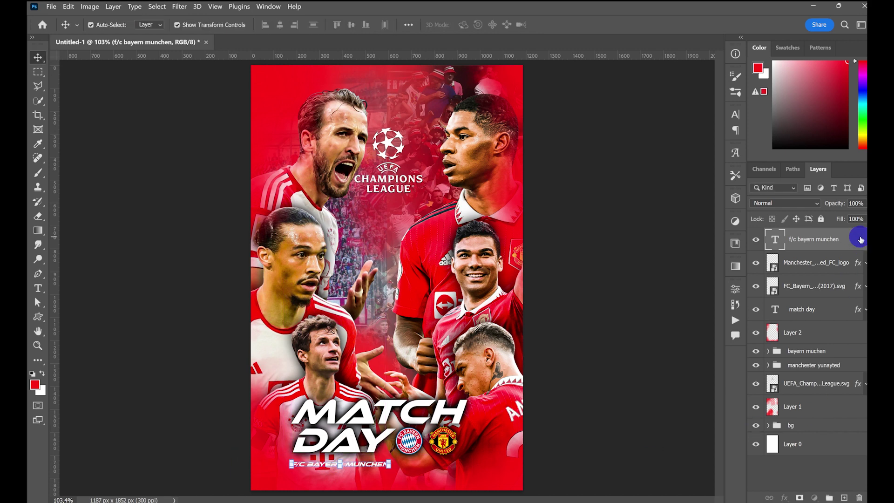
# Add a Drop Shadow and a black 40 px Outer Glow to the f/c bayern munchen text and collapse its effects
pyautogui.doubleClick(862, 236)
pyautogui.click(466, 263)
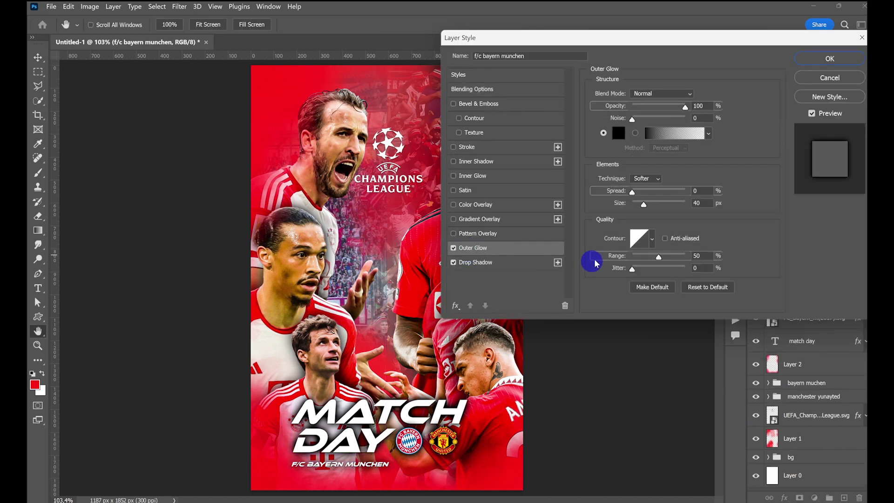
pyautogui.click(829, 58)
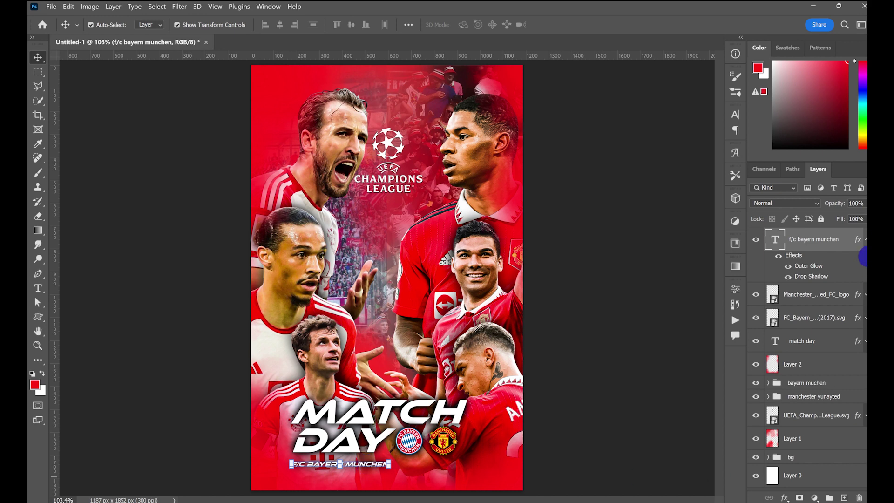
pyautogui.click(865, 240)
pyautogui.click(786, 477)
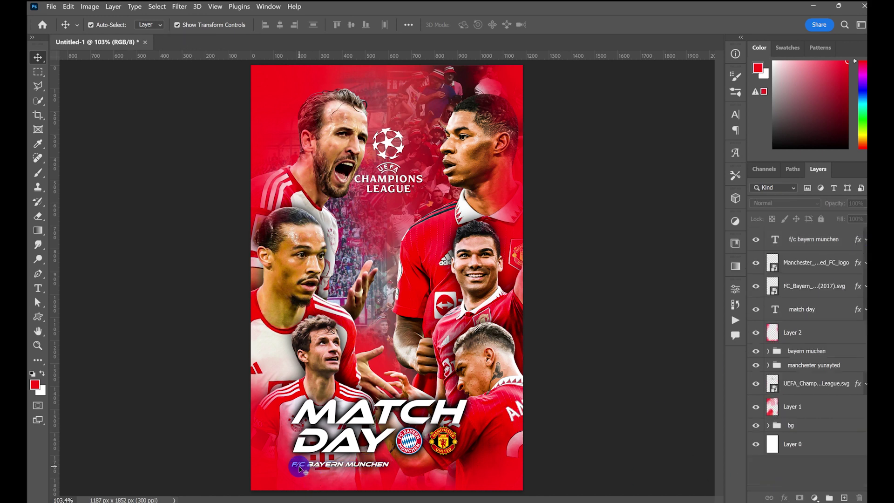
# Replace the slash in the small club name with a period so it reads "f.c bayern munchen"
pyautogui.click(299, 469)
pyautogui.click(38, 288)
pyautogui.click(313, 467)
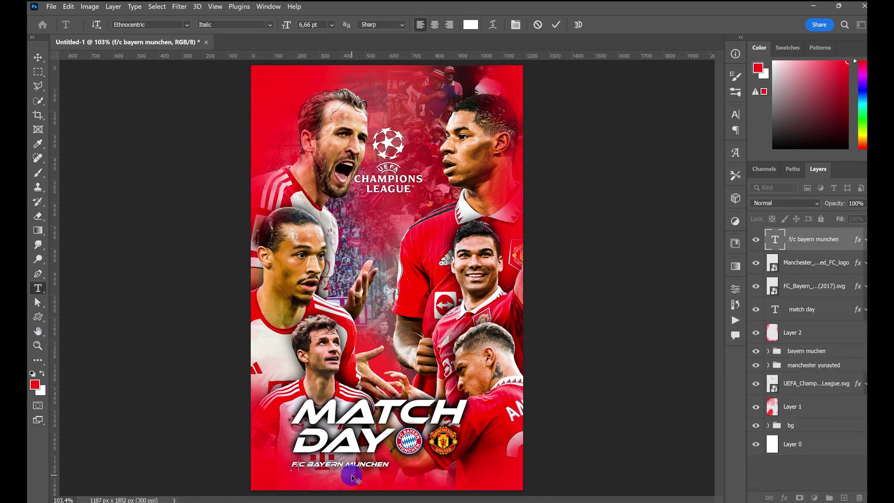
pyautogui.press('BackSpace')
pyautogui.write('.')
pyautogui.click(787, 482)
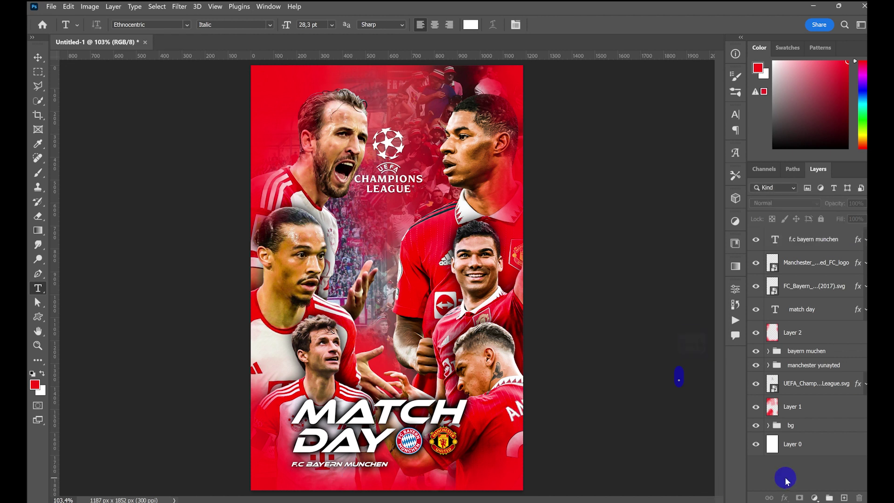
# Shift the f.c bayern munchen text slightly to the left and fine-tune its height under the match day title
pyautogui.click(40, 58)
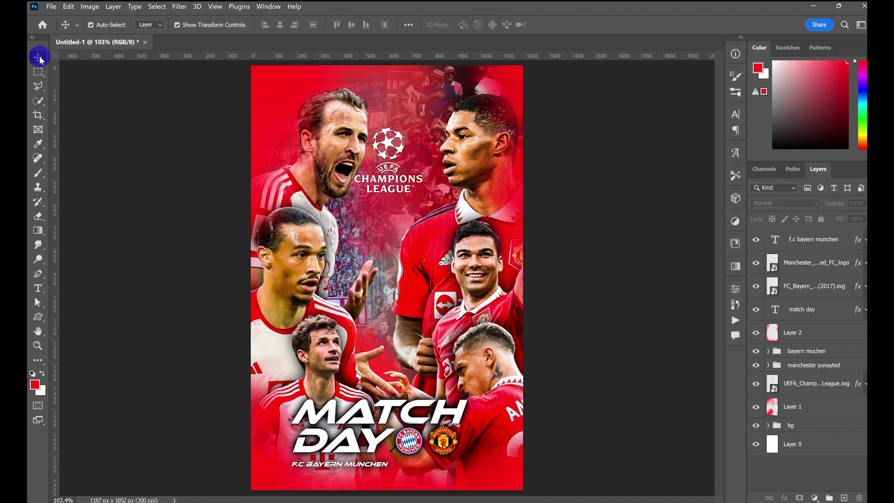
pyautogui.moveTo(349, 465)
pyautogui.mouseDown()
pyautogui.moveTo(330, 461)
pyautogui.moveTo(337, 470)
pyautogui.mouseUp()
pyautogui.press('Up')
pyautogui.press('Up')
pyautogui.press('Up')
pyautogui.press('Up')
pyautogui.press('Up')
pyautogui.press('Up')
pyautogui.press('Up')
pyautogui.press('Up')
pyautogui.press('Up')
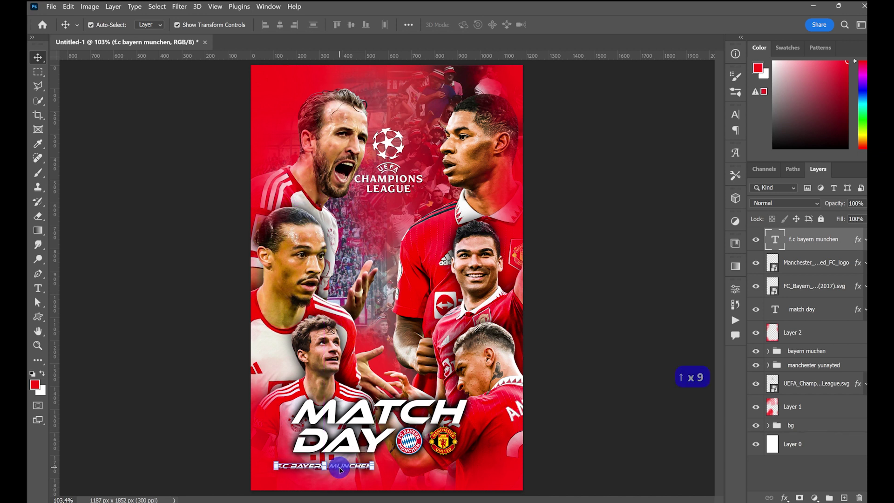
# Duplicate the f.c bayern munchen text to its right on the same line and change the copy to "manchester united f.c"
pyautogui.moveTo(353, 468); pyautogui.dragTo(451, 464)
pyautogui.click(610, 468)
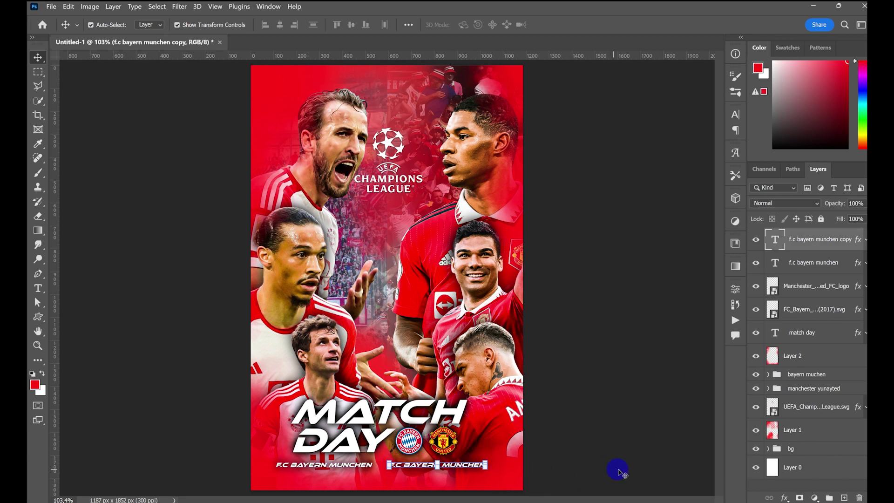
pyautogui.click(38, 289)
pyautogui.moveTo(389, 464); pyautogui.dragTo(498, 466)
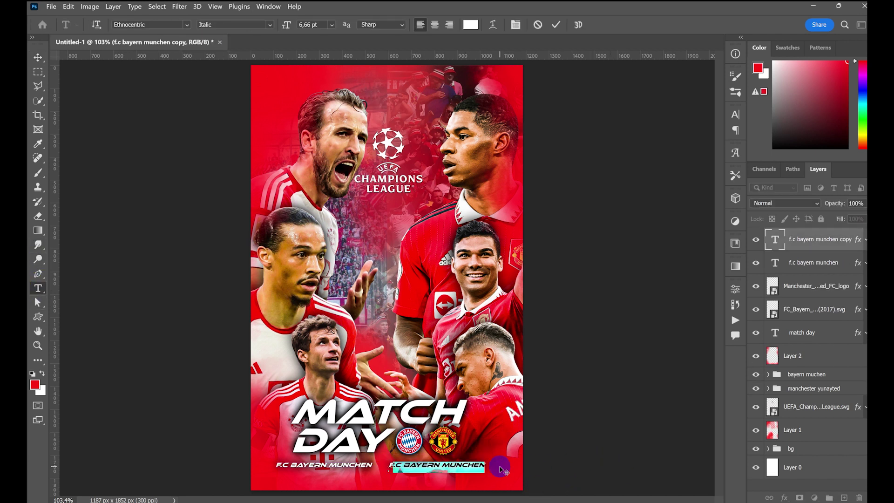
pyautogui.press('BackSpace')
pyautogui.press('BackSpace')
pyautogui.write('manchester u')
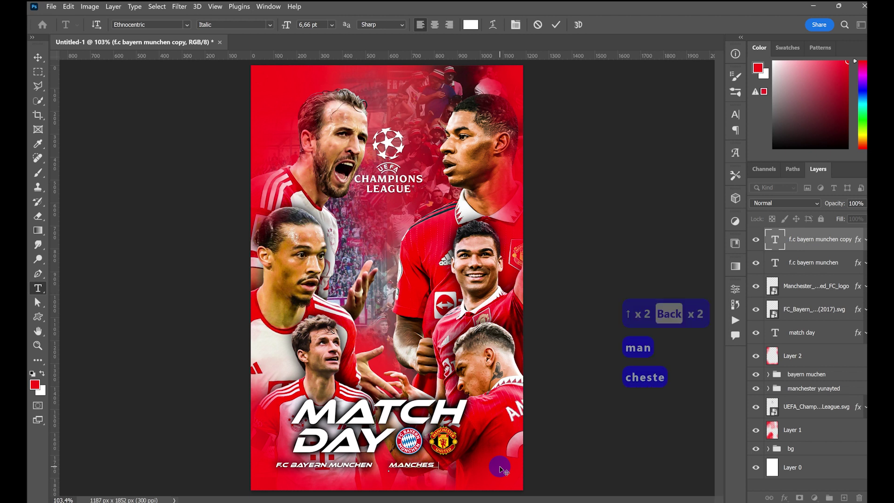
pyautogui.write('nited f.c')
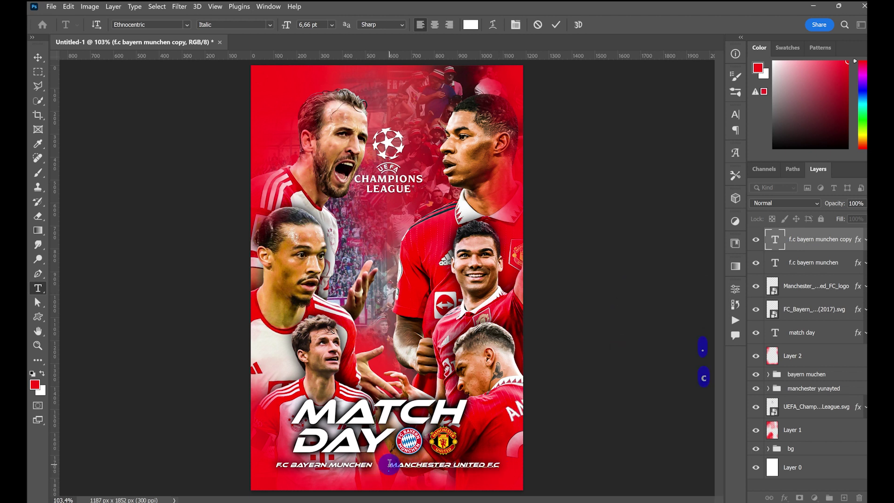
pyautogui.click(674, 192)
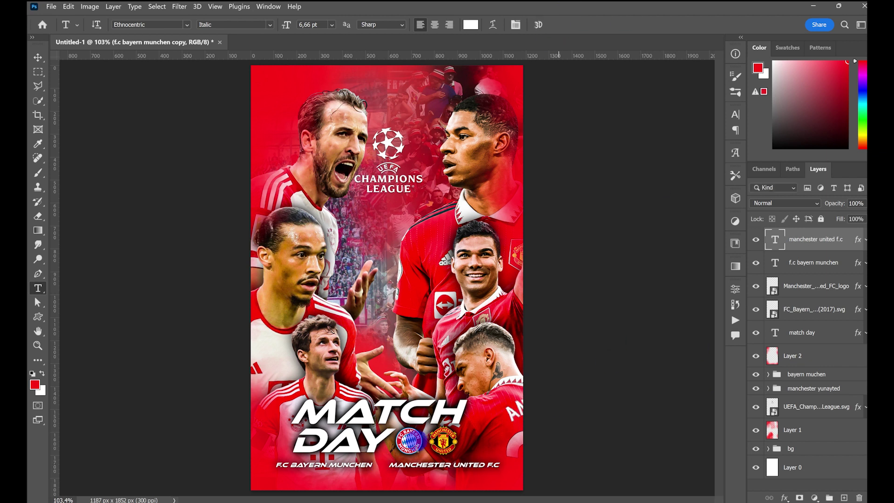
pyautogui.click(376, 473)
pyautogui.press('BackSpace')
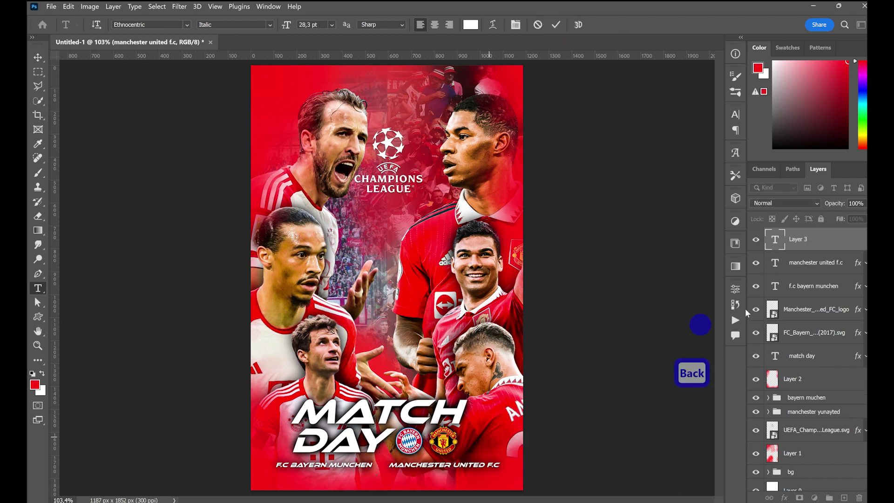
pyautogui.press('BackSpace')
# Duplicate the manchester united f.c text just below the club names and change the copy to "vs"
pyautogui.click(38, 58)
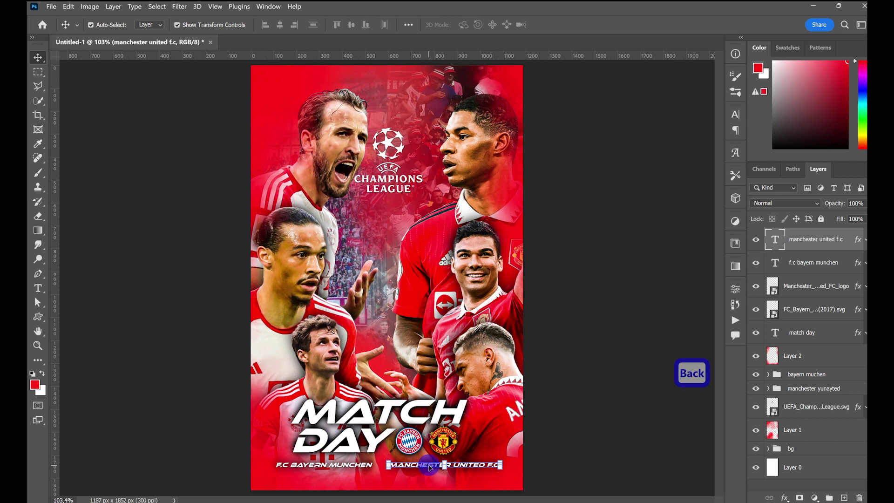
pyautogui.moveTo(429, 466); pyautogui.dragTo(393, 478)
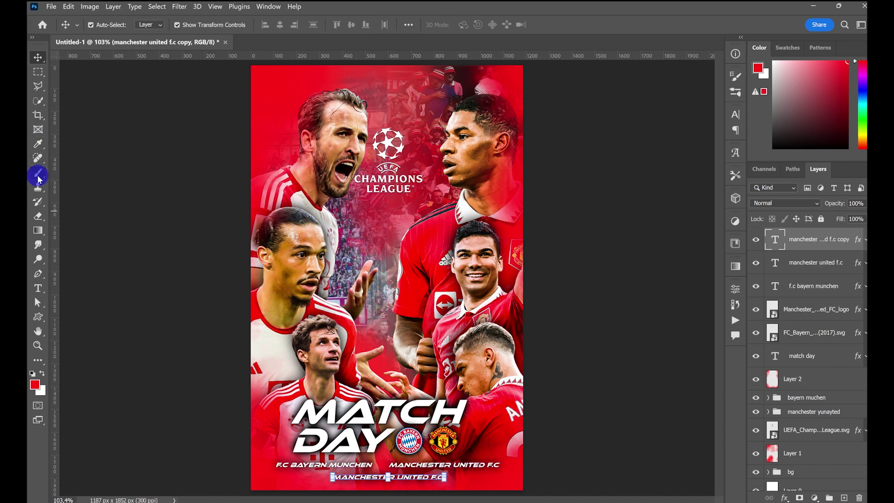
pyautogui.click(38, 288)
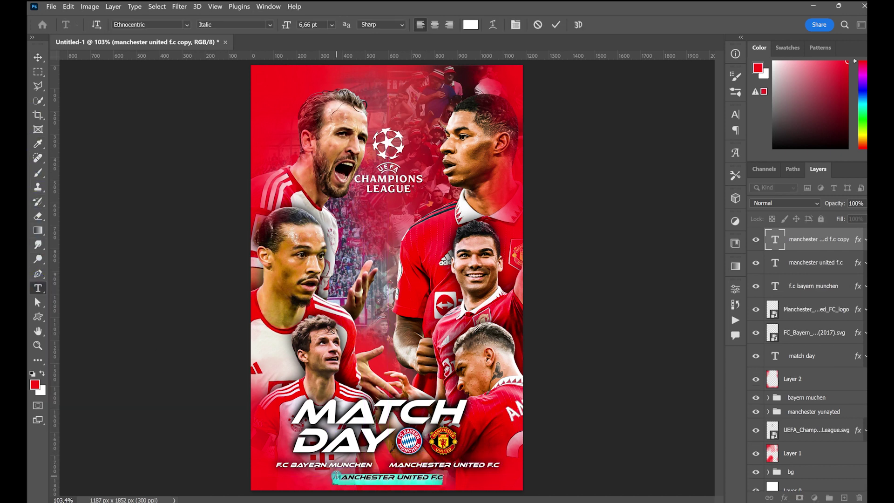
pyautogui.press('BackSpace')
pyautogui.write('vs')
pyautogui.click(38, 58)
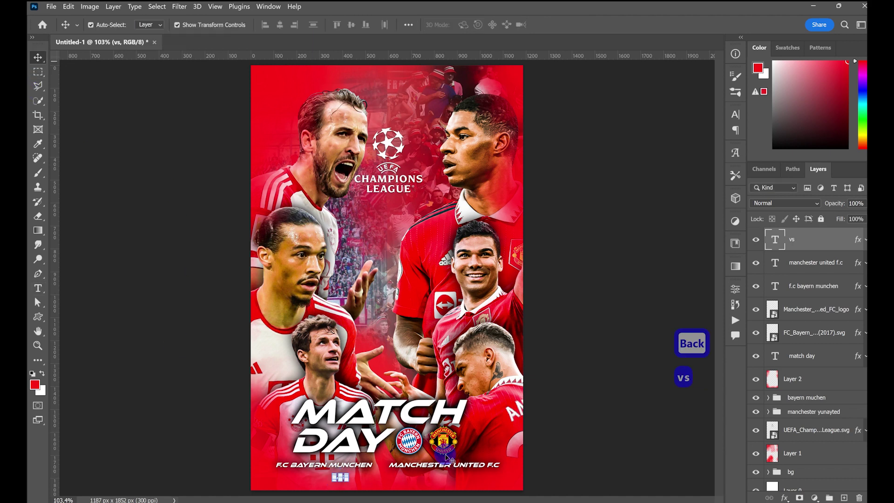
# Move the vs text between the two club names on their line and scale it down to fit the gap
pyautogui.moveTo(336, 478); pyautogui.dragTo(377, 469)
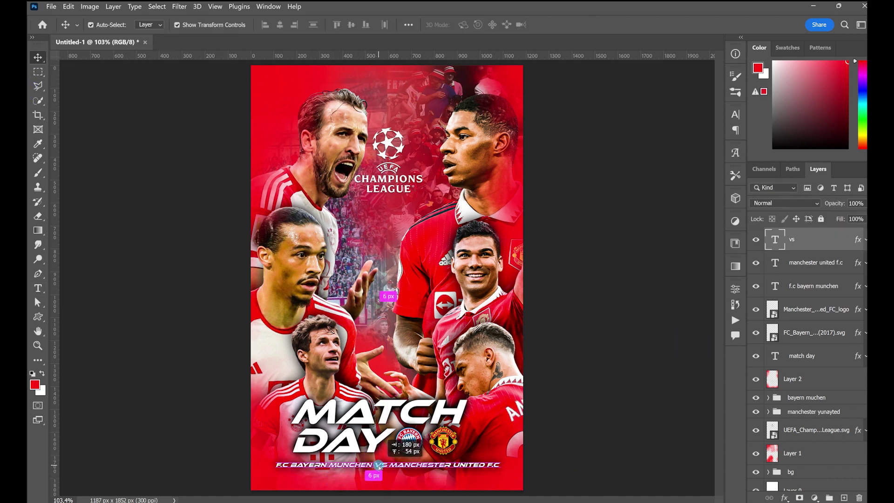
pyautogui.hotkey('ctrl', 't')
pyautogui.press('Return')
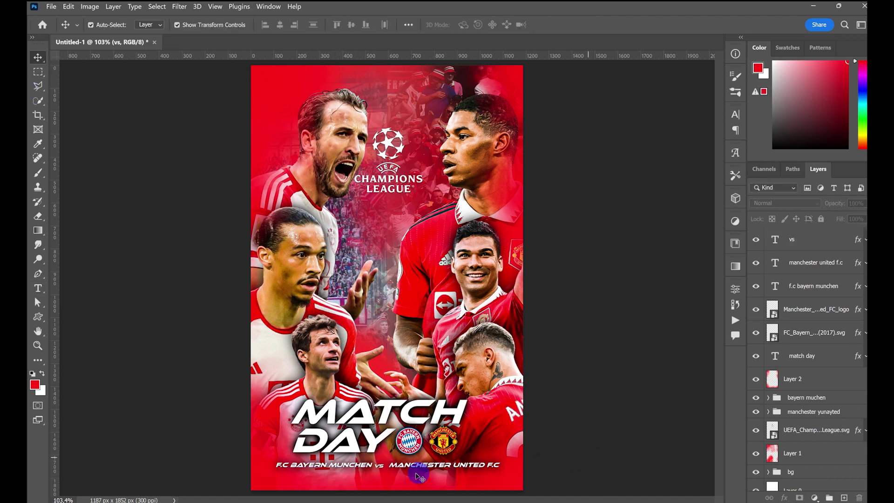
pyautogui.click(621, 444)
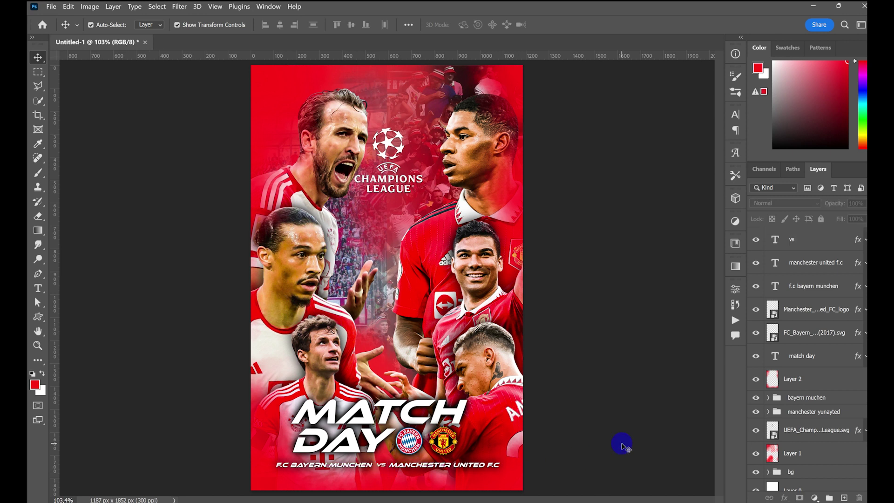
# Duplicate the manchester united f.c text onto a new line below the club names
pyautogui.click(441, 465)
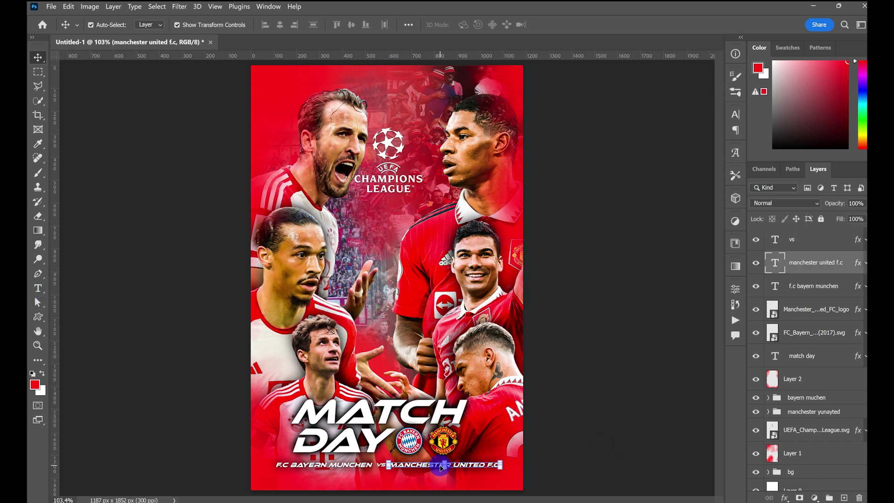
pyautogui.hotkey('ctrl', 't')
pyautogui.press('Return')
pyautogui.moveTo(427, 473); pyautogui.dragTo(389, 482)
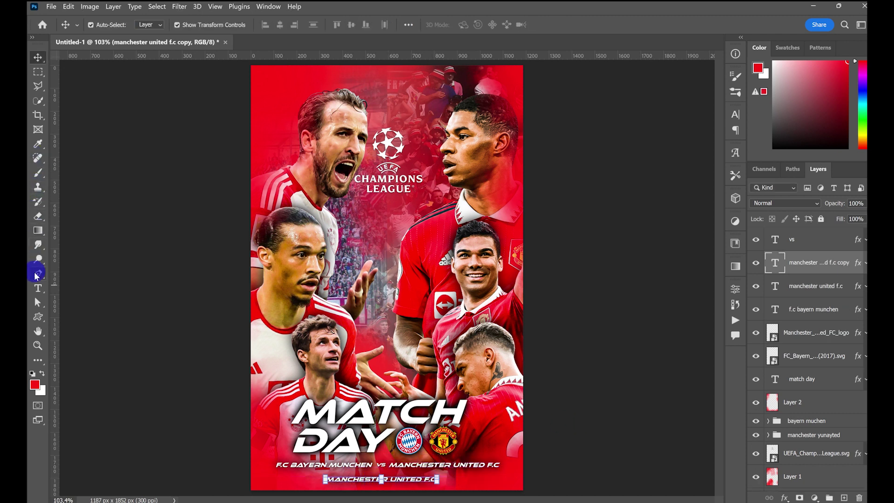
# Change the lower text copy to "20.09.2023" and center it under the club names
pyautogui.click(38, 288)
pyautogui.click(433, 480)
pyautogui.press('BackSpace')
pyautogui.press('BackSpace')
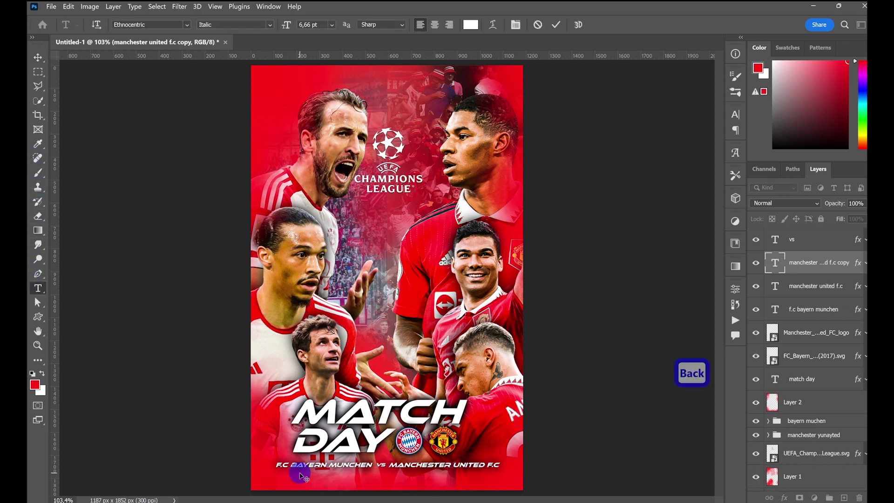
pyautogui.write('20.09')
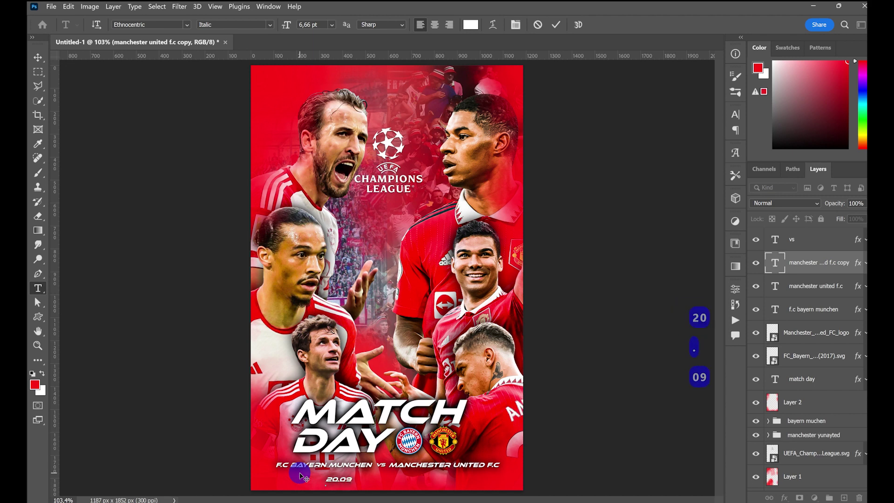
pyautogui.write('.2023')
pyautogui.click(38, 57)
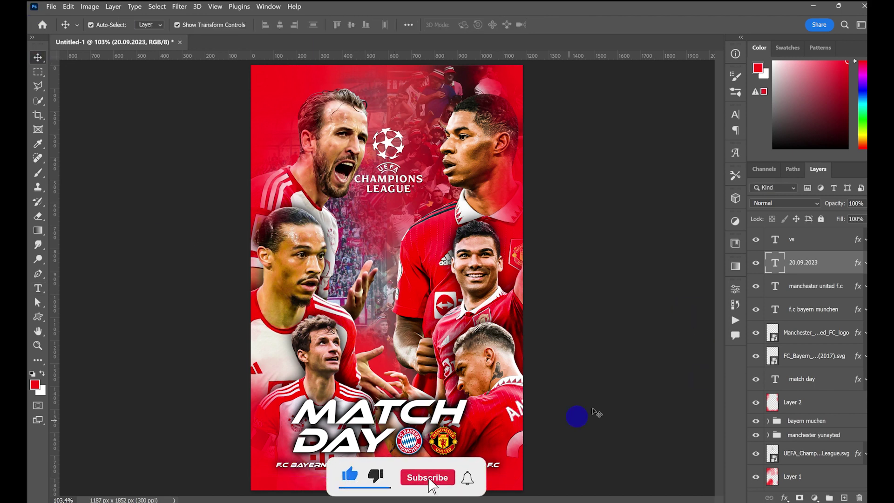
pyautogui.click(654, 333)
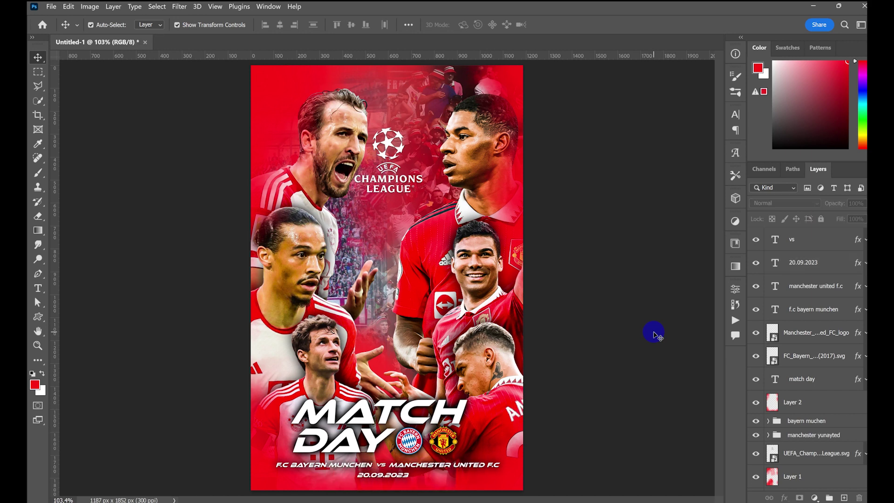
# Swap the foreground color to white and add a new layer directly above the UEFA Champions League logo layer
pyautogui.press('x')
pyautogui.click(815, 452)
pyautogui.click(843, 498)
# Choose a lightning brush from the Free Lightning Photoshop Brushes set with the foreground color at white, ffffff
pyautogui.click(38, 173)
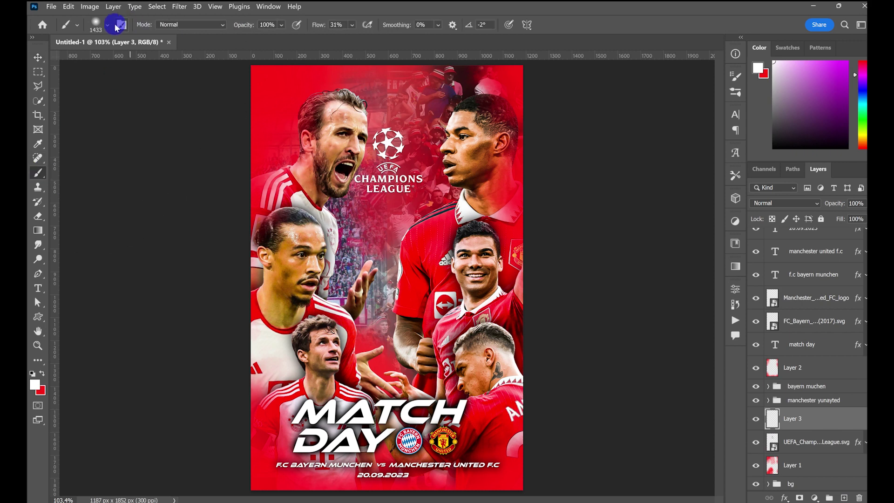
pyautogui.click(107, 25)
pyautogui.click(47, 161)
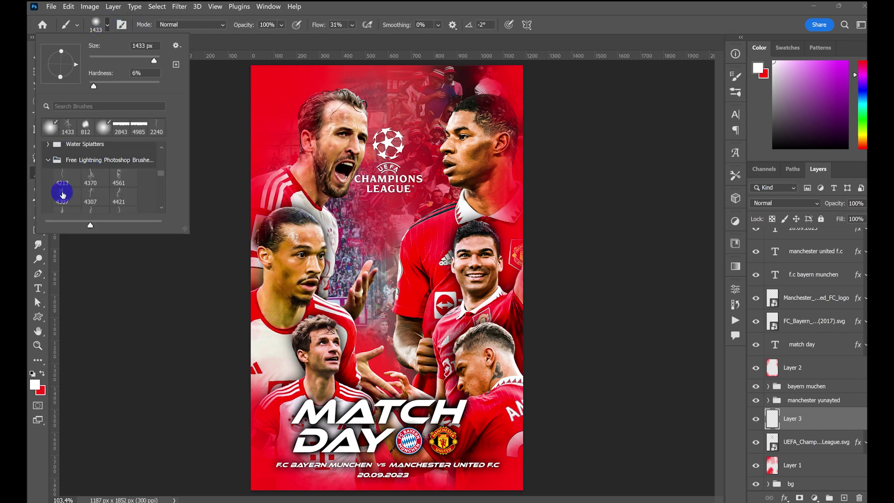
pyautogui.click(50, 278)
pyautogui.click(36, 381)
pyautogui.click(603, 251)
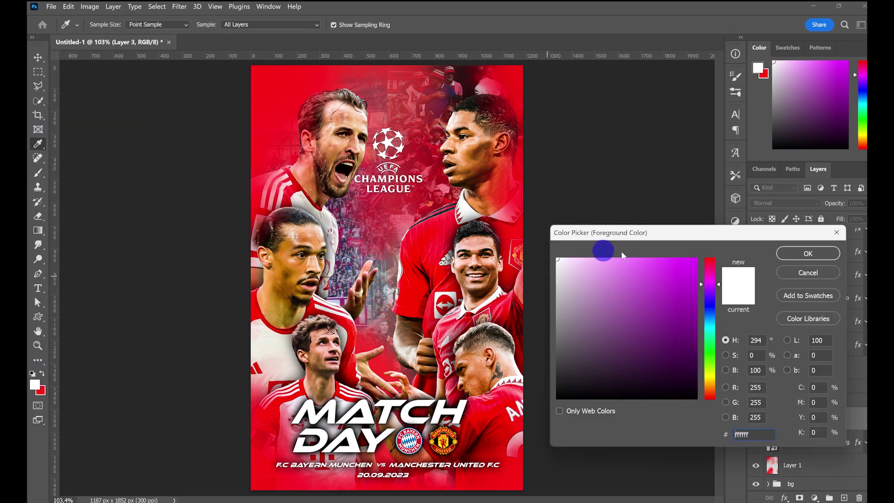
pyautogui.click(805, 258)
# Try to stamp white lightning around the Champions League logo with the brush sized to 1510 px at 31% flow
pyautogui.moveTo(433, 273); pyautogui.dragTo(155, 295)
pyautogui.moveTo(437, 229); pyautogui.dragTo(251, 261)
pyautogui.moveTo(428, 256); pyautogui.dragTo(281, 278)
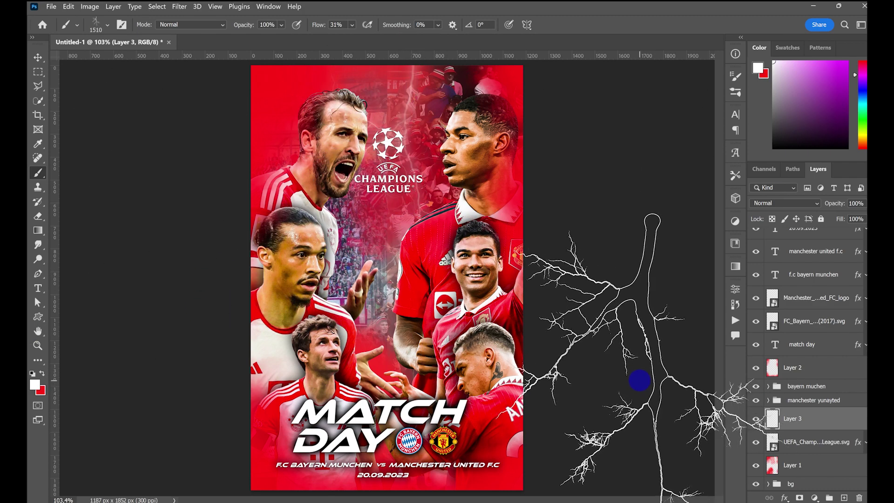
pyautogui.click(348, 194)
pyautogui.hotkey('ctrl', 'z')
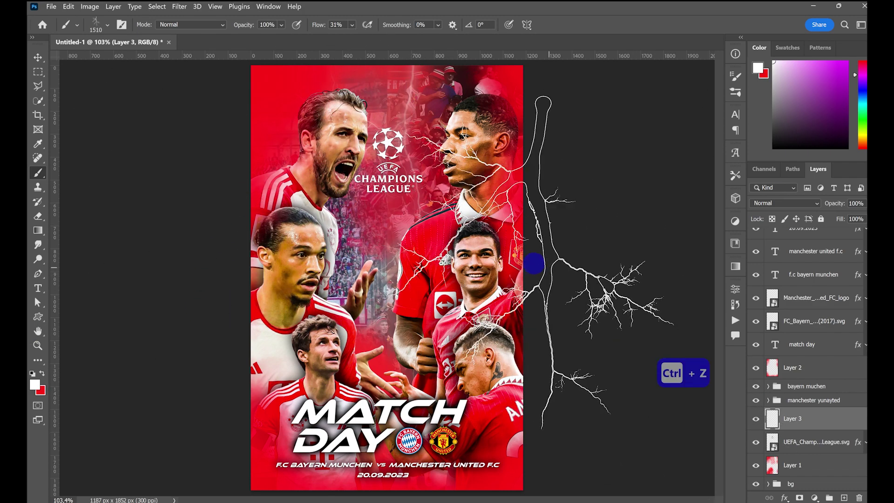
pyautogui.hotkey('ctrl', 'z')
# Enlarge the lightning brush to 1708 px at 49% flow, stamp lightning by the Champions League logo, and undo the last stamp
pyautogui.moveTo(396, 237); pyautogui.dragTo(454, 243)
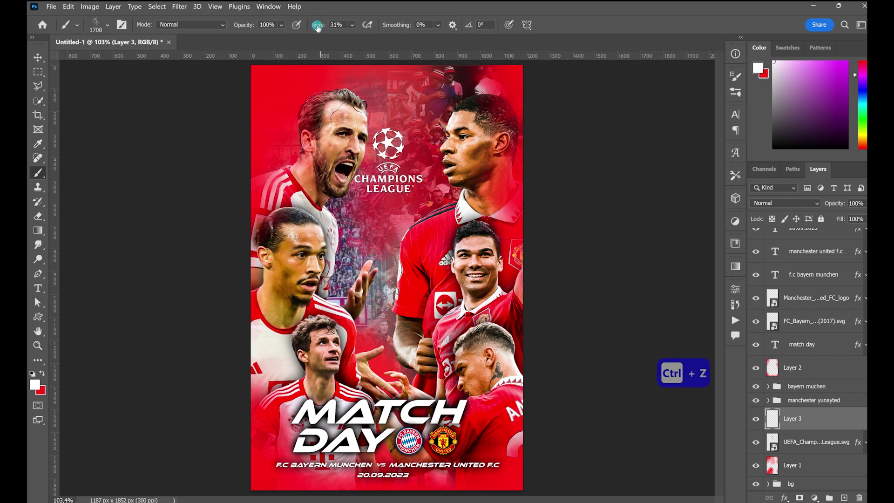
pyautogui.moveTo(317, 26); pyautogui.dragTo(325, 25)
pyautogui.click(396, 244)
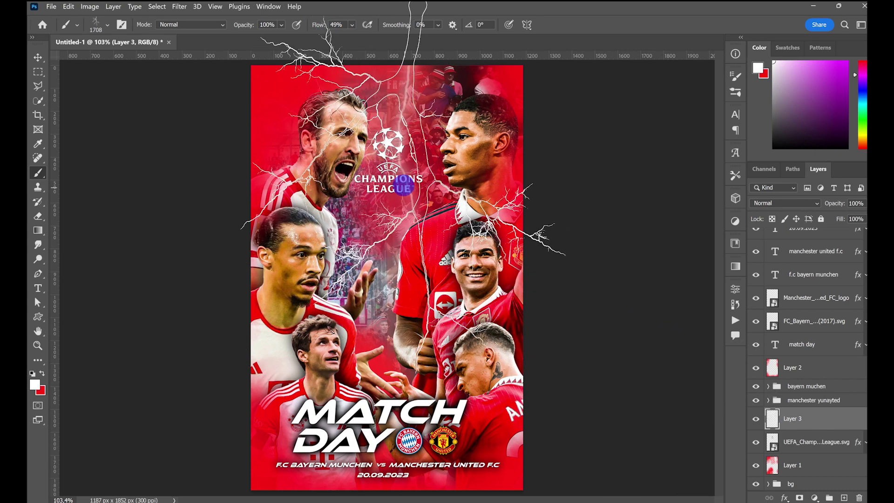
pyautogui.click(453, 216)
pyautogui.hotkey('ctrl', 'z')
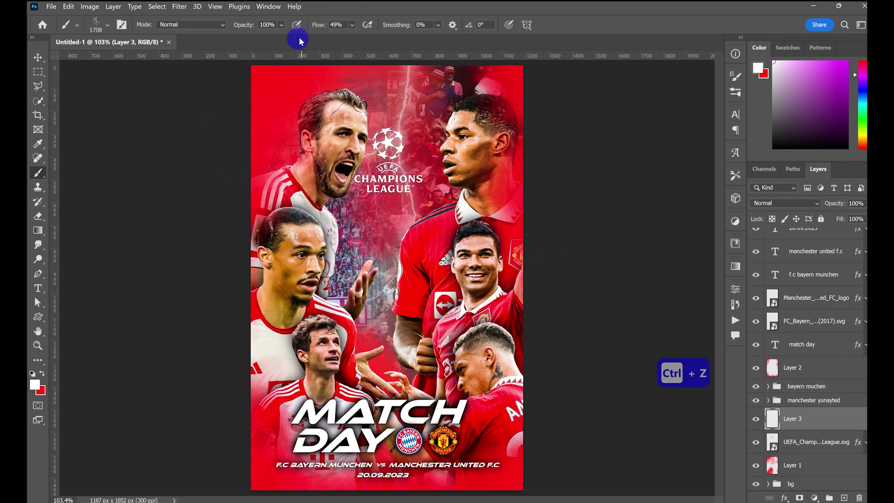
# Raise the brush flow to 77% and stamp a stronger lightning bolt between the top two players
pyautogui.moveTo(318, 26); pyautogui.dragTo(331, 26)
pyautogui.click(469, 235)
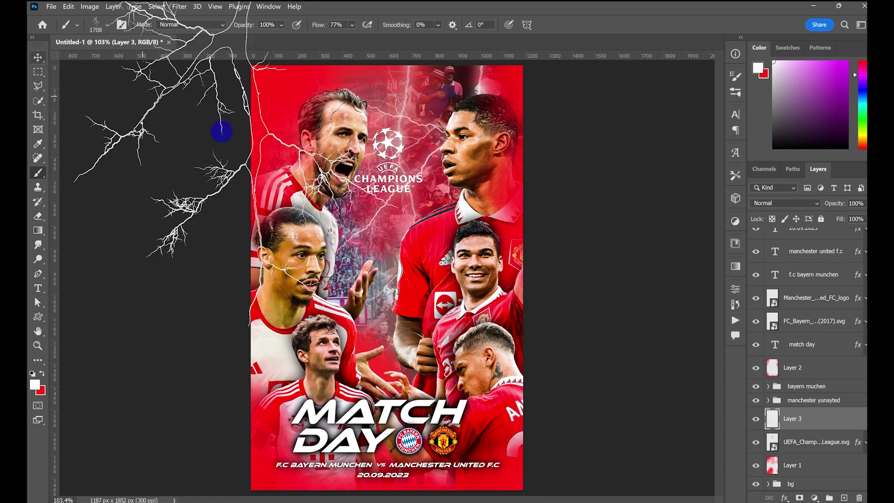
pyautogui.scroll(2, 816, 327)
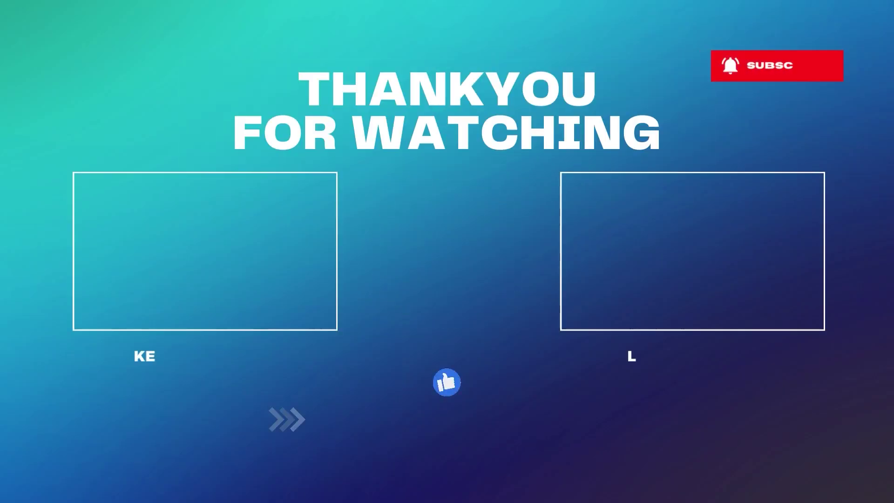